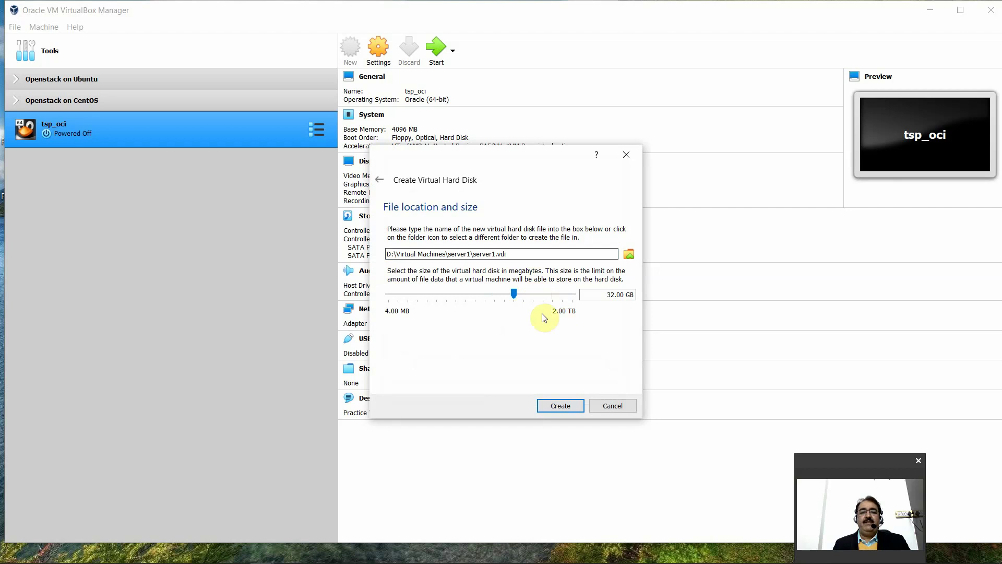
- Create server1's 32 GB virtual disk and give the machine 2 processors
{"action": "left_click", "coordinate": [566, 406]}
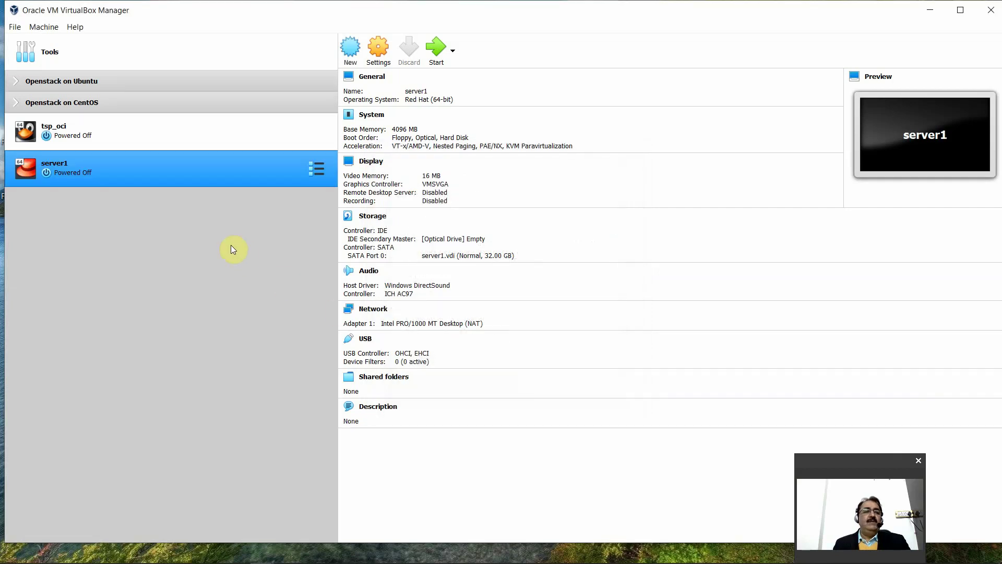
{"action": "right_click", "coordinate": [137, 168]}
{"action": "left_click", "coordinate": [175, 178]}
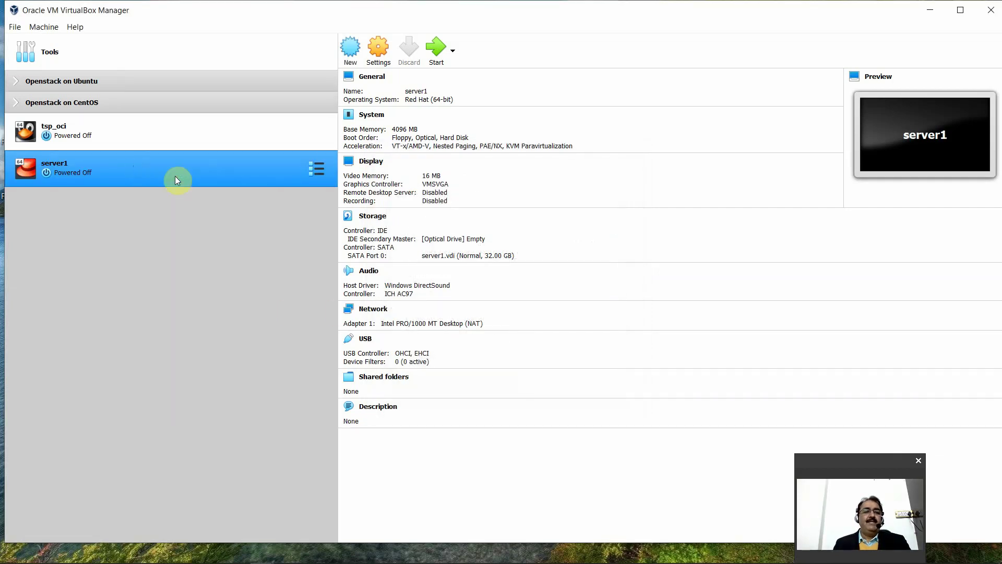
{"action": "left_click", "coordinate": [367, 176]}
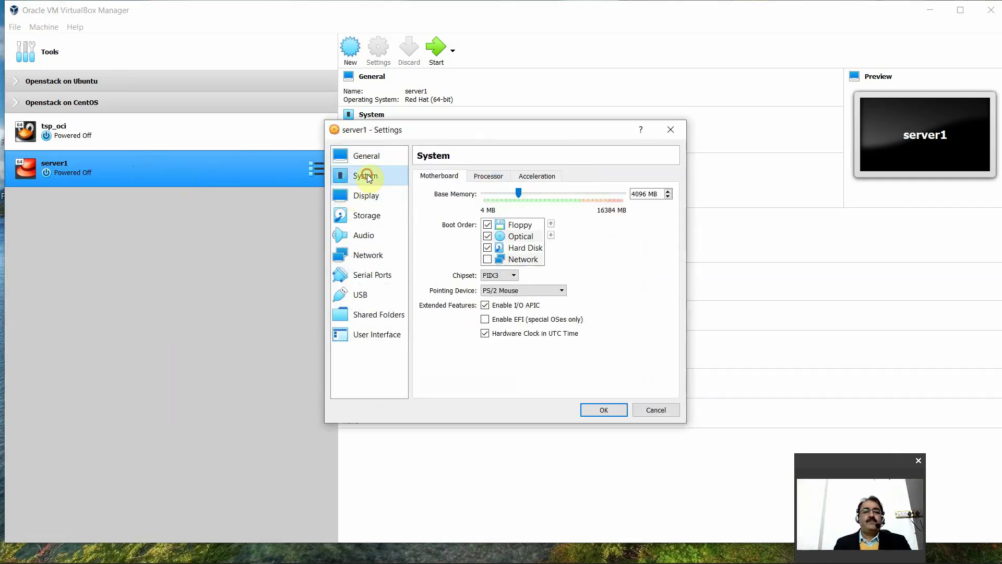
{"action": "left_click", "coordinate": [488, 175]}
{"action": "left_click_drag", "start_coordinate": [509, 193], "coordinate": [521, 196]}
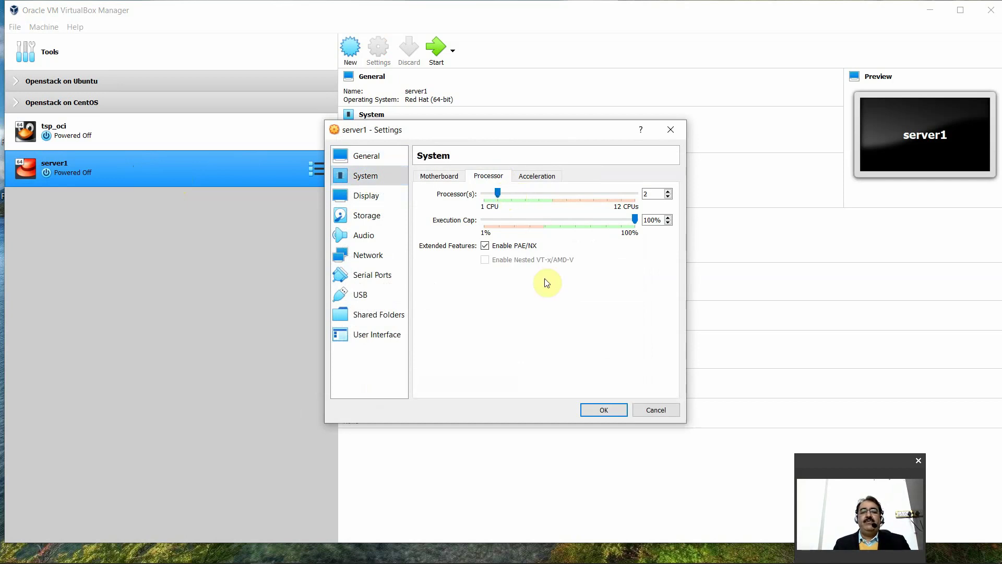
- Attach rhel-8.3-x86_64-dvd.iso to server1's empty optical drive
{"action": "left_click", "coordinate": [368, 197]}
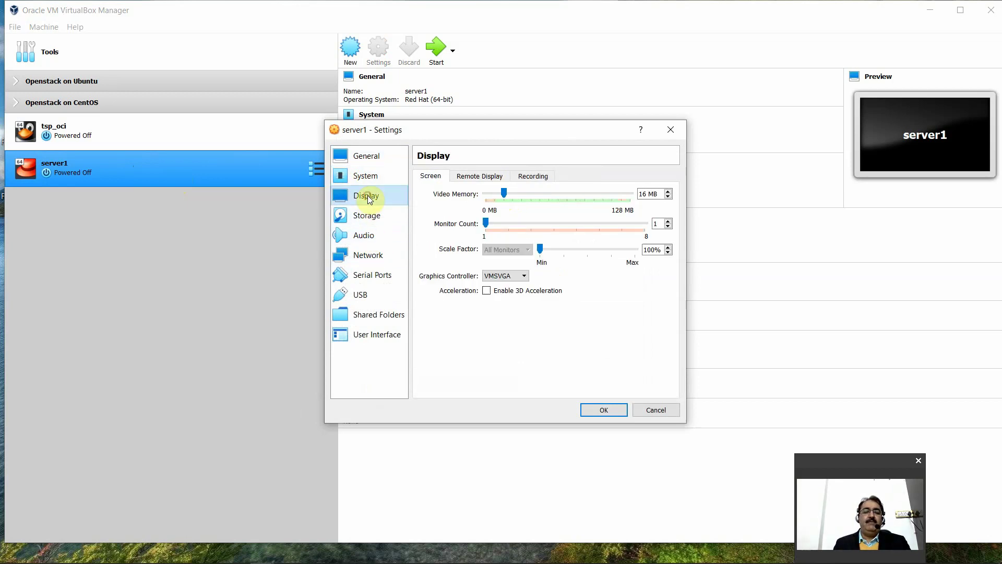
{"action": "left_click", "coordinate": [374, 216]}
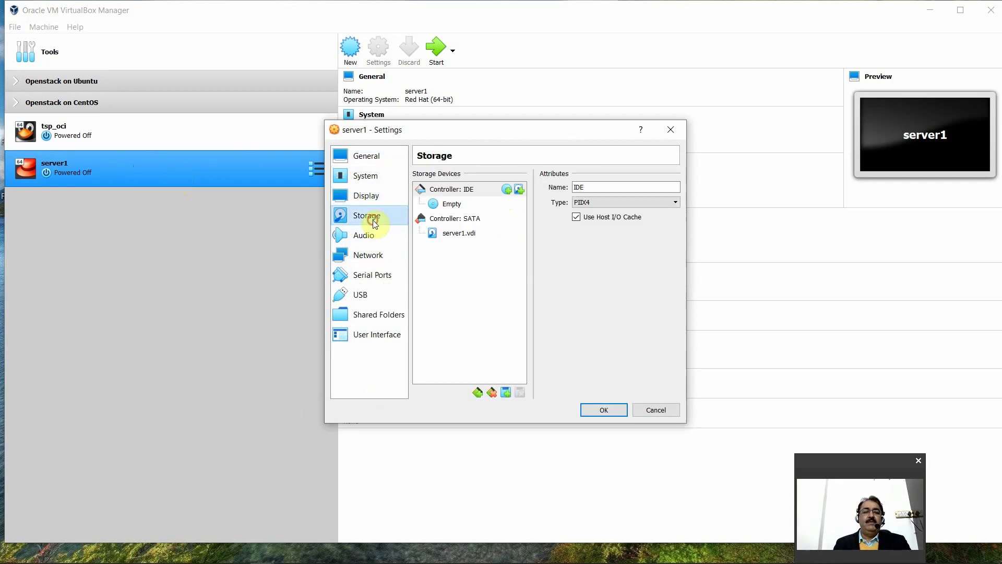
{"action": "left_click", "coordinate": [457, 233]}
{"action": "left_click", "coordinate": [463, 206]}
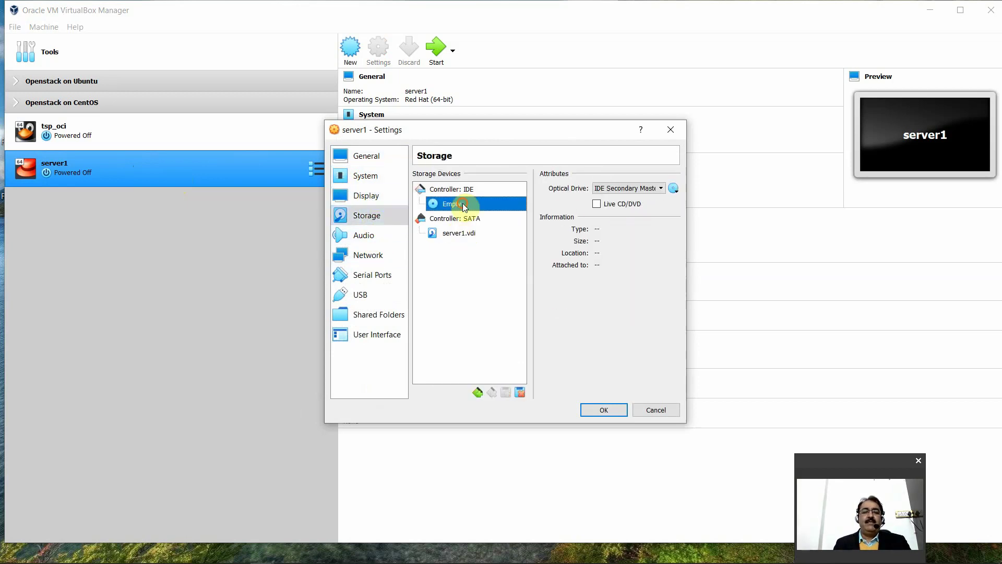
{"action": "left_click", "coordinate": [674, 189]}
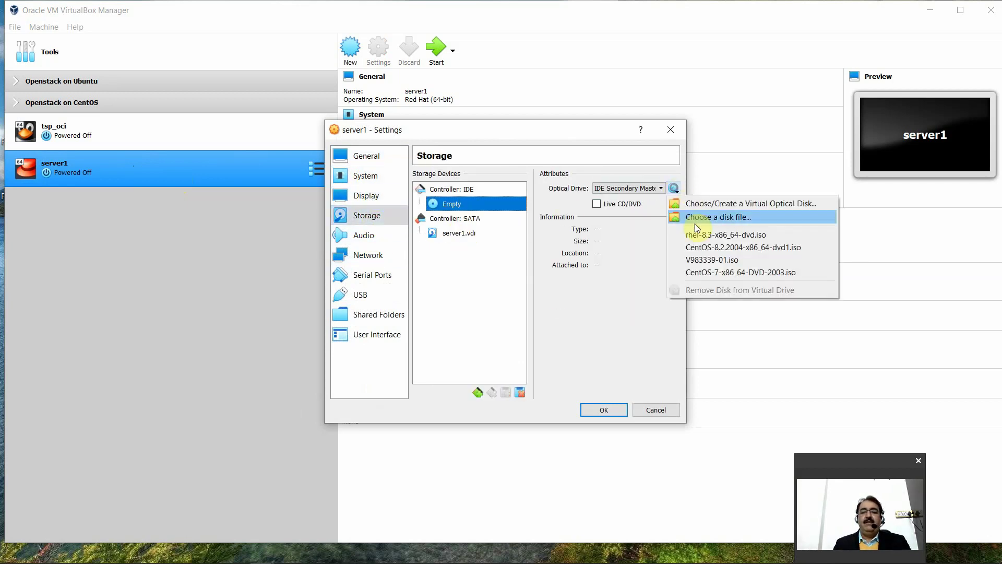
{"action": "left_click", "coordinate": [731, 235]}
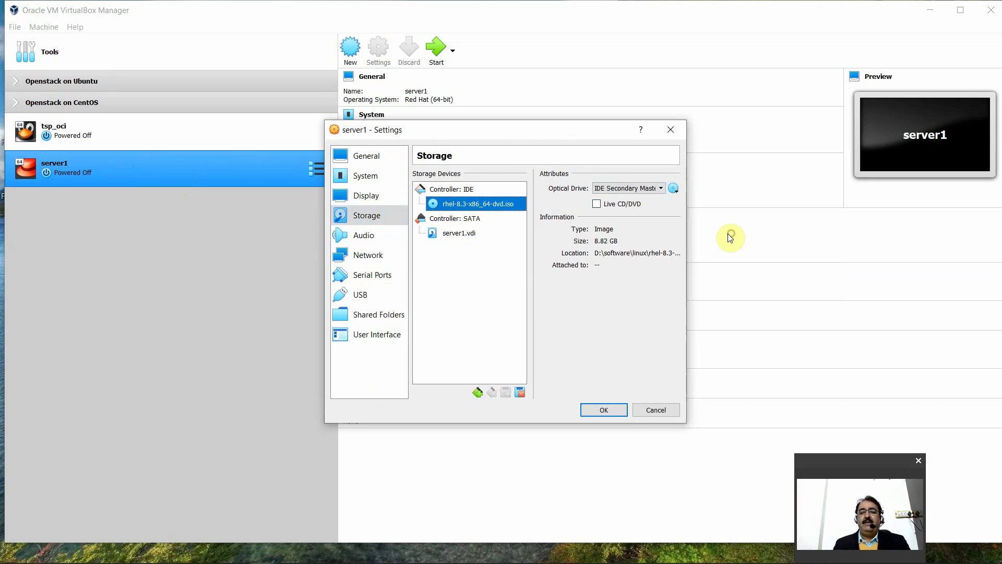
- Enable Adapter 2 as Host-only on VirtualBox Host-Only Ethernet Adapter #3 and save the settings
{"action": "left_click", "coordinate": [367, 240]}
{"action": "left_click", "coordinate": [373, 259]}
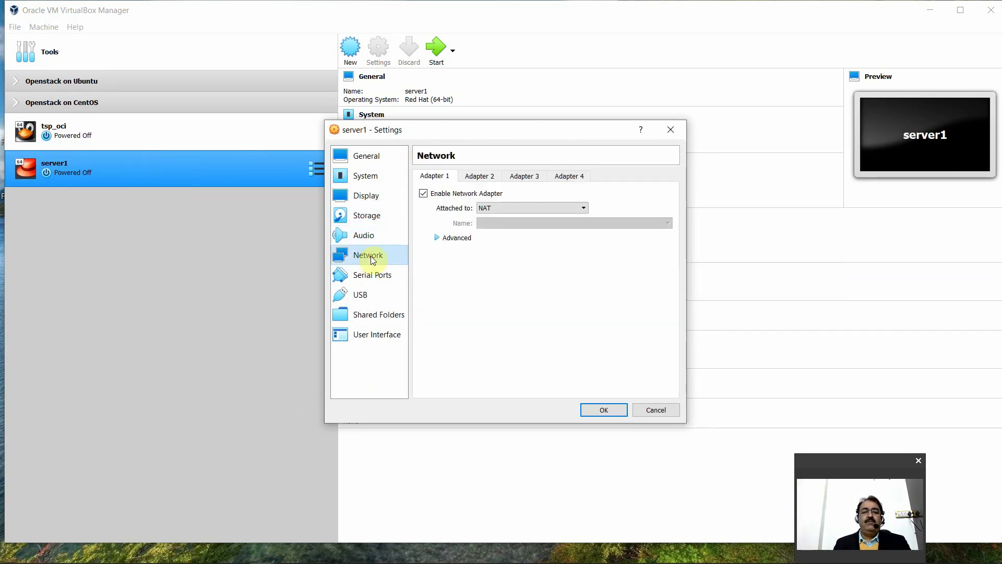
{"action": "left_click", "coordinate": [480, 176]}
{"action": "left_click", "coordinate": [466, 194]}
{"action": "left_click", "coordinate": [522, 208]}
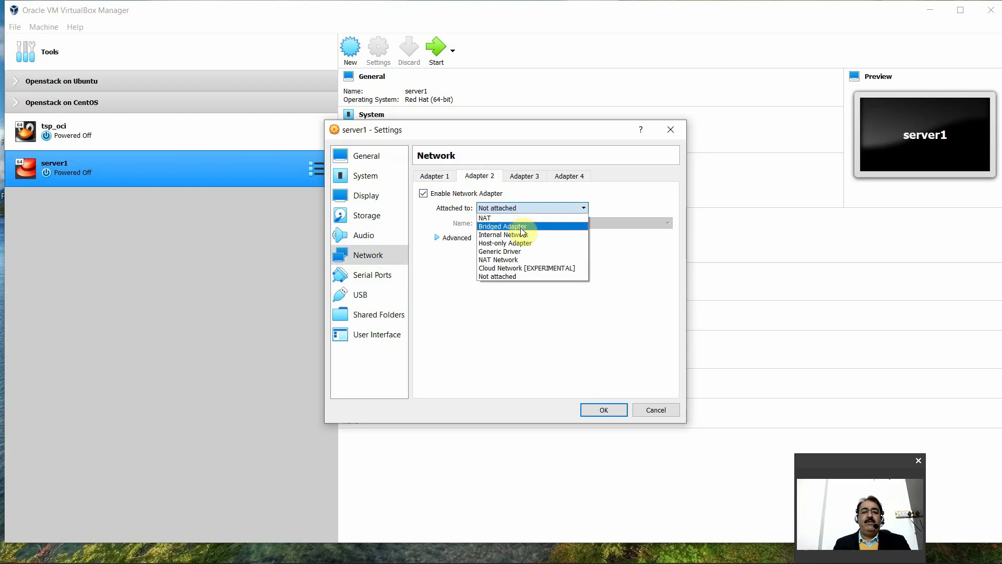
{"action": "left_click", "coordinate": [530, 246]}
{"action": "left_click", "coordinate": [542, 228]}
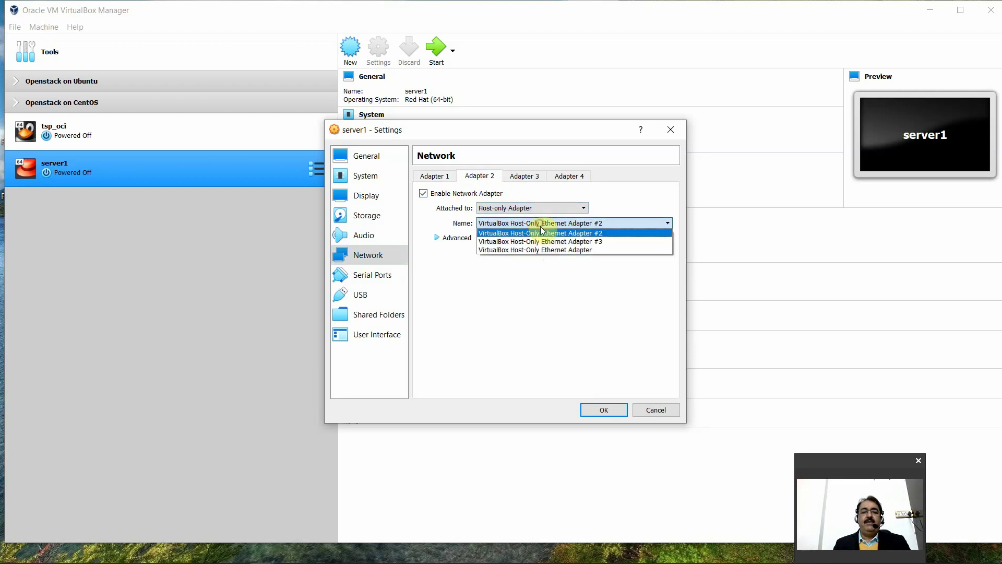
{"action": "left_click", "coordinate": [549, 243]}
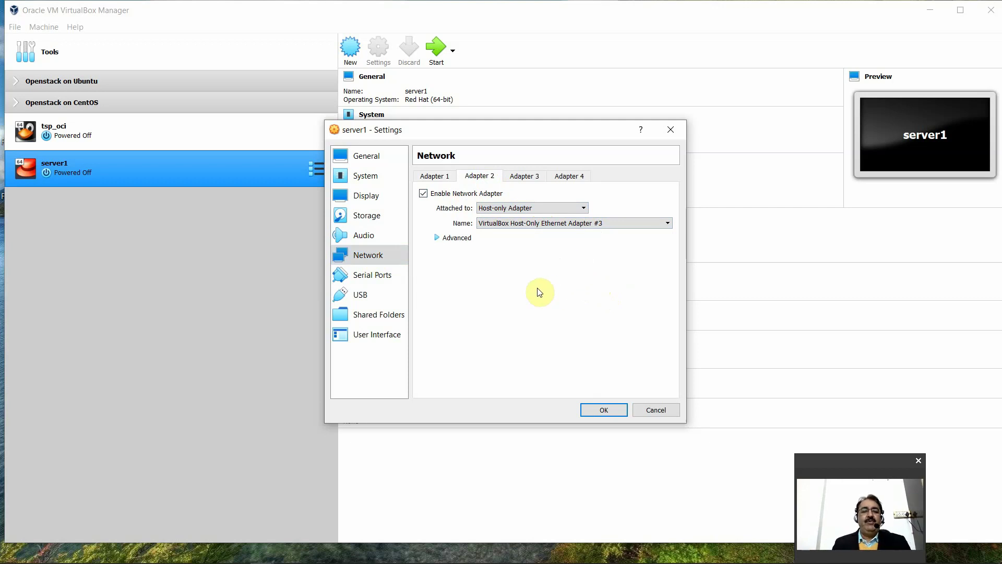
{"action": "left_click", "coordinate": [603, 408]}
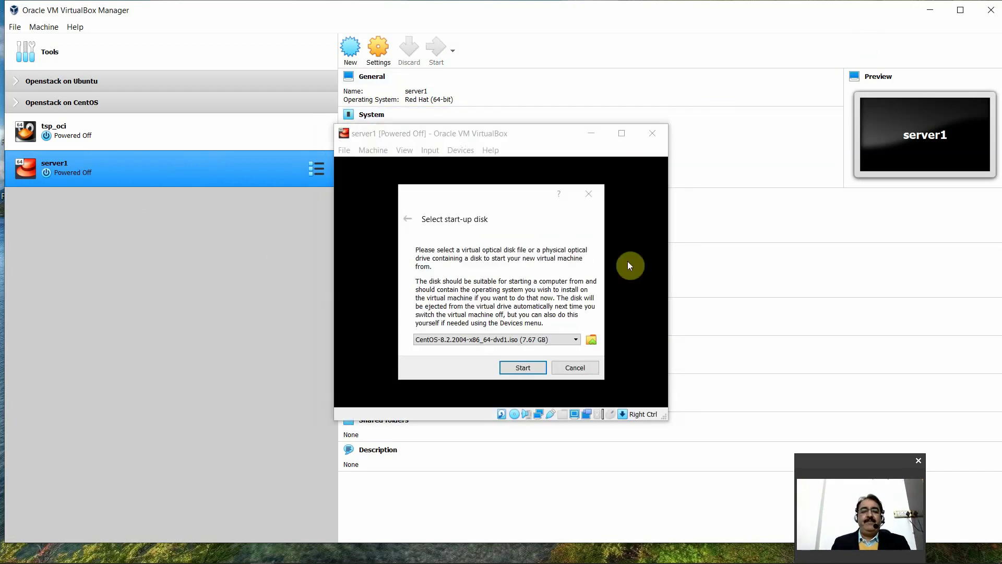
- Boot server1 from rhel-8.3-x86_64-dvd.iso and minimize the VirtualBox Manager
{"action": "left_click", "coordinate": [492, 340]}
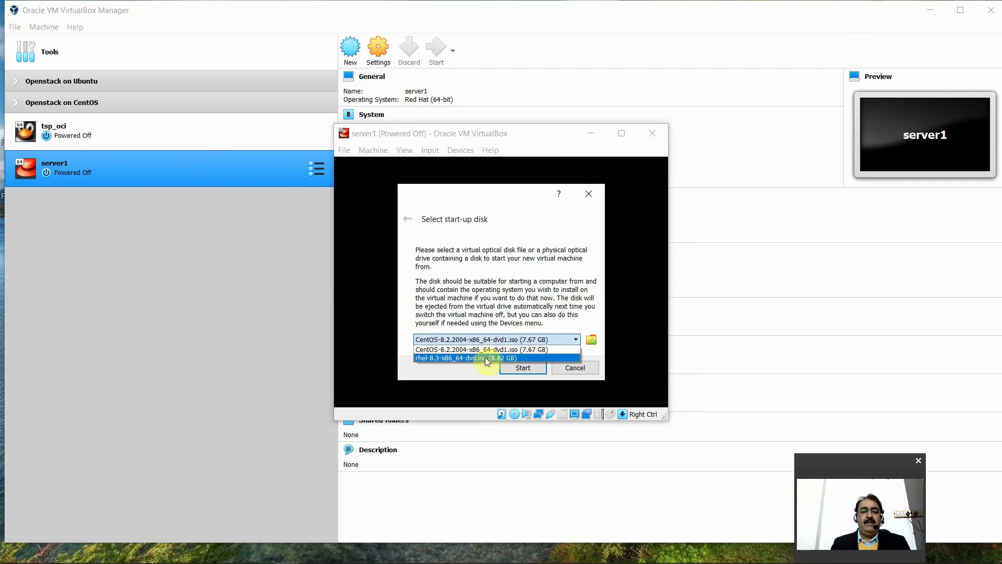
{"action": "left_click", "coordinate": [484, 358]}
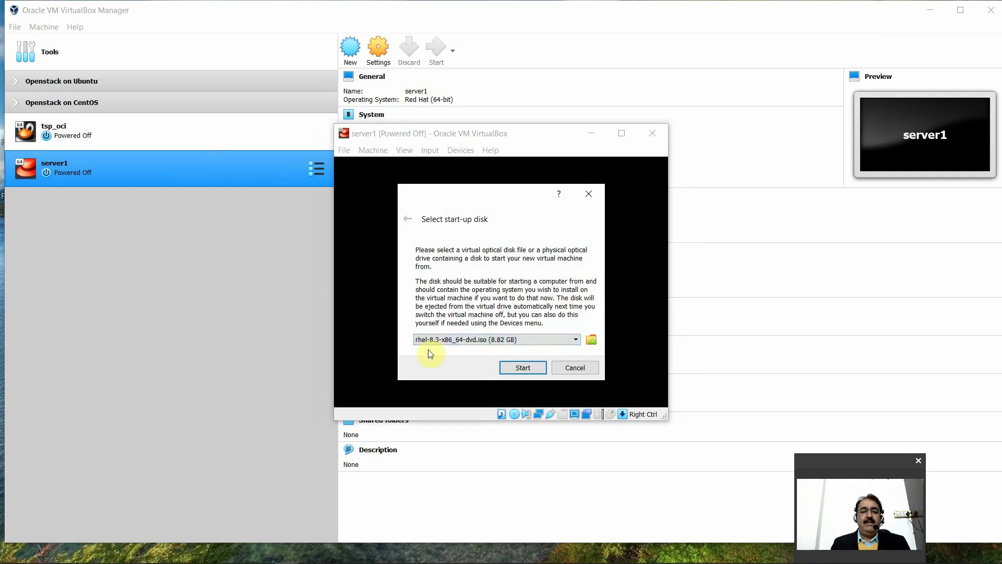
{"action": "left_click", "coordinate": [523, 367]}
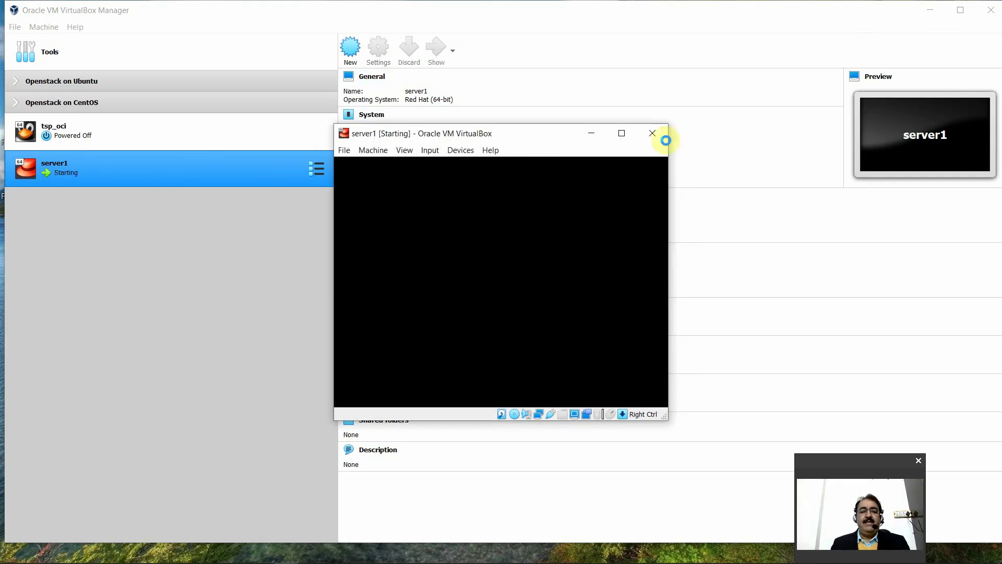
{"action": "left_click", "coordinate": [930, 13]}
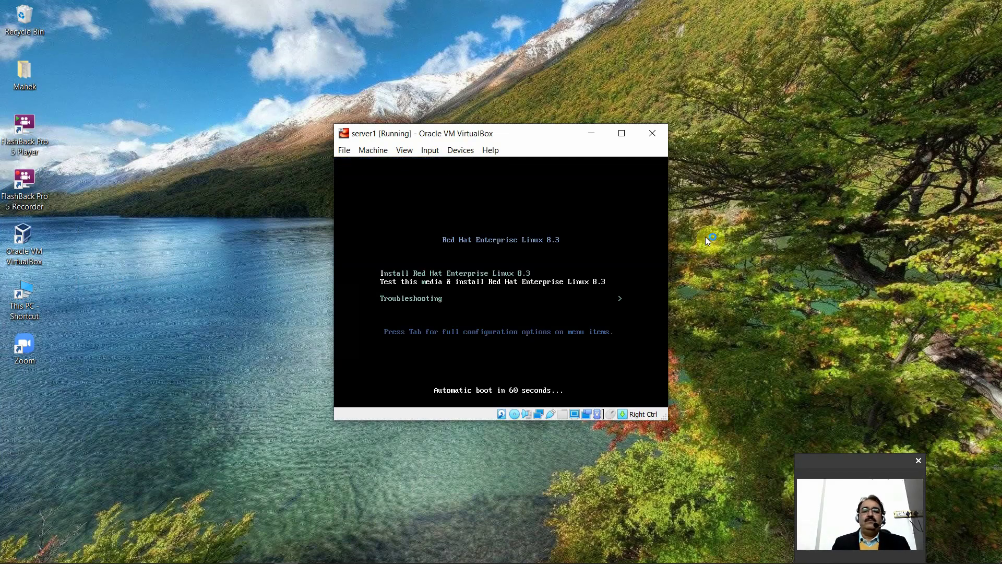
- Launch 'Install Red Hat Enterprise Linux 8.3' from the boot menu and maximize the VM window
{"action": "key", "text": "Up"}
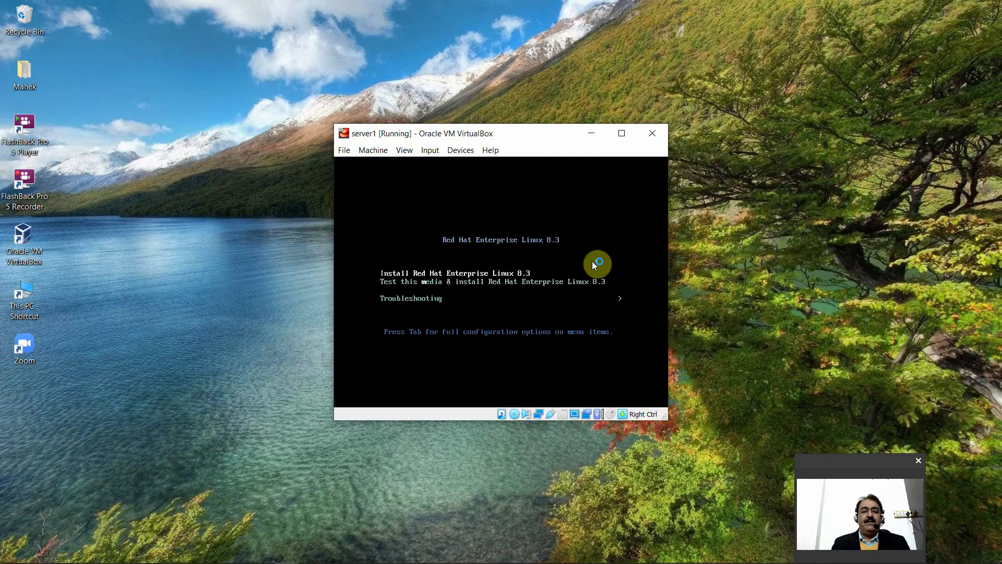
{"action": "key", "text": "Return"}
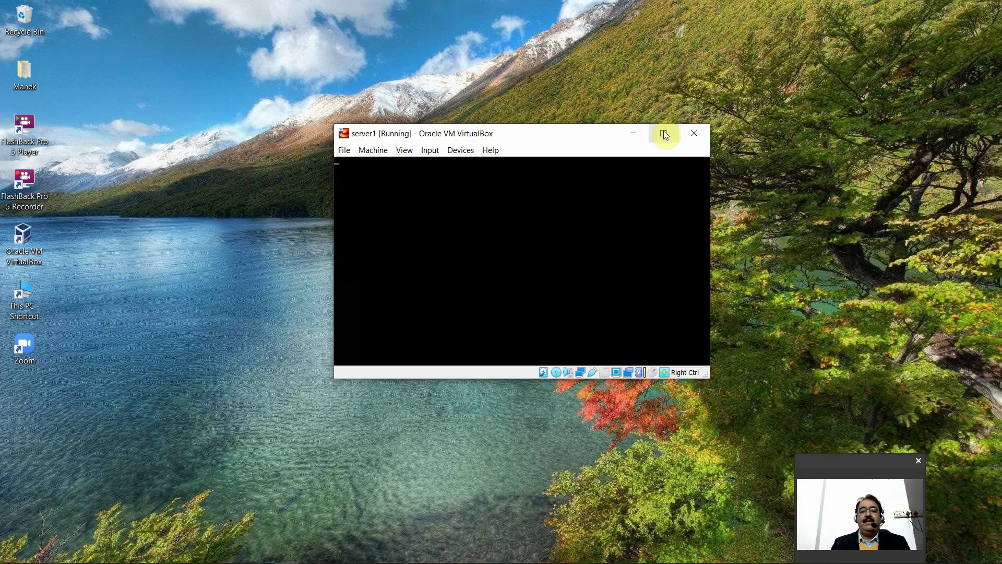
{"action": "left_click", "coordinate": [663, 134]}
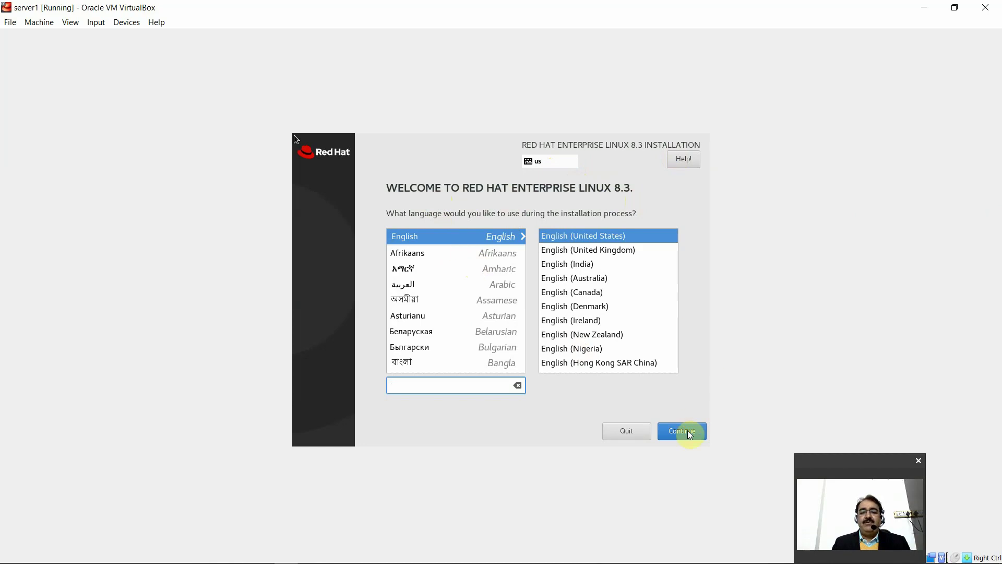
- Keep English (United States) and set the time zone to Asia/Kolkata by picking India
{"action": "left_click", "coordinate": [673, 433]}
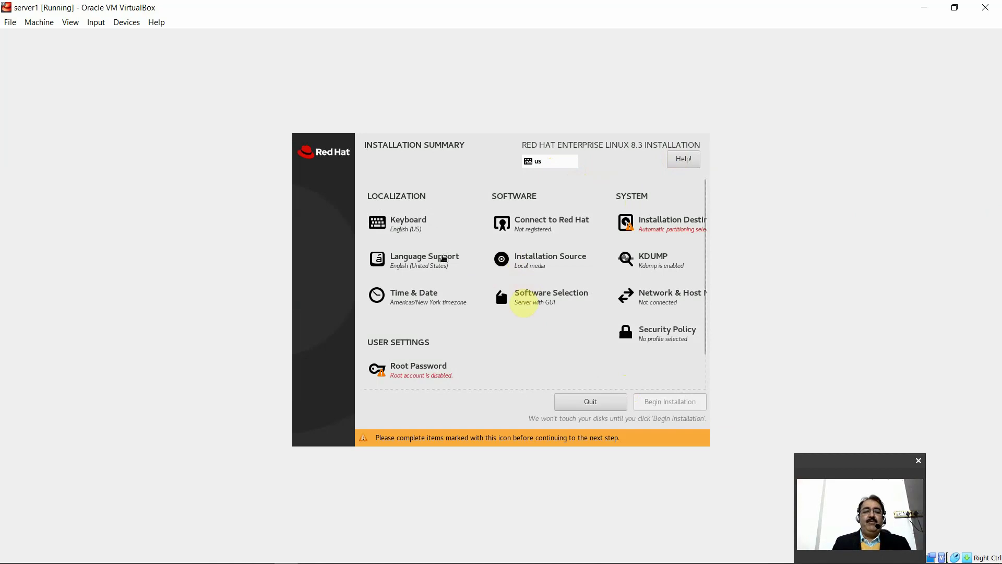
{"action": "left_click", "coordinate": [418, 301]}
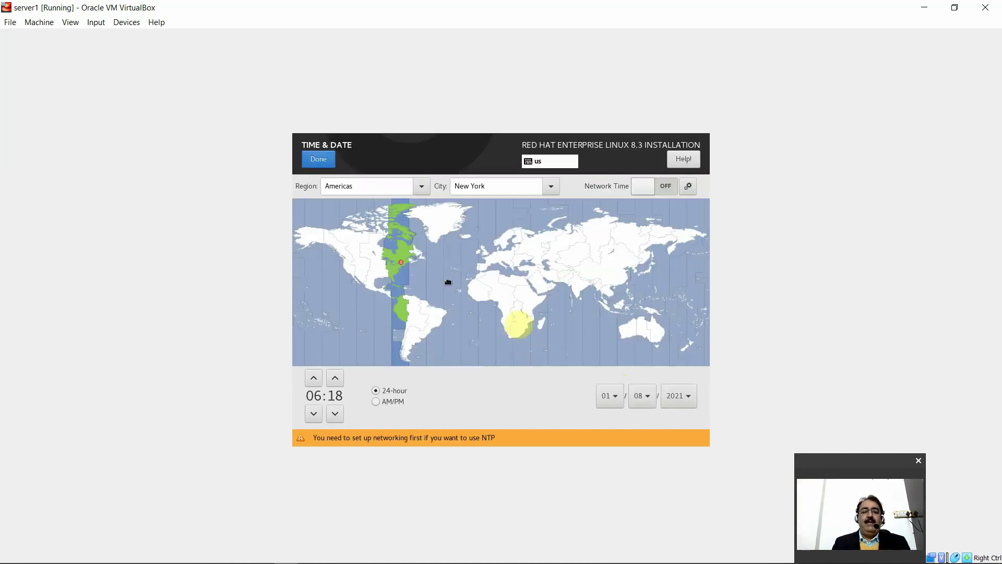
{"action": "left_click", "coordinate": [577, 287]}
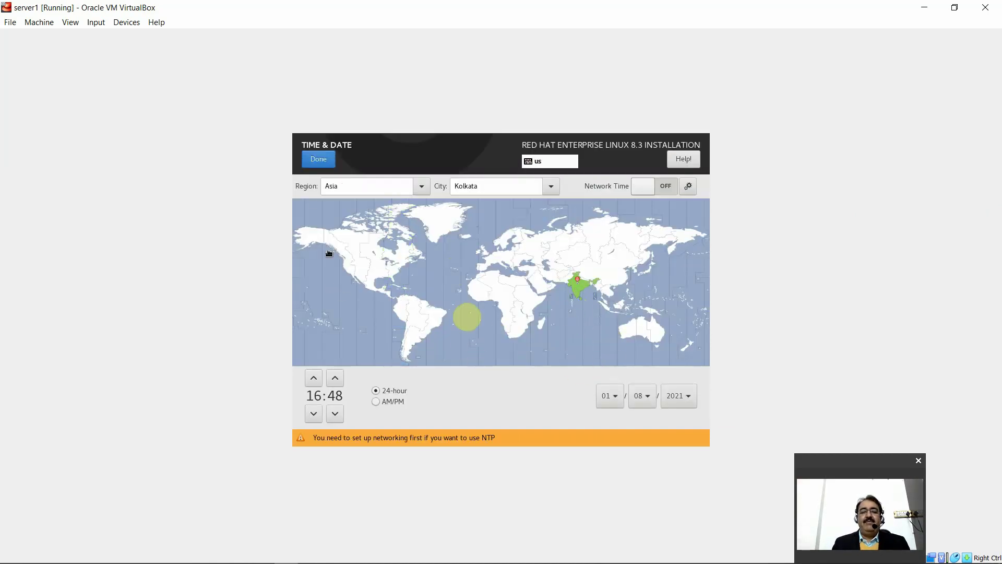
{"action": "left_click", "coordinate": [319, 159]}
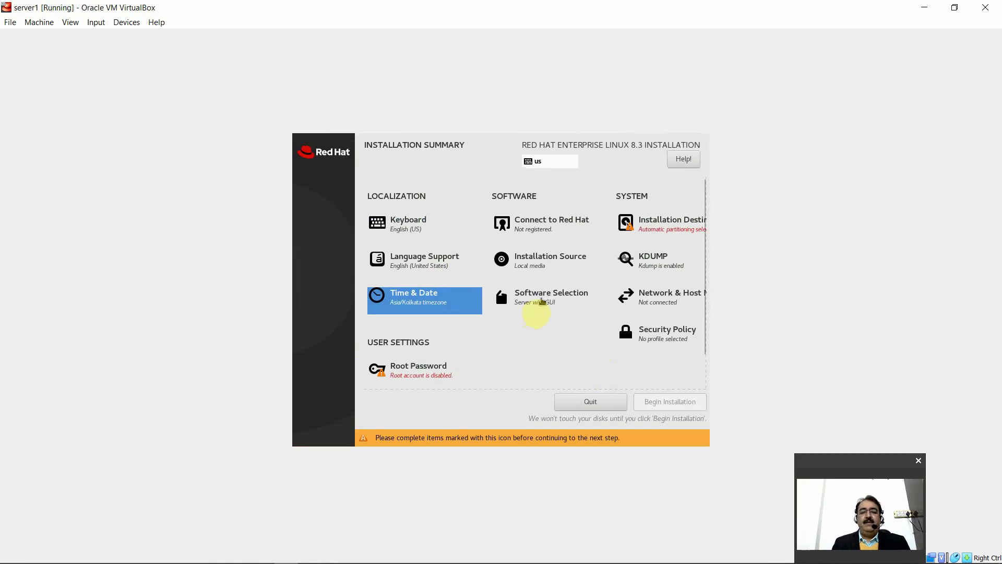
{"action": "left_click", "coordinate": [542, 300]}
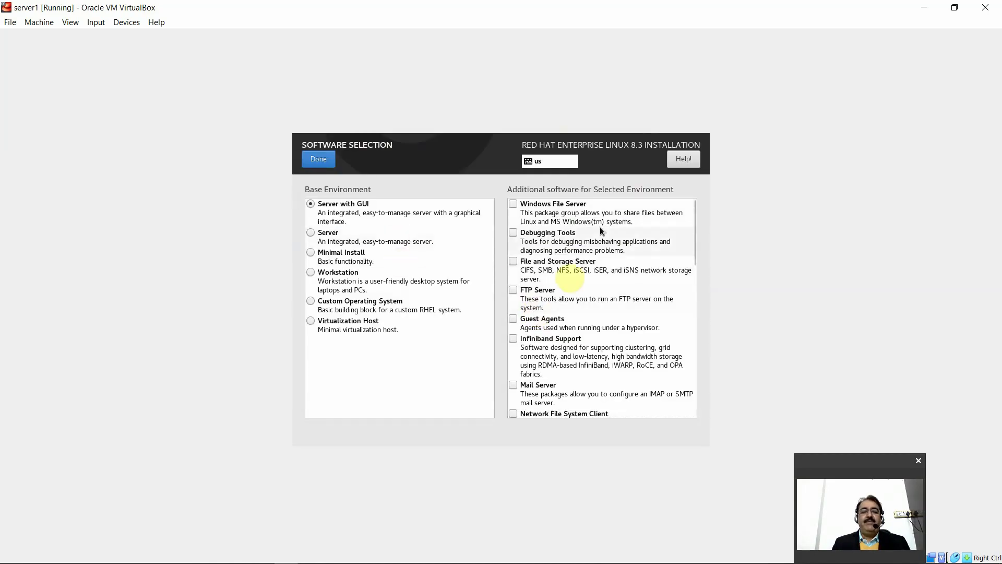
- Add Windows File Server, Debugging Tools, File and Storage Server, FTP, Guest Agents, Infiniband and Mail Server
{"action": "left_click", "coordinate": [513, 205]}
{"action": "left_click", "coordinate": [508, 246]}
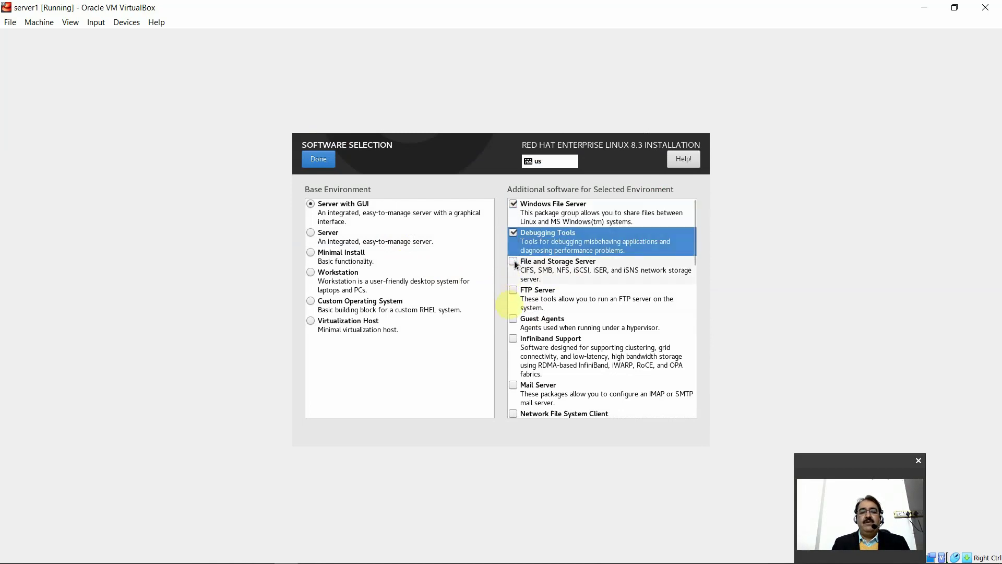
{"action": "left_click", "coordinate": [513, 261]}
{"action": "left_click", "coordinate": [512, 292]}
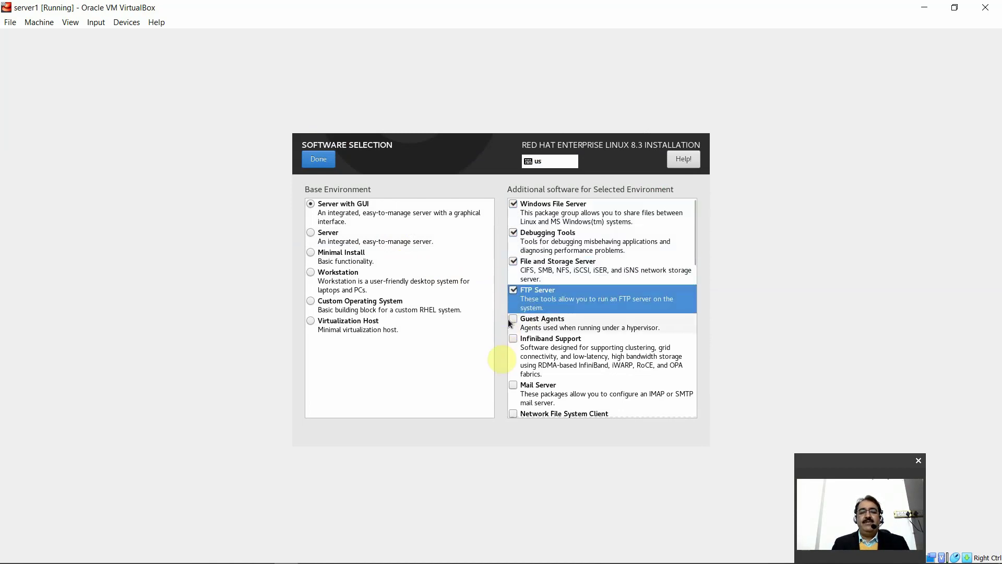
{"action": "left_click", "coordinate": [513, 320]}
{"action": "left_click", "coordinate": [513, 339]}
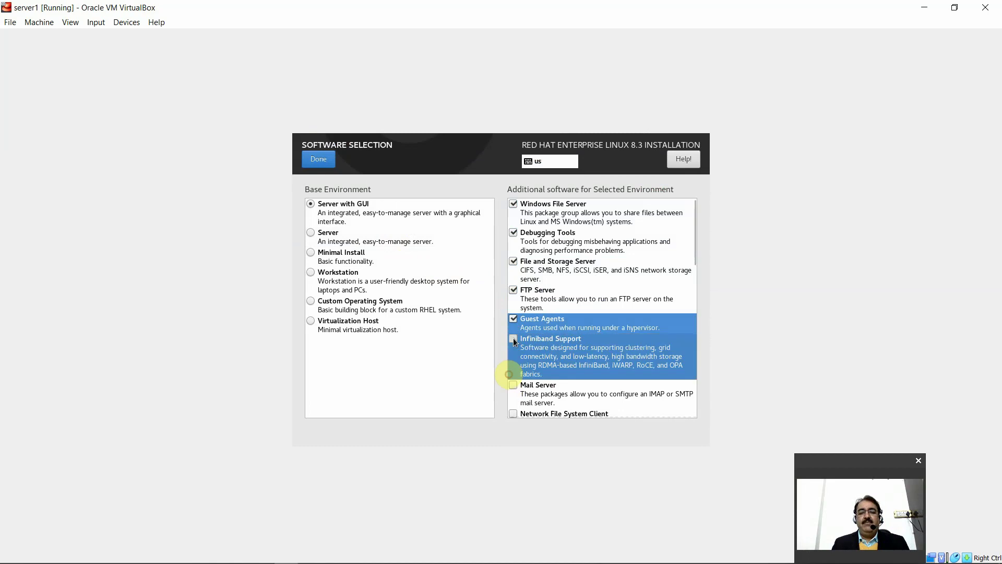
{"action": "left_click", "coordinate": [522, 388]}
- Add NFS Client, Network Servers, Performance, Remote Desktop, Remote Management, Virtualization Client, Web Server and Legacy UNIX
{"action": "left_click_drag", "start_coordinate": [694, 222], "coordinate": [700, 267]}
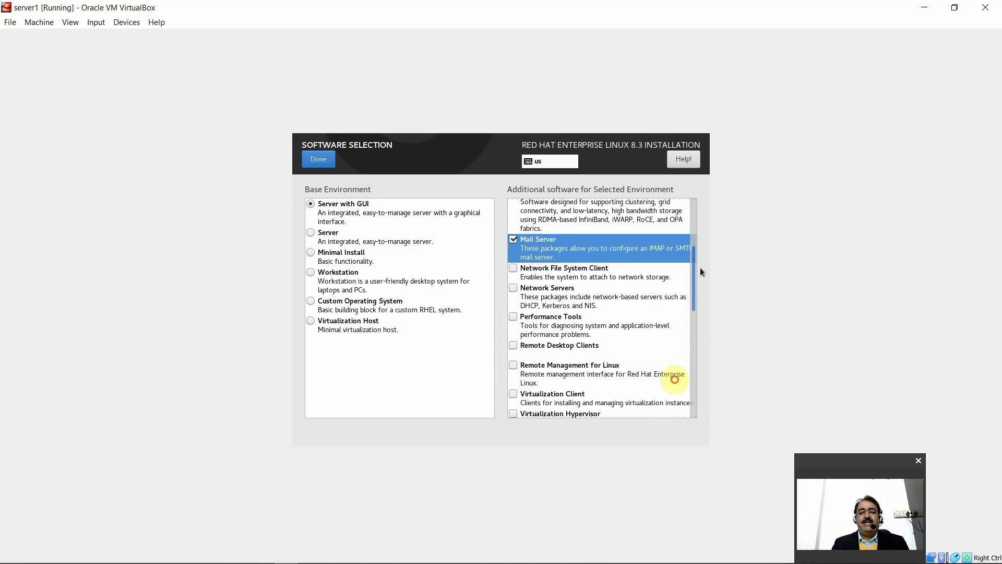
{"action": "left_click", "coordinate": [516, 268]}
{"action": "left_click", "coordinate": [515, 287]}
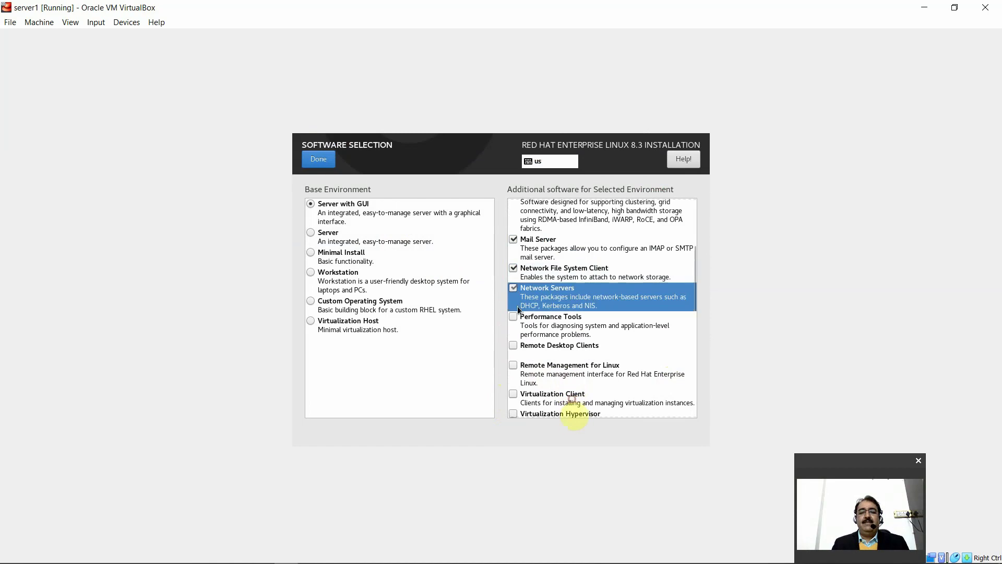
{"action": "left_click", "coordinate": [512, 317]}
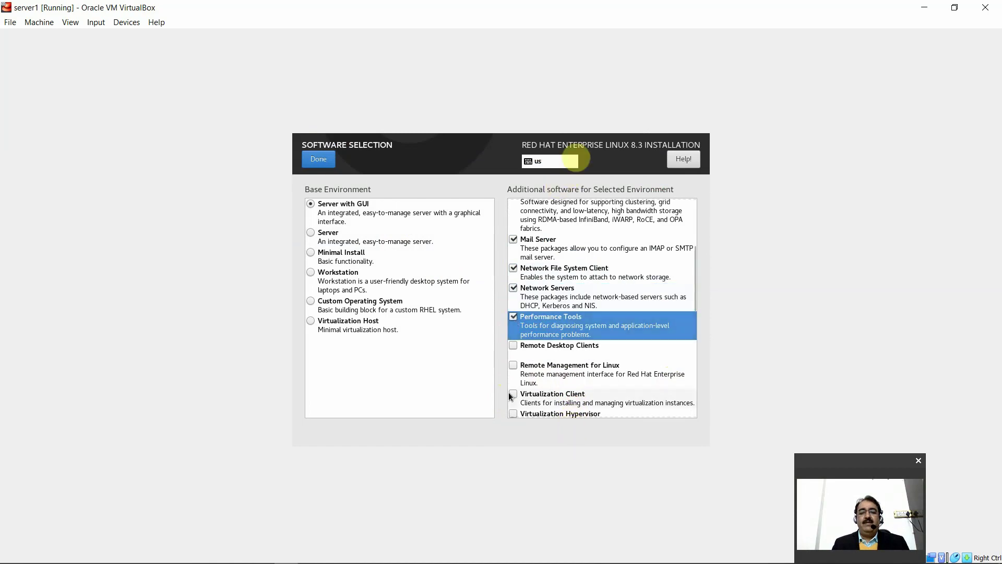
{"action": "left_click", "coordinate": [514, 349]}
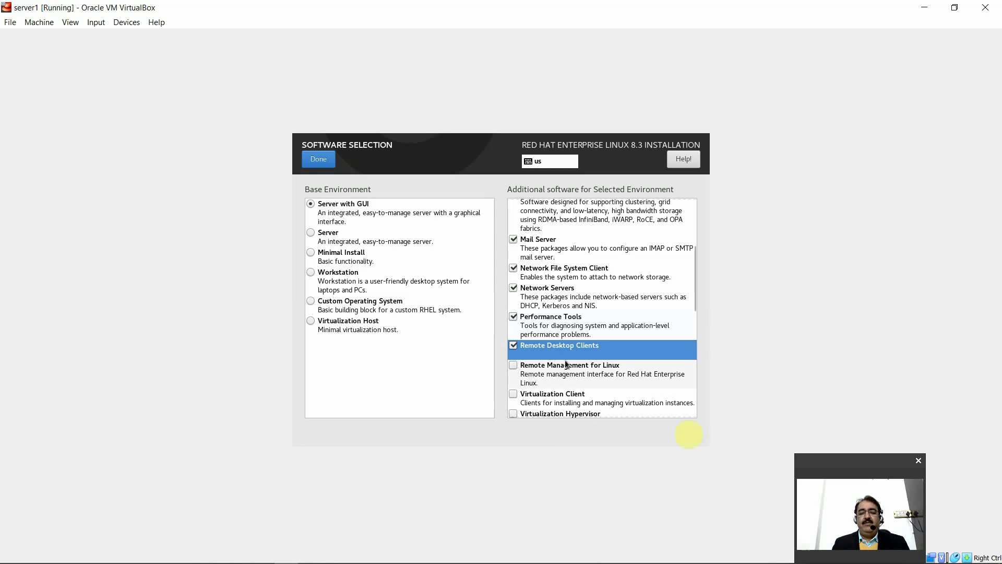
{"action": "scroll", "coordinate": [695, 300], "scroll_direction": "down", "scroll_amount": 2}
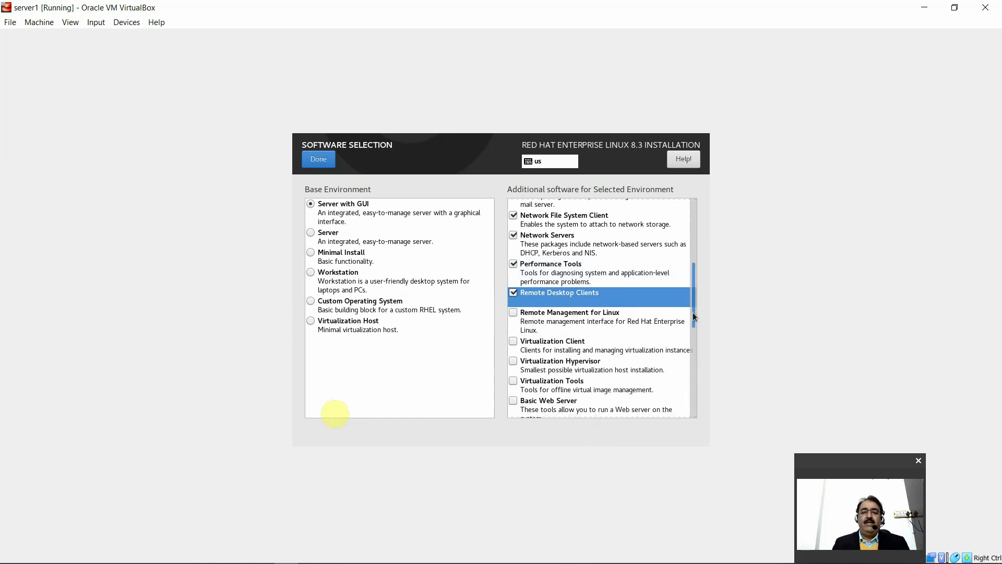
{"action": "left_click", "coordinate": [514, 313]}
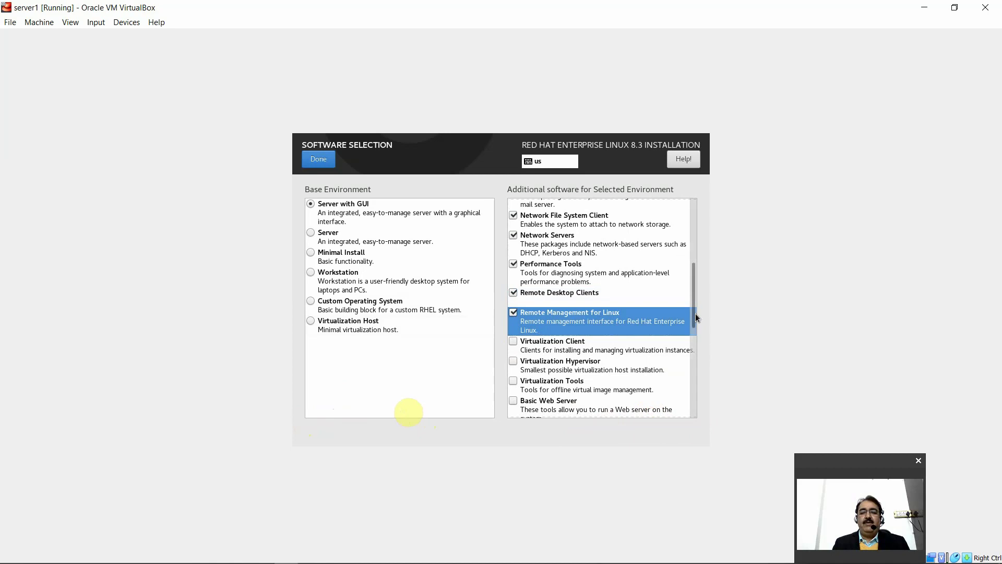
{"action": "left_click_drag", "start_coordinate": [694, 316], "coordinate": [693, 324]}
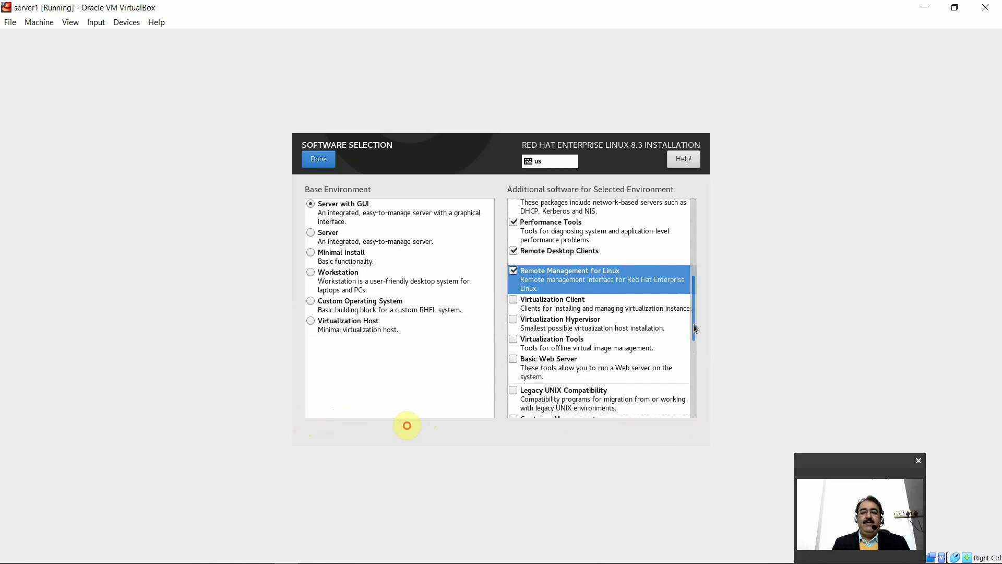
{"action": "left_click", "coordinate": [513, 302]}
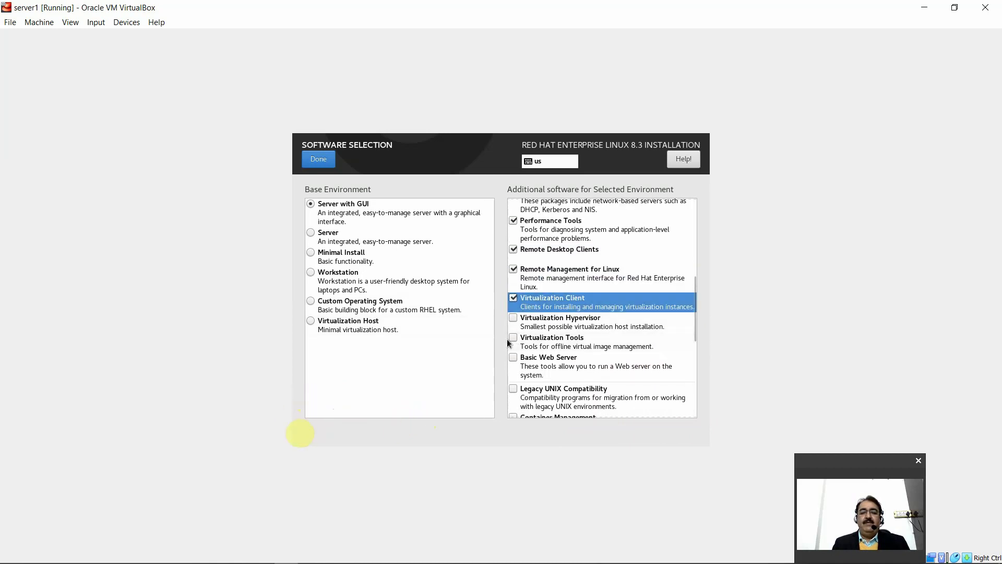
{"action": "left_click", "coordinate": [514, 358]}
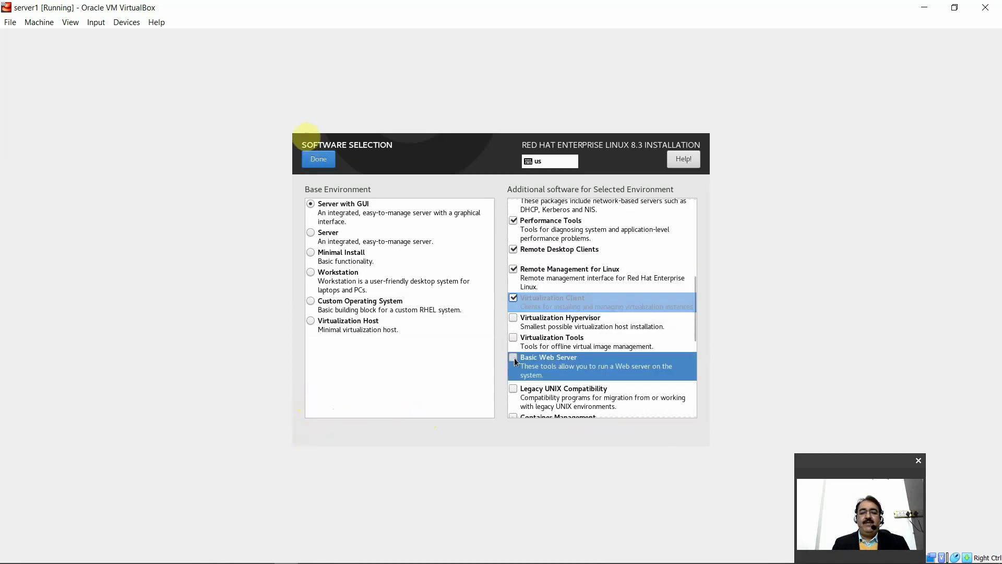
{"action": "left_click", "coordinate": [514, 389]}
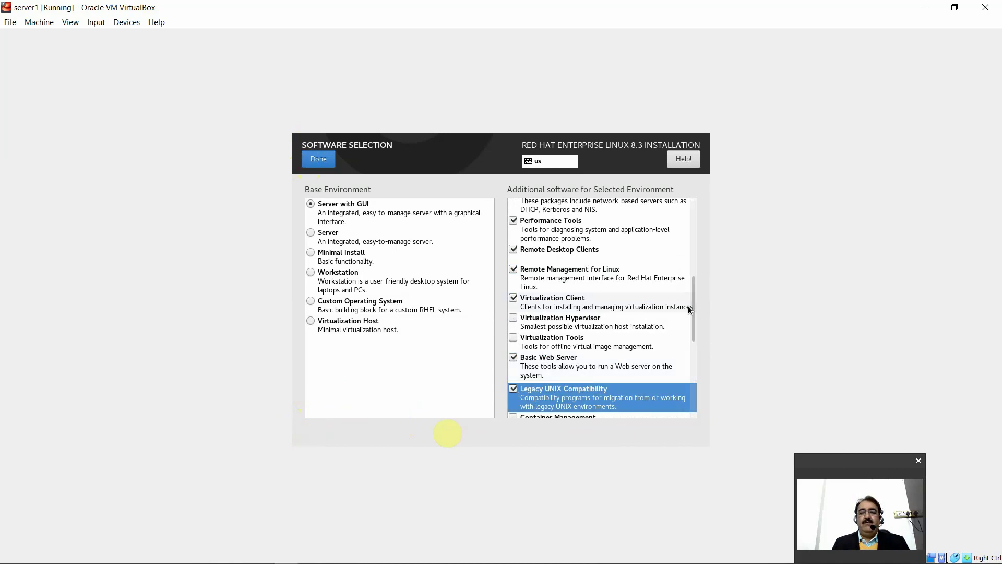
- Add Container Management, Development, Graphical Administration, RPM Development, Security and System Tools, then confirm
{"action": "left_click_drag", "start_coordinate": [691, 308], "coordinate": [696, 360]}
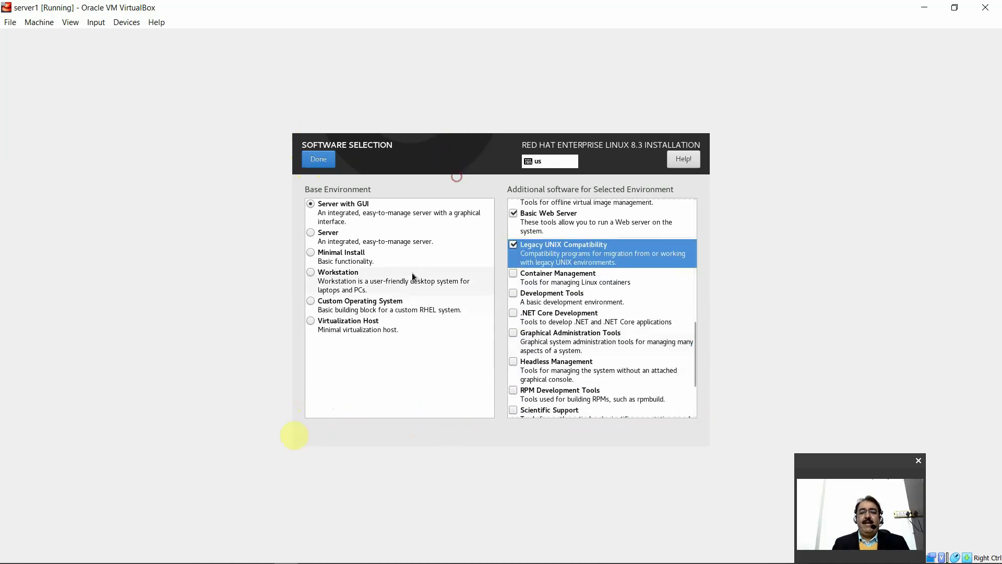
{"action": "left_click", "coordinate": [514, 273]}
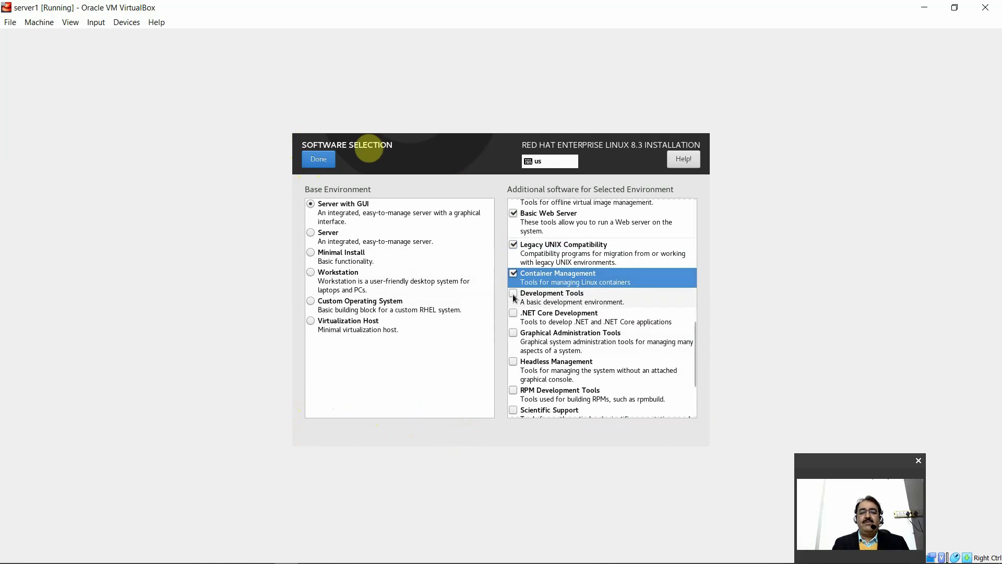
{"action": "left_click", "coordinate": [513, 294]}
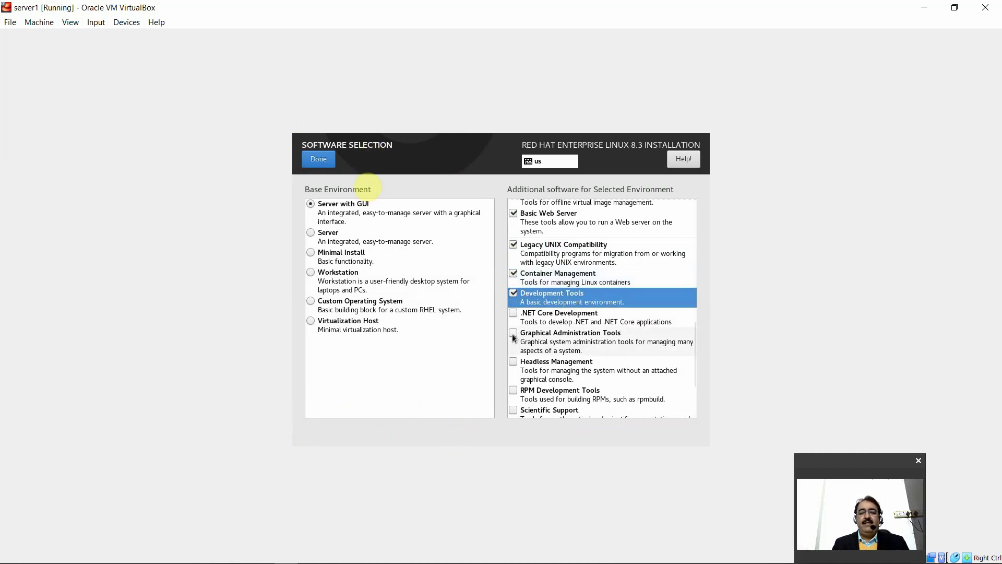
{"action": "left_click", "coordinate": [513, 334]}
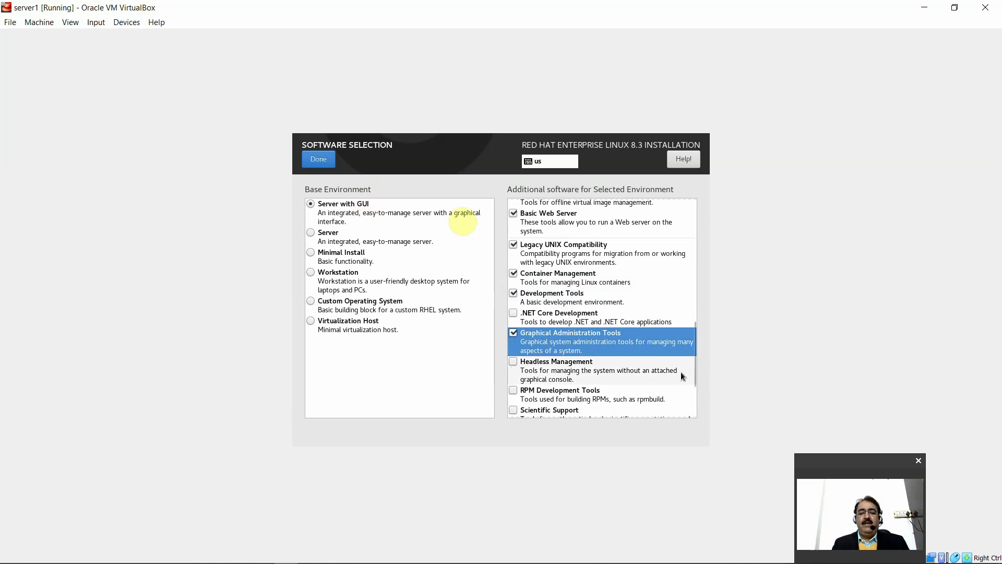
{"action": "left_click_drag", "start_coordinate": [693, 358], "coordinate": [692, 378]}
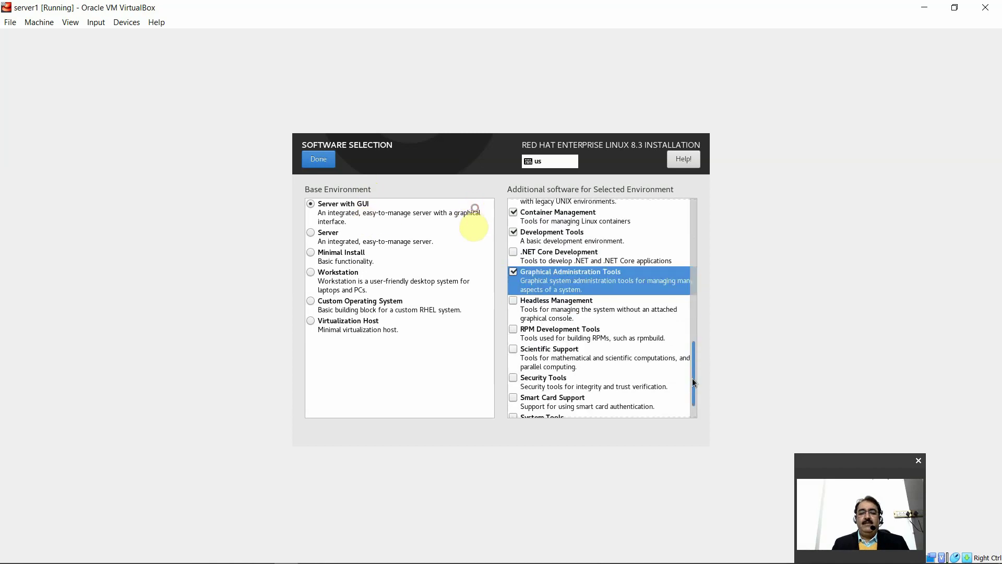
{"action": "left_click", "coordinate": [513, 329]}
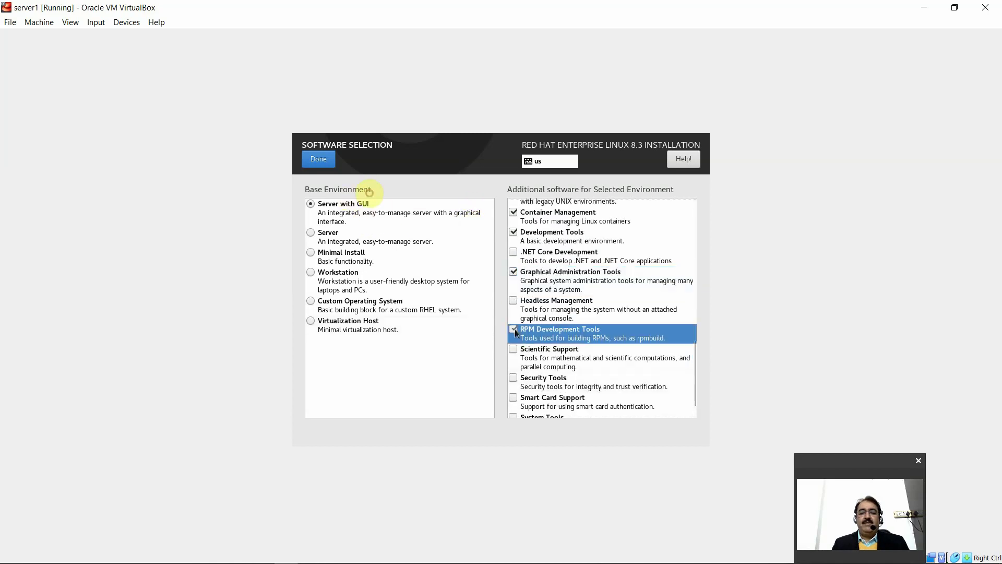
{"action": "left_click", "coordinate": [513, 378]}
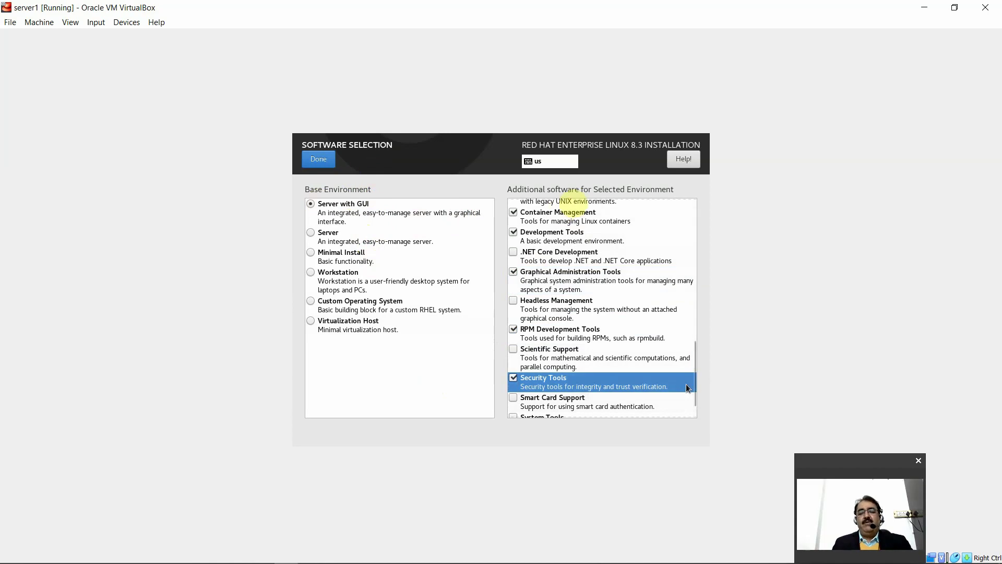
{"action": "scroll", "coordinate": [695, 397], "scroll_direction": "down", "scroll_amount": 1}
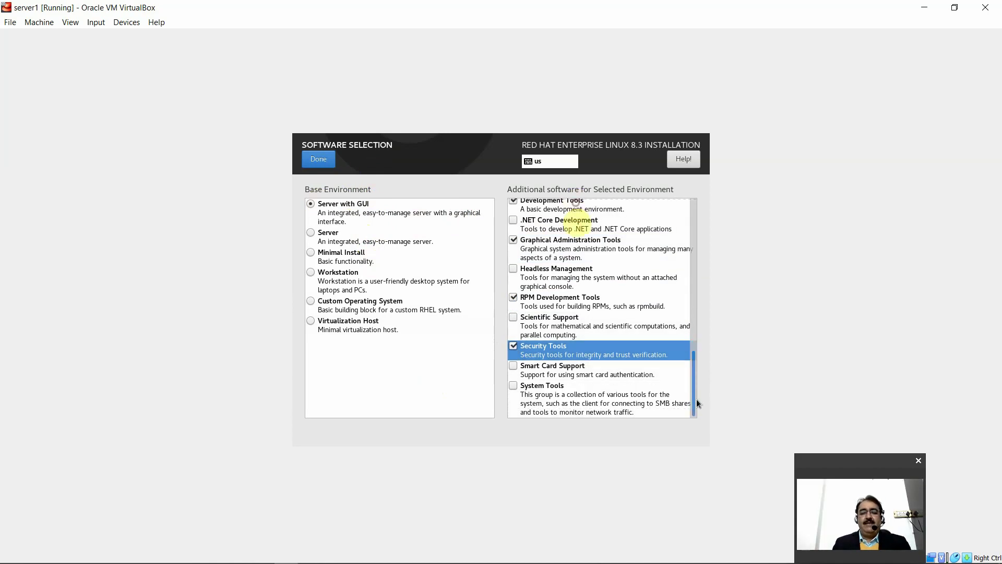
{"action": "left_click", "coordinate": [513, 385]}
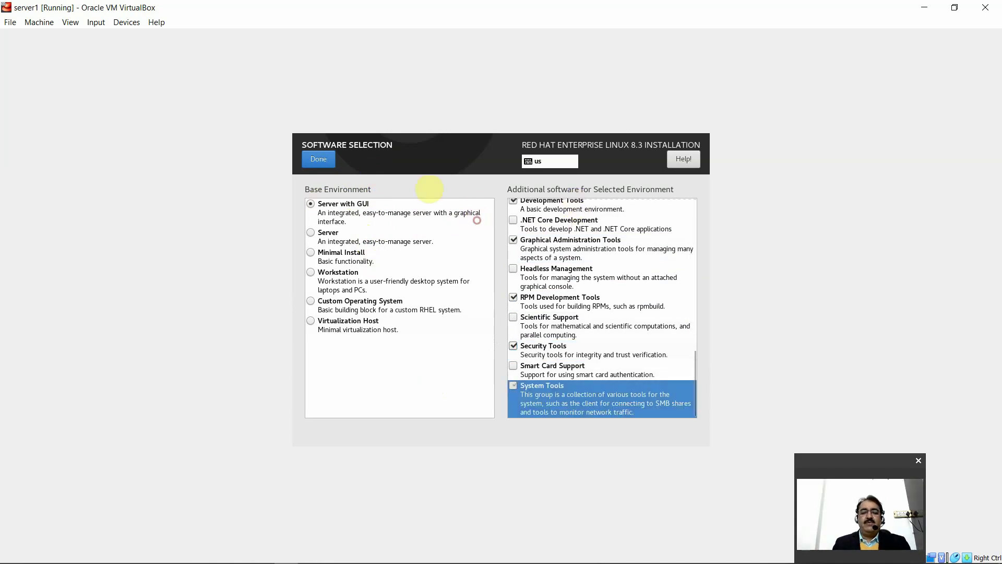
{"action": "left_click", "coordinate": [328, 161]}
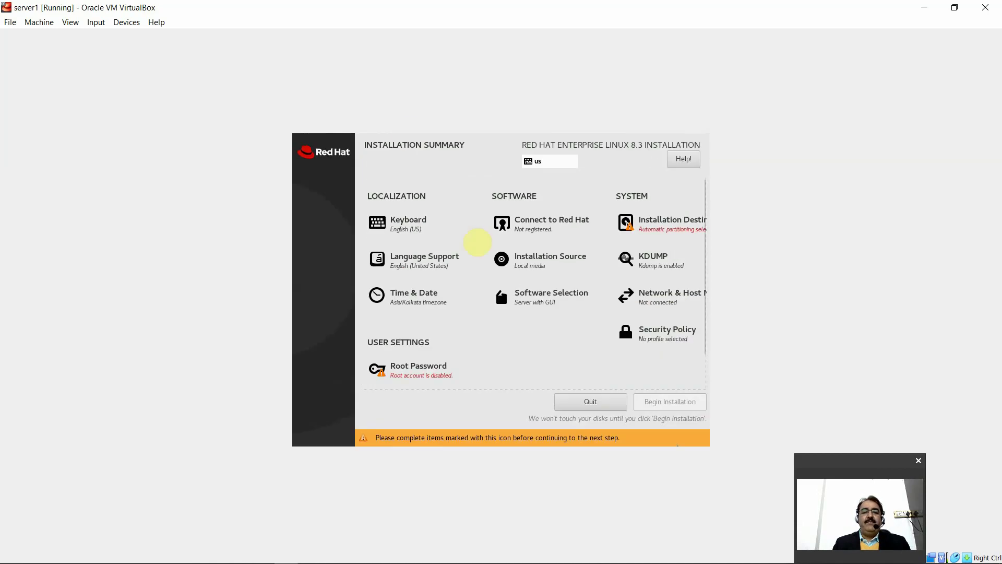
- Enter and confirm the root password, accepting the weak-password warning
{"action": "left_click", "coordinate": [394, 369]}
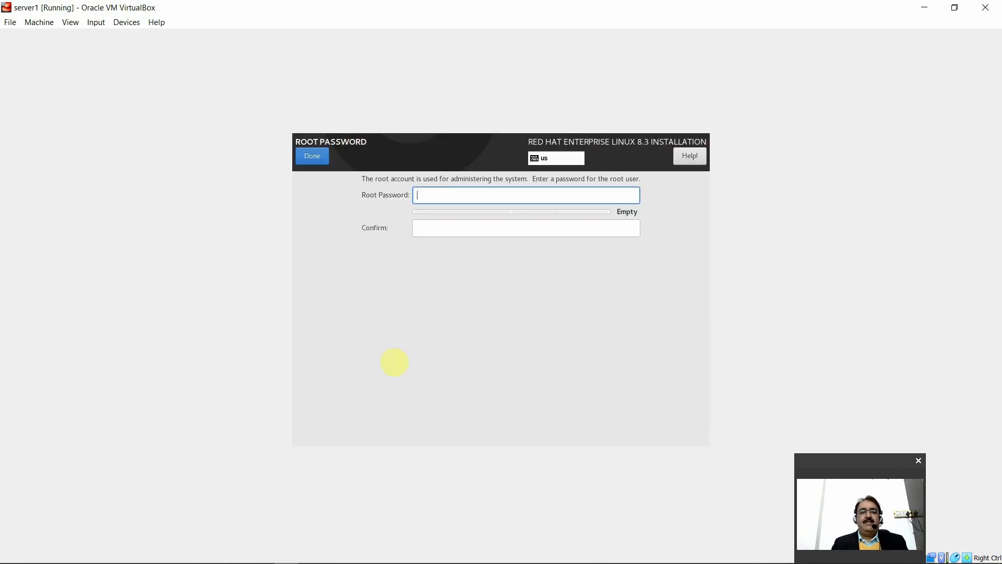
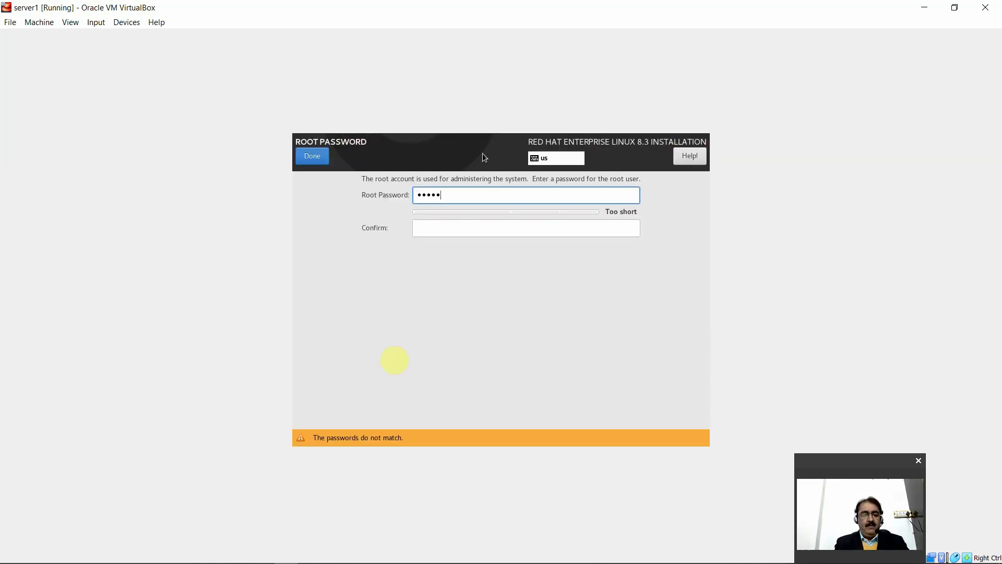
{"action": "key", "text": "Tab"}
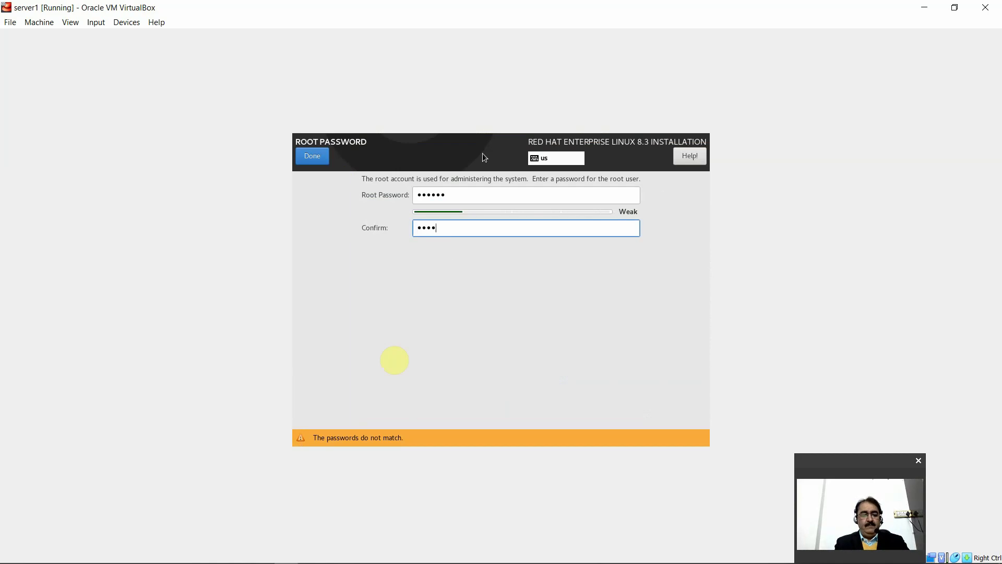
{"action": "left_click", "coordinate": [308, 153]}
{"action": "left_click", "coordinate": [318, 155]}
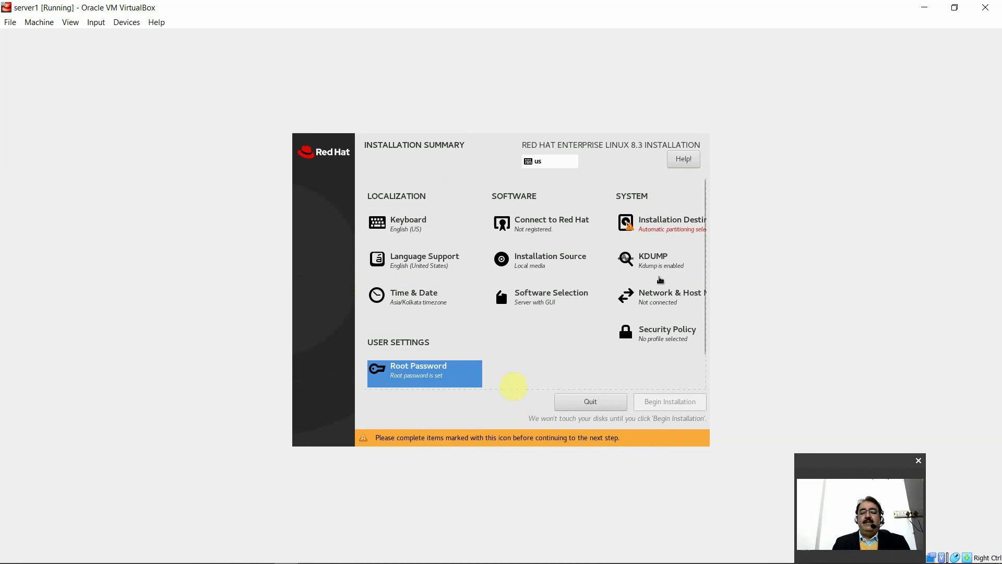
- Keep the 32 GiB ATA VBOX HARDDISK selected and choose Custom storage configuration
{"action": "left_click", "coordinate": [661, 228]}
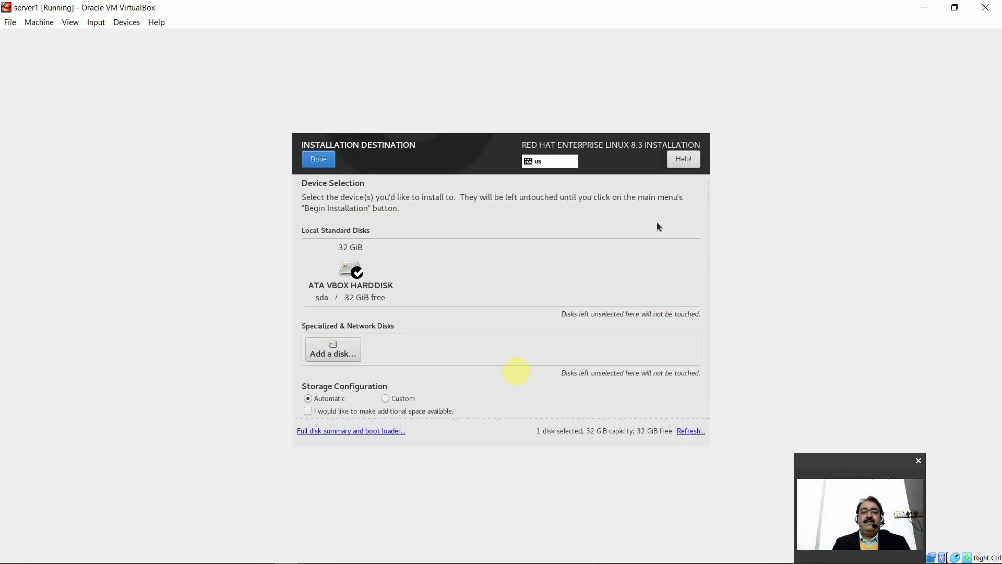
{"action": "left_click", "coordinate": [345, 268]}
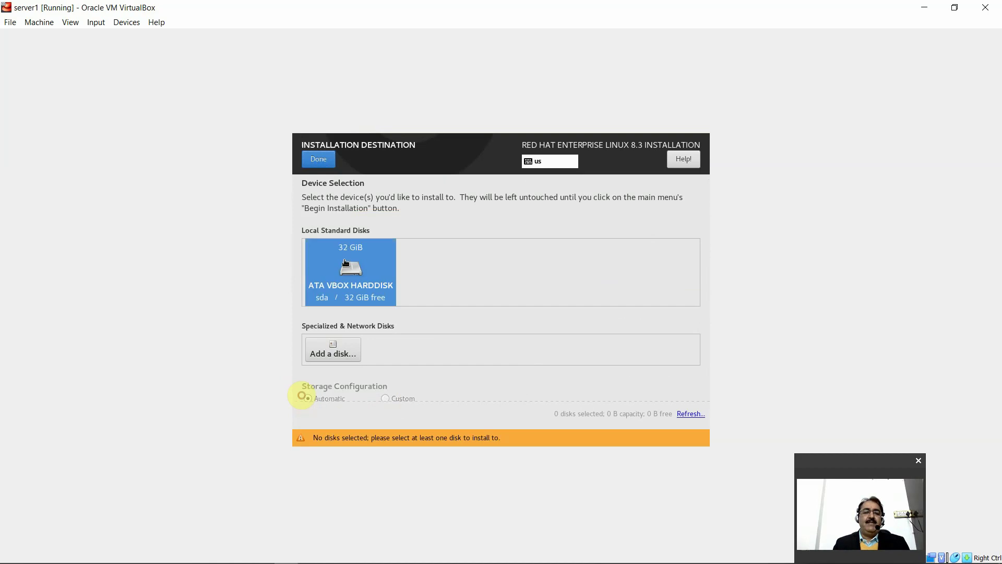
{"action": "left_click", "coordinate": [344, 264]}
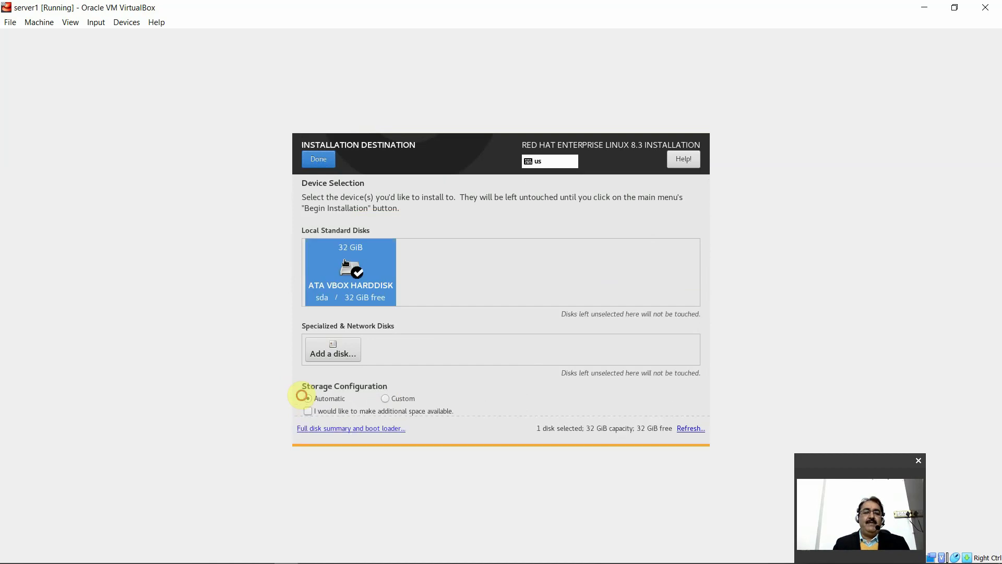
{"action": "left_click", "coordinate": [386, 399]}
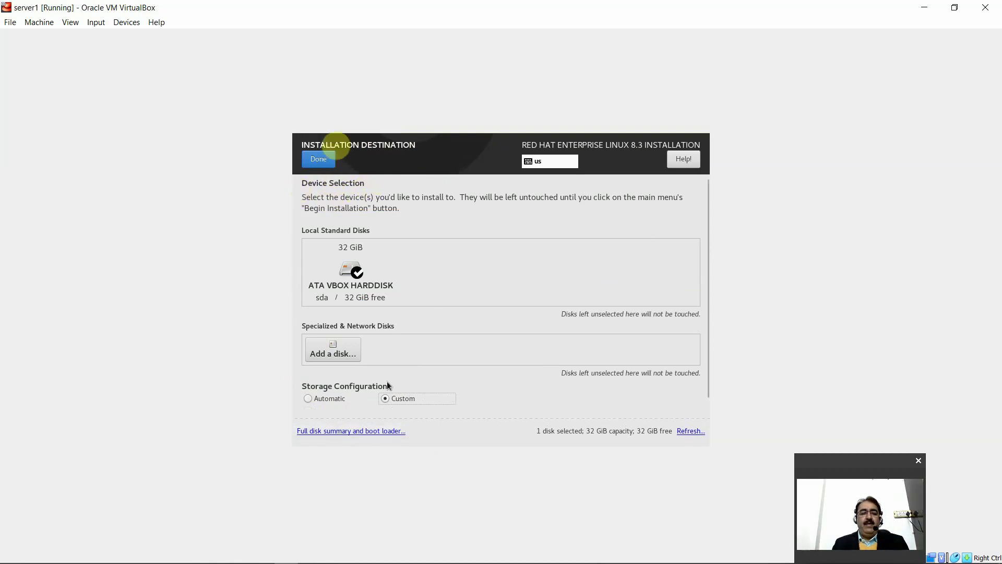
{"action": "left_click", "coordinate": [344, 284]}
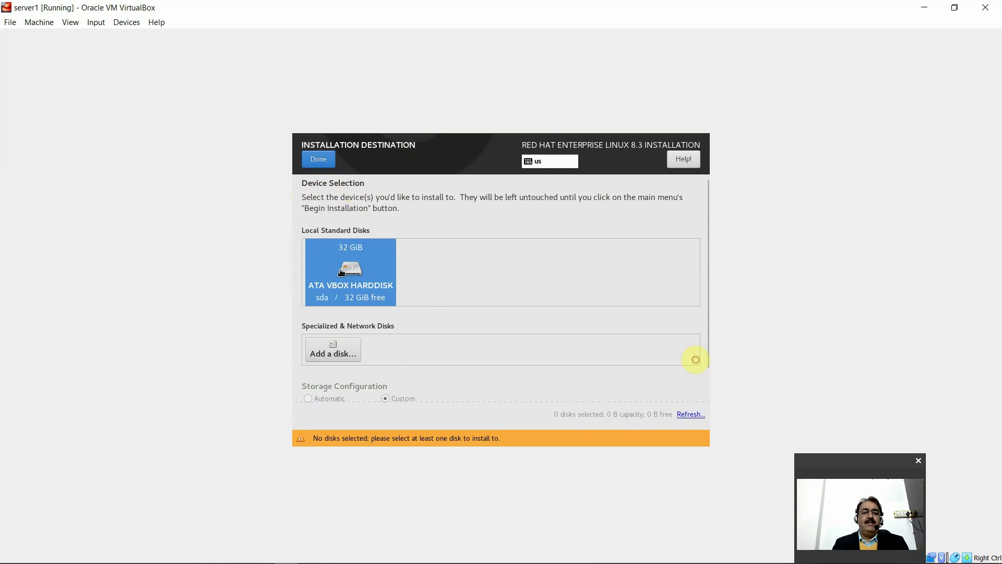
{"action": "left_click", "coordinate": [345, 284]}
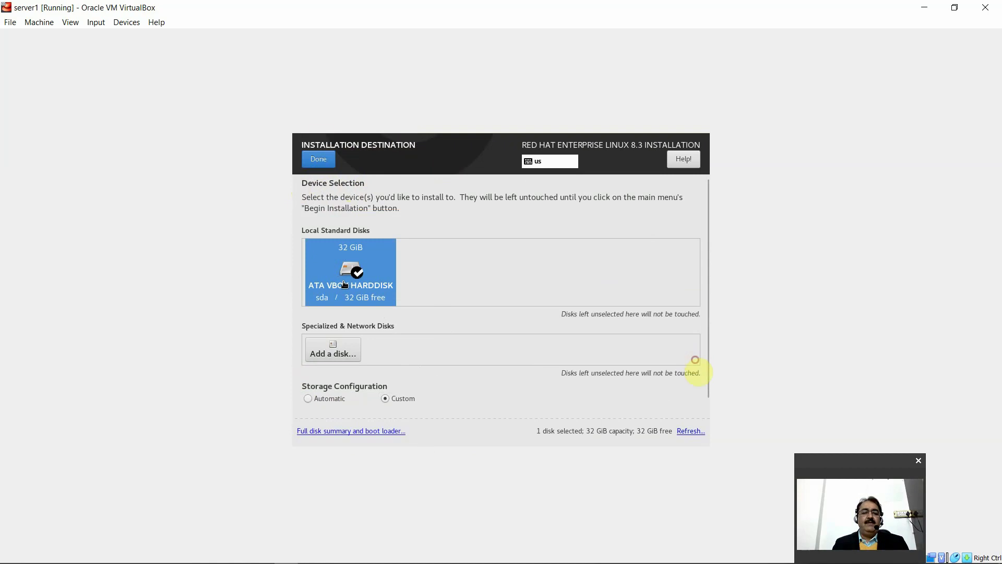
{"action": "left_click", "coordinate": [319, 157]}
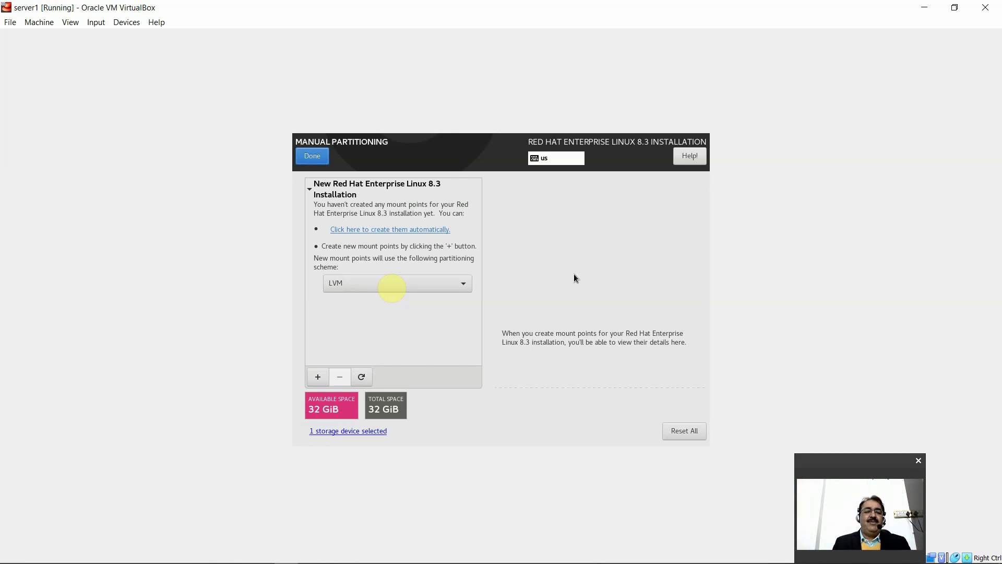
- Auto-create the default mount points, delete the / root mount, and select swap
{"action": "left_click", "coordinate": [372, 231]}
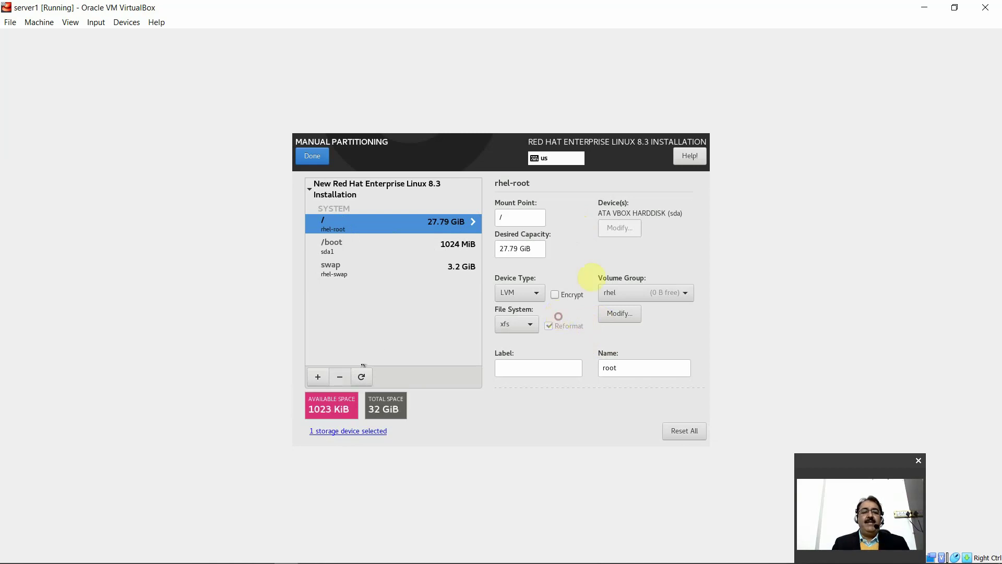
{"action": "key", "text": "Delete"}
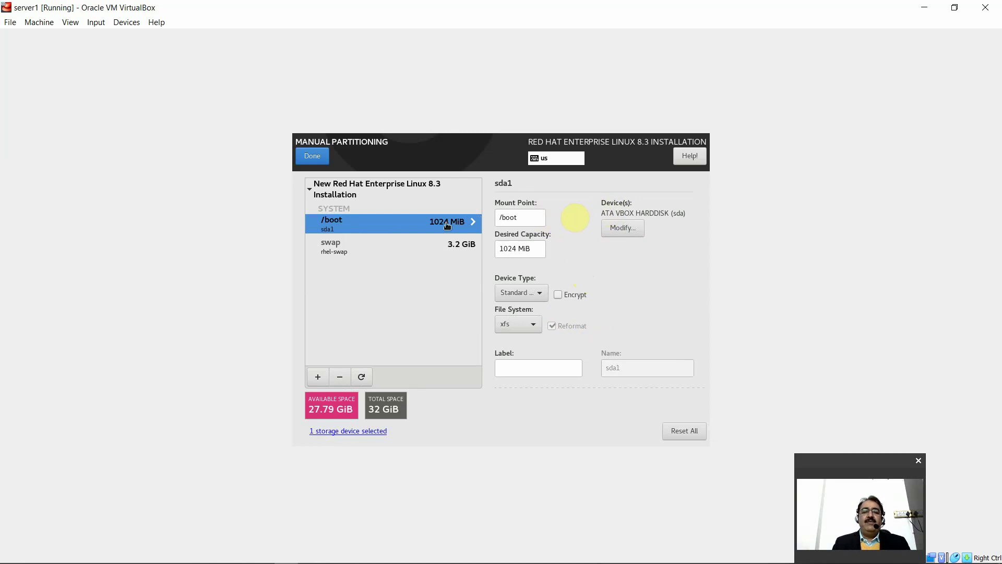
{"action": "left_click", "coordinate": [366, 255]}
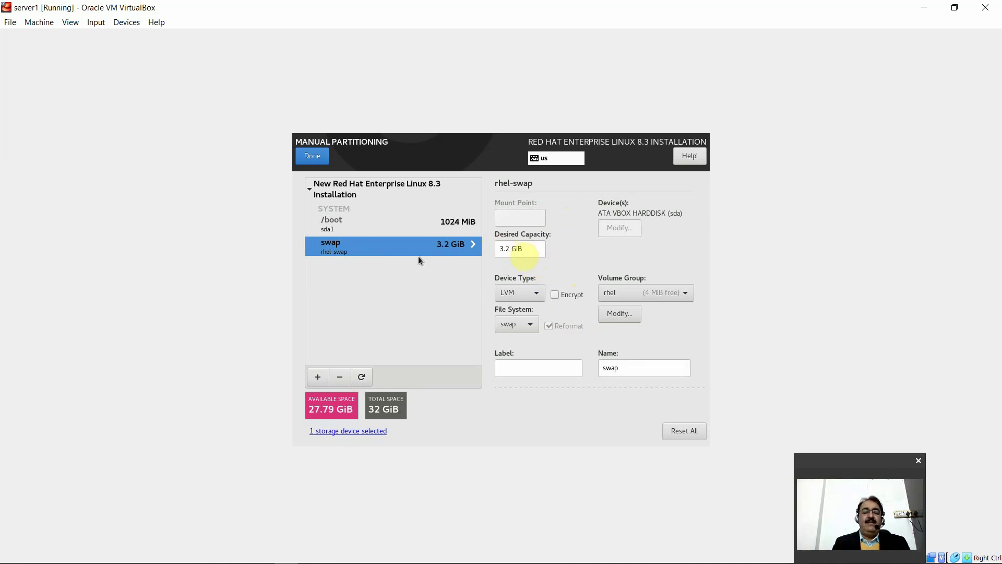
- Add a / mount point with a desired capacity of 12G
{"action": "left_click", "coordinate": [317, 377]}
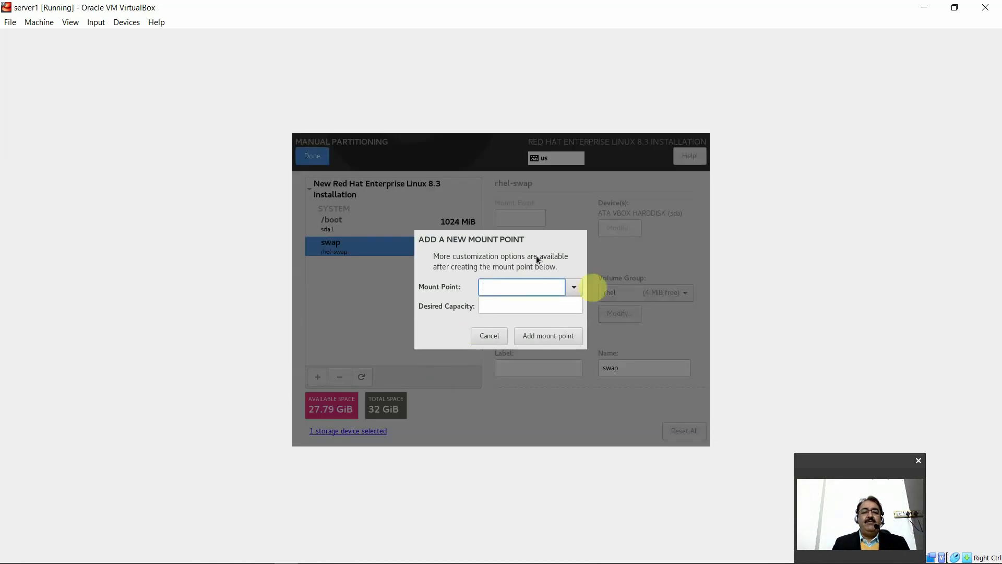
{"action": "left_click", "coordinate": [574, 288]}
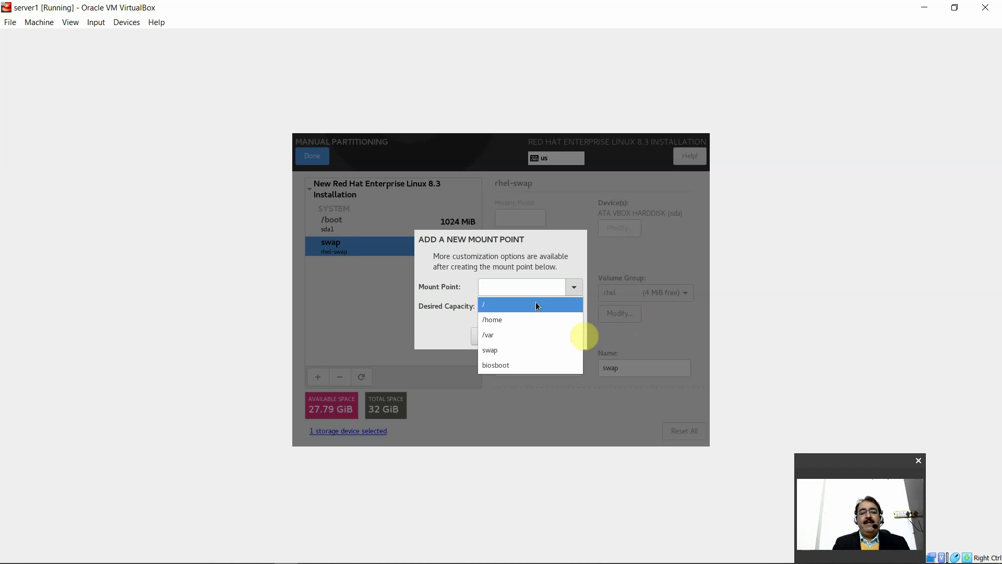
{"action": "left_click", "coordinate": [518, 304]}
{"action": "left_click", "coordinate": [517, 304]}
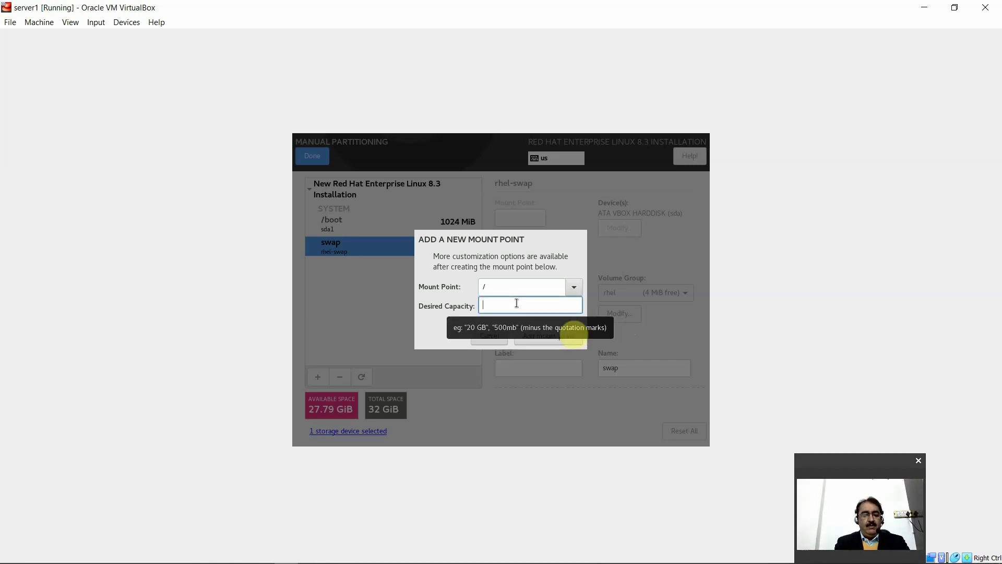
{"action": "type", "text": "12"}
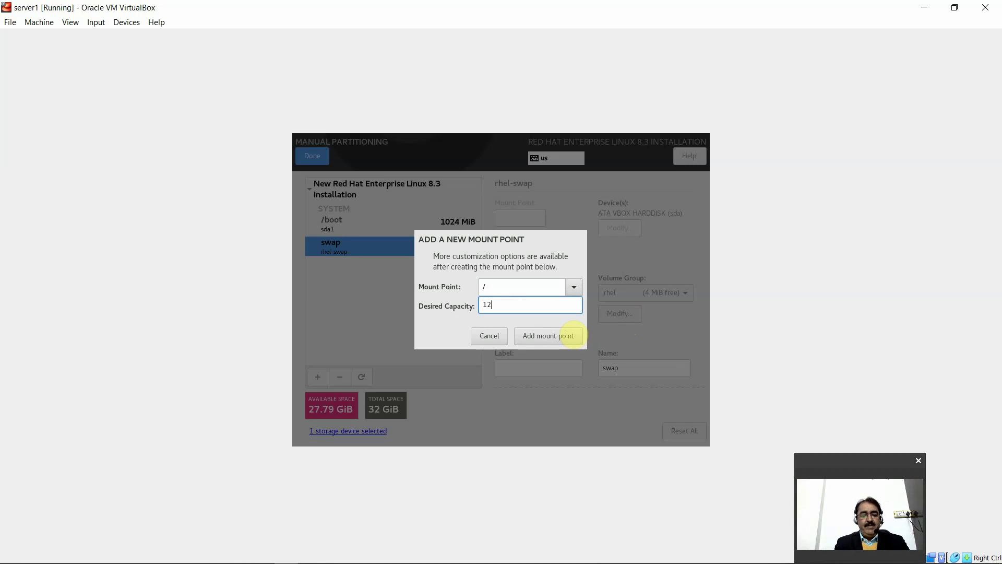
{"action": "type", "text": "G"}
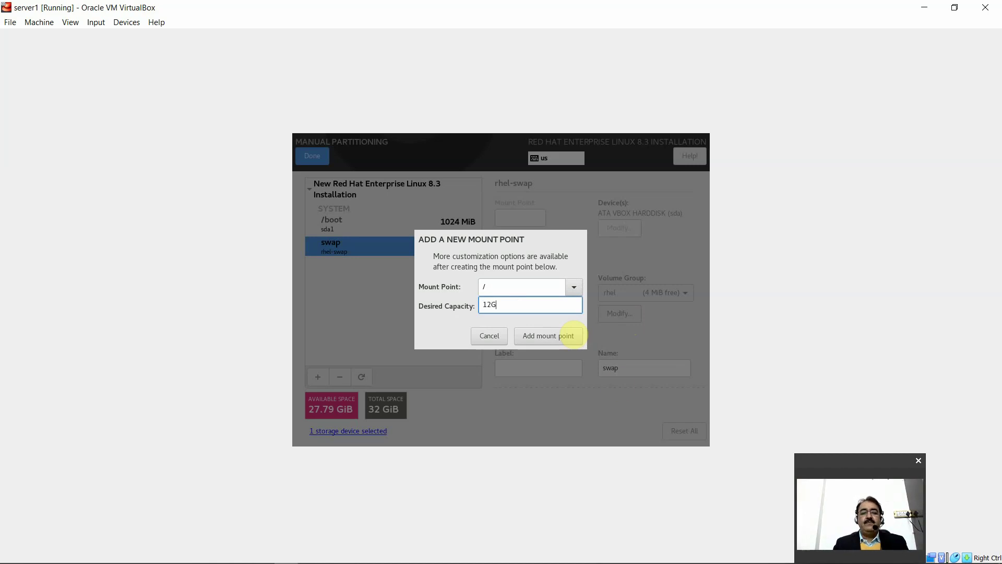
{"action": "left_click", "coordinate": [555, 338]}
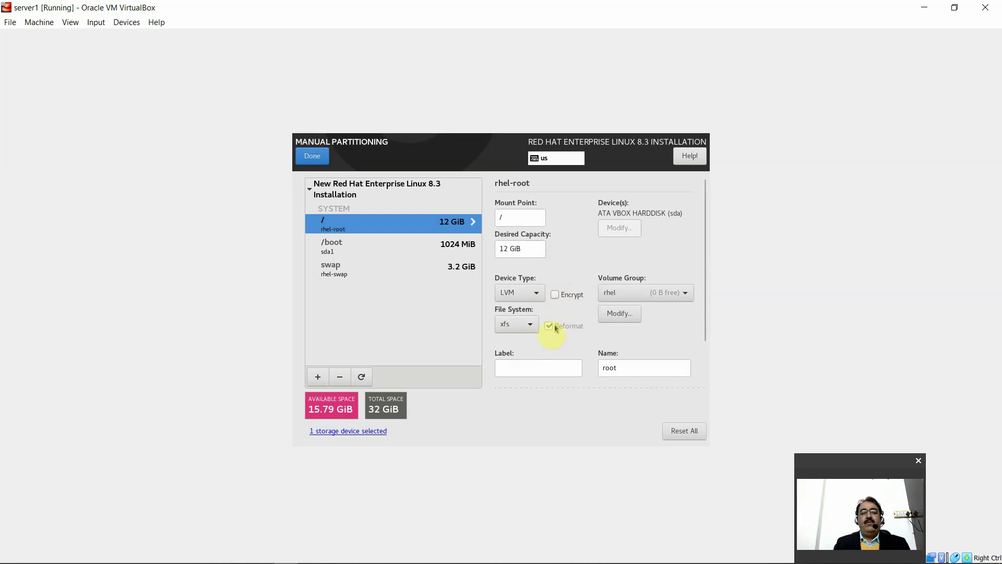
- Keep LVM as root's device type and rename its volume group to skillpedia
{"action": "left_click", "coordinate": [535, 291]}
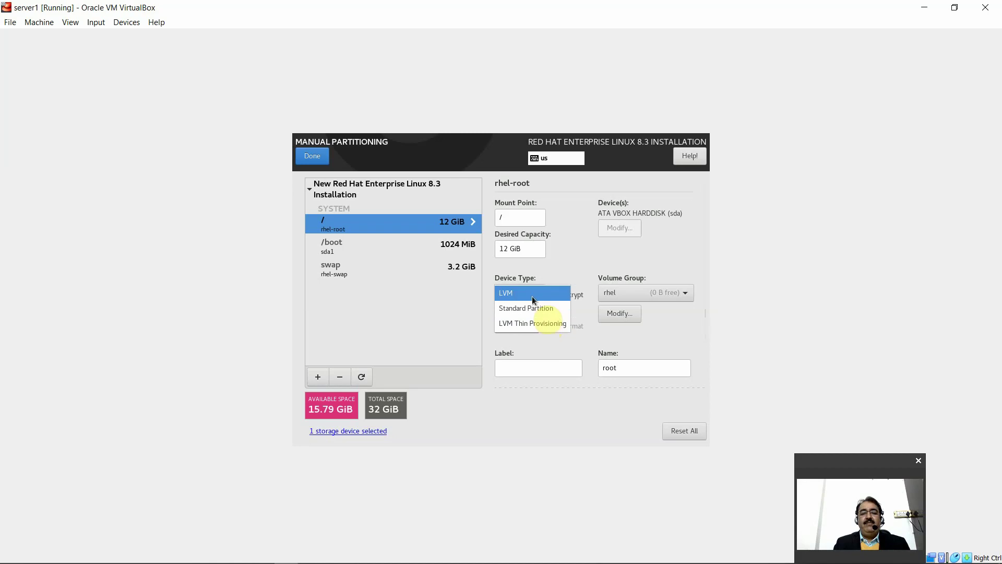
{"action": "left_click", "coordinate": [532, 295]}
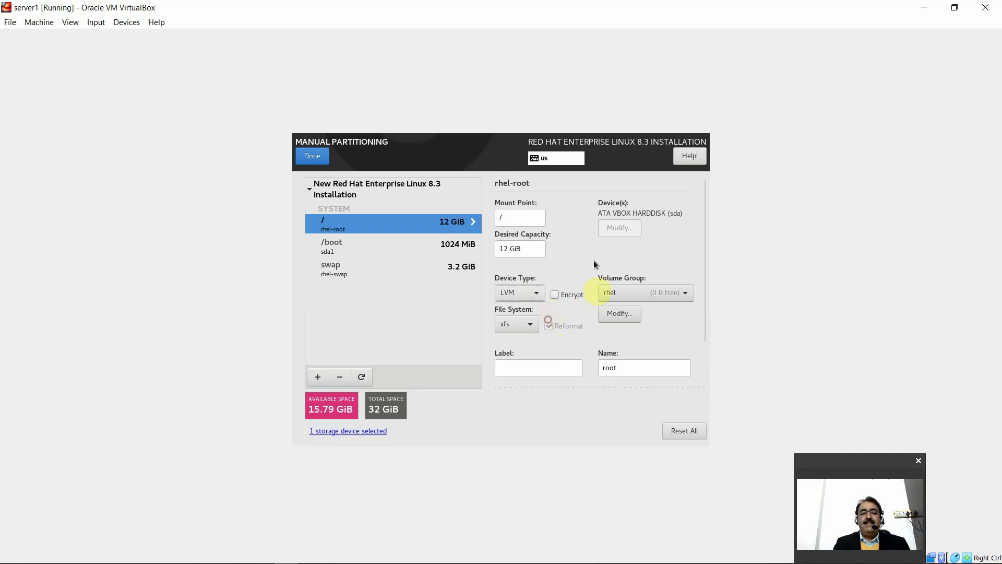
{"action": "left_click", "coordinate": [621, 312]}
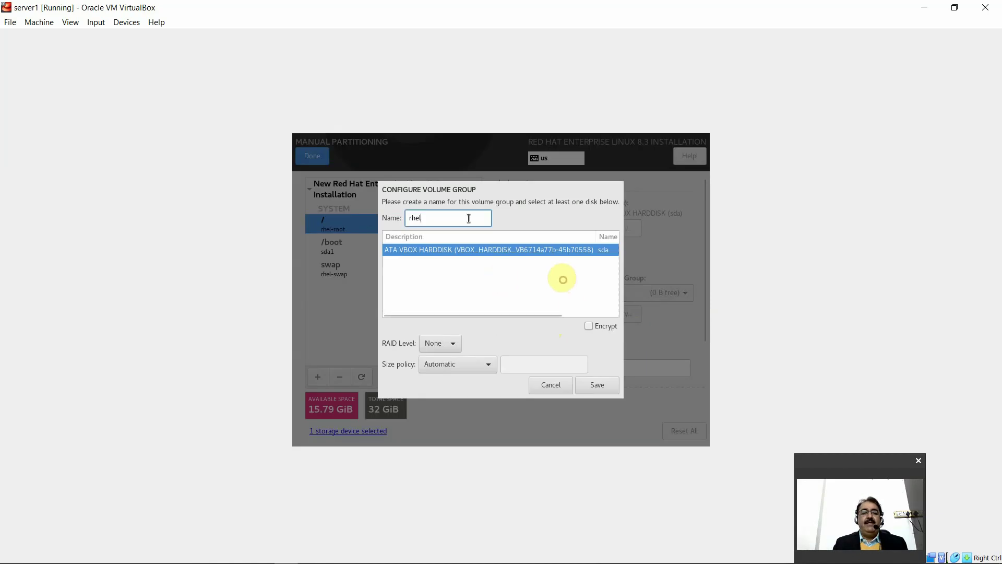
{"action": "type", "text": "s"}
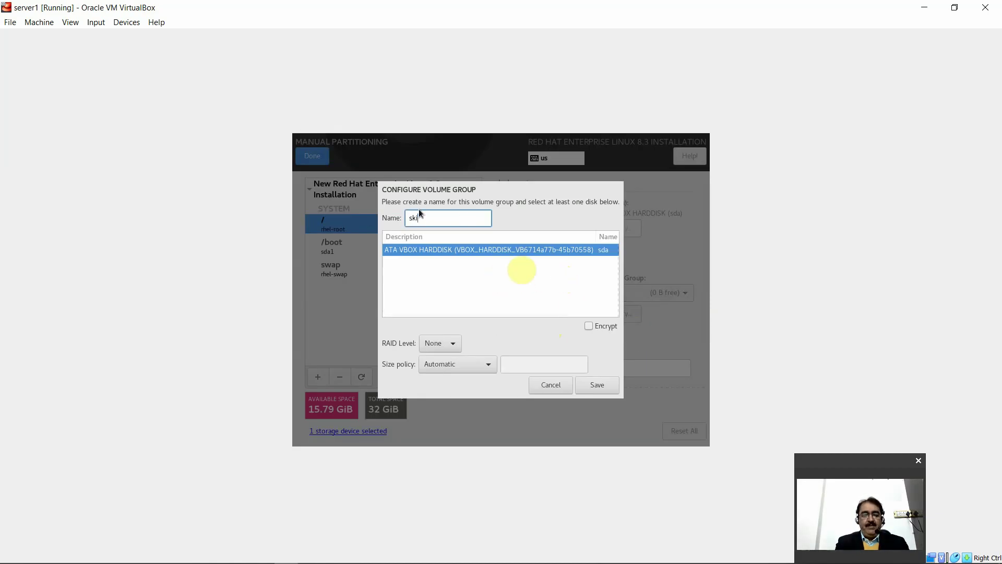
{"action": "type", "text": "killpedia"}
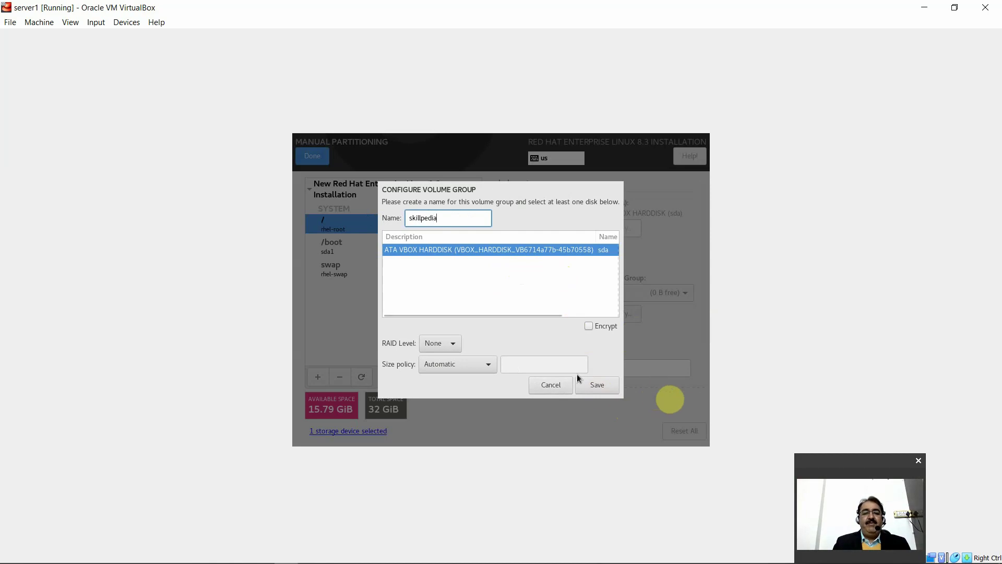
{"action": "left_click", "coordinate": [603, 385]}
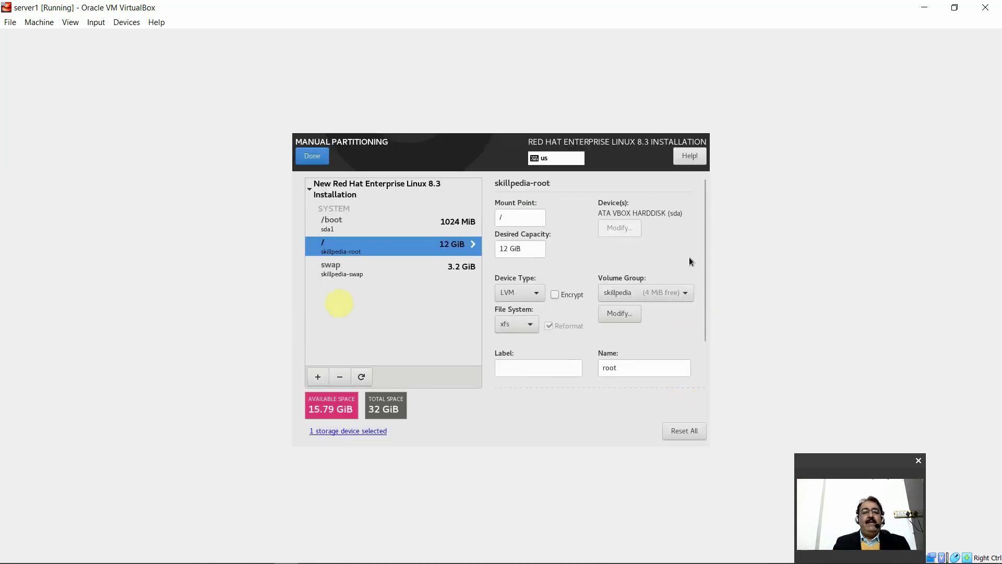
{"action": "left_click", "coordinate": [318, 377]}
- Add a /home mount point with 2G desired capacity, leaving 13.79 GiB available
{"action": "left_click", "coordinate": [575, 287]}
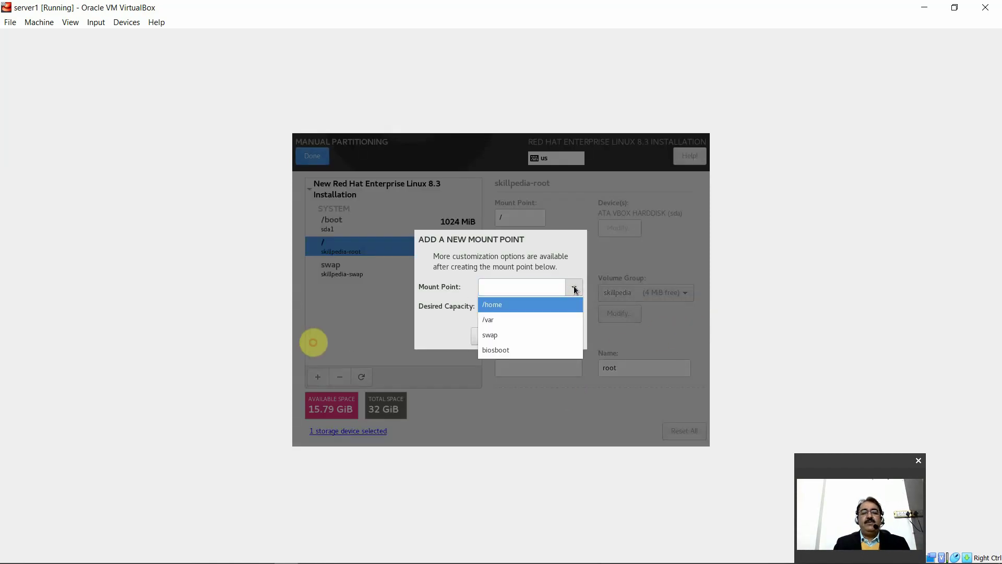
{"action": "left_click", "coordinate": [527, 309]}
{"action": "left_click", "coordinate": [526, 304]}
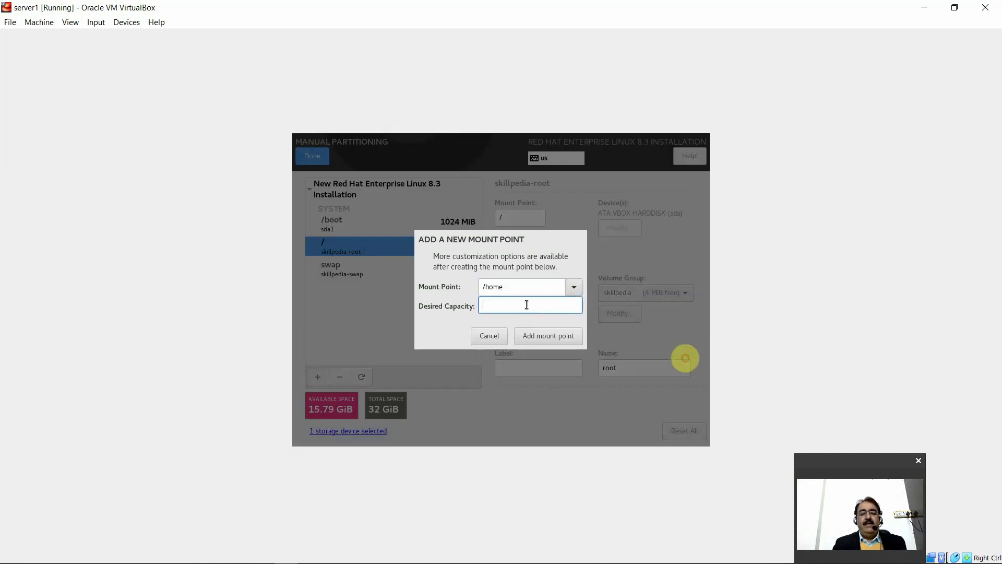
{"action": "type", "text": "2G"}
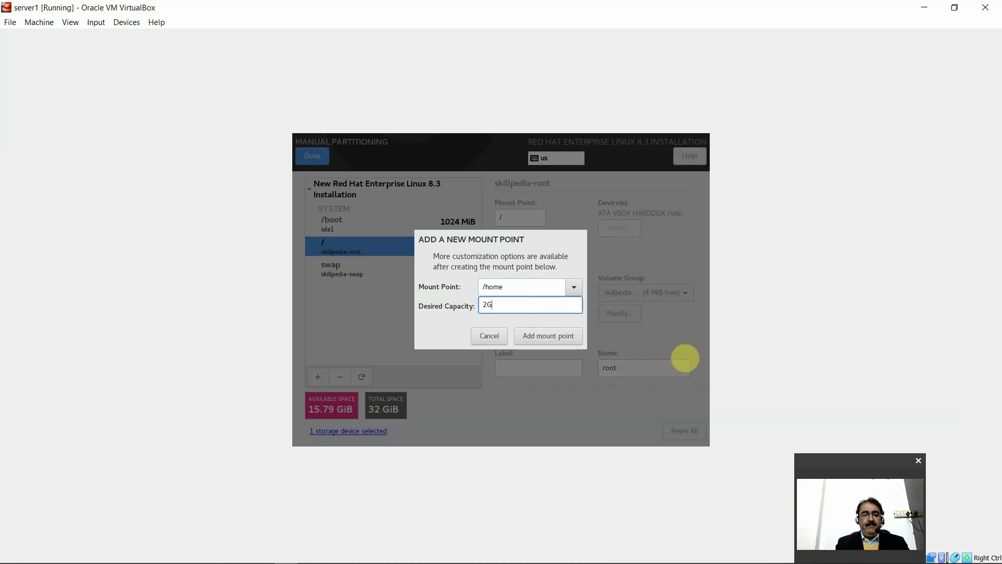
{"action": "left_click", "coordinate": [553, 330]}
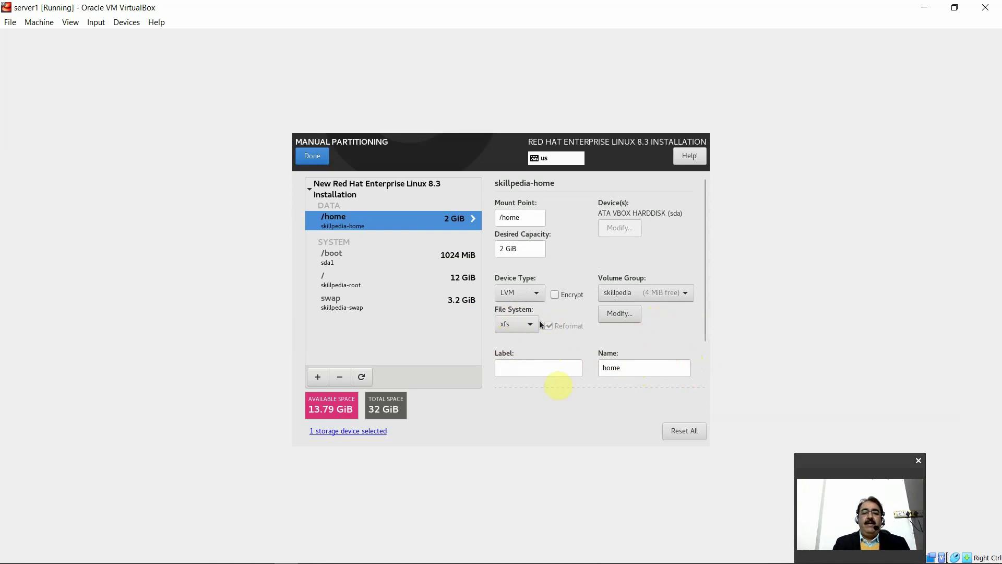
- Move /home into a newly created volume group named skillpediahome and save
{"action": "left_click", "coordinate": [634, 290]}
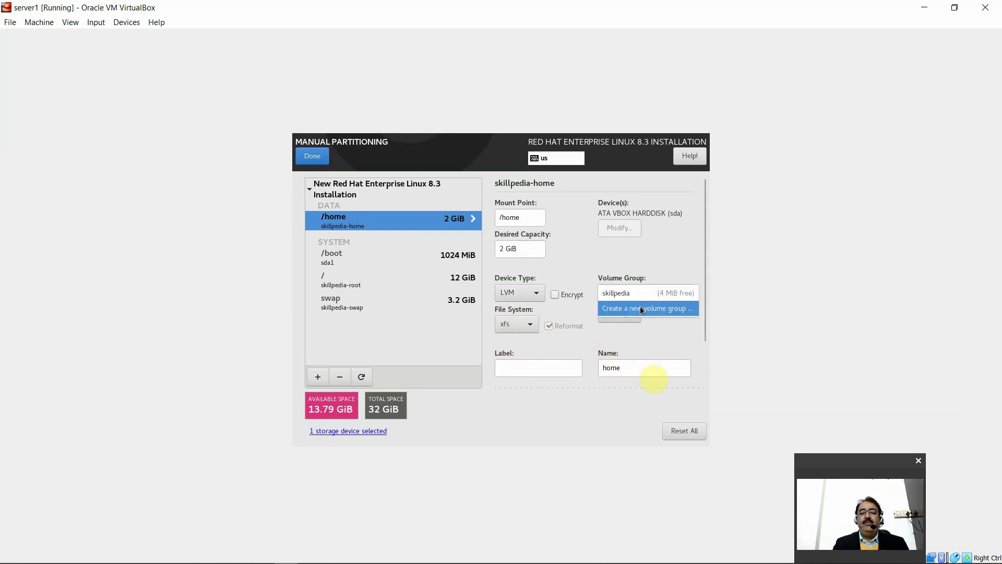
{"action": "left_click", "coordinate": [640, 308]}
{"action": "left_click", "coordinate": [640, 308]}
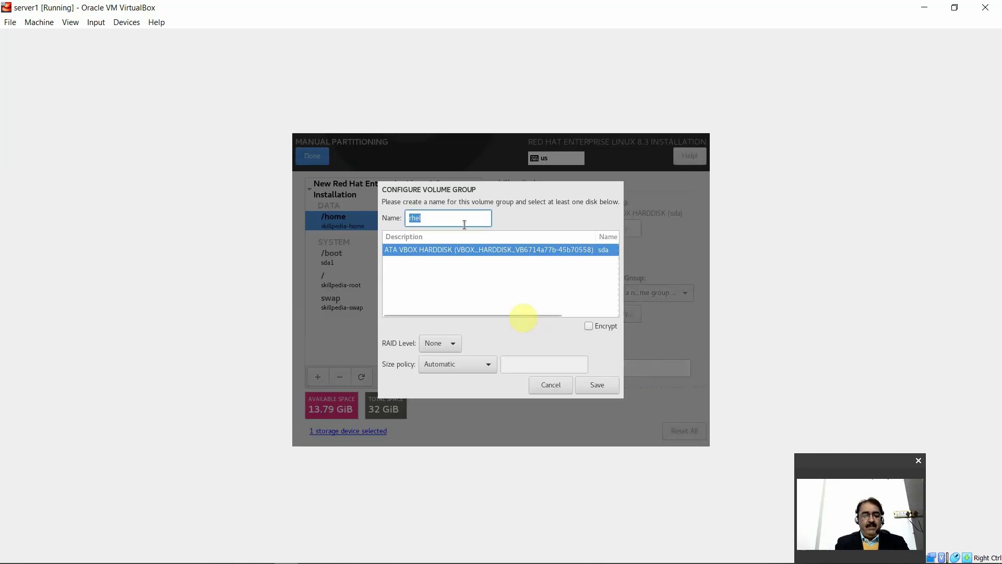
{"action": "type", "text": "skill"}
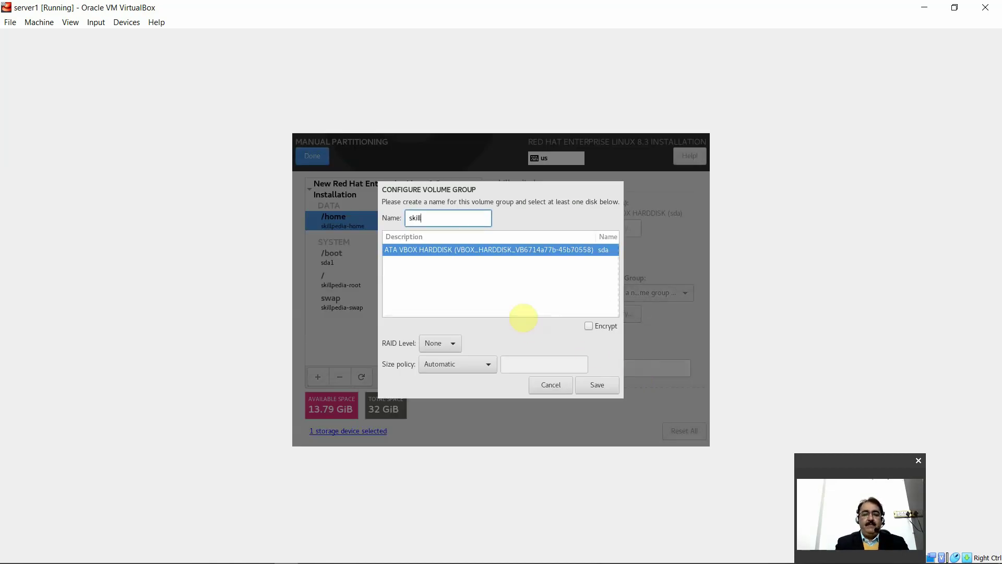
{"action": "type", "text": "pedia"}
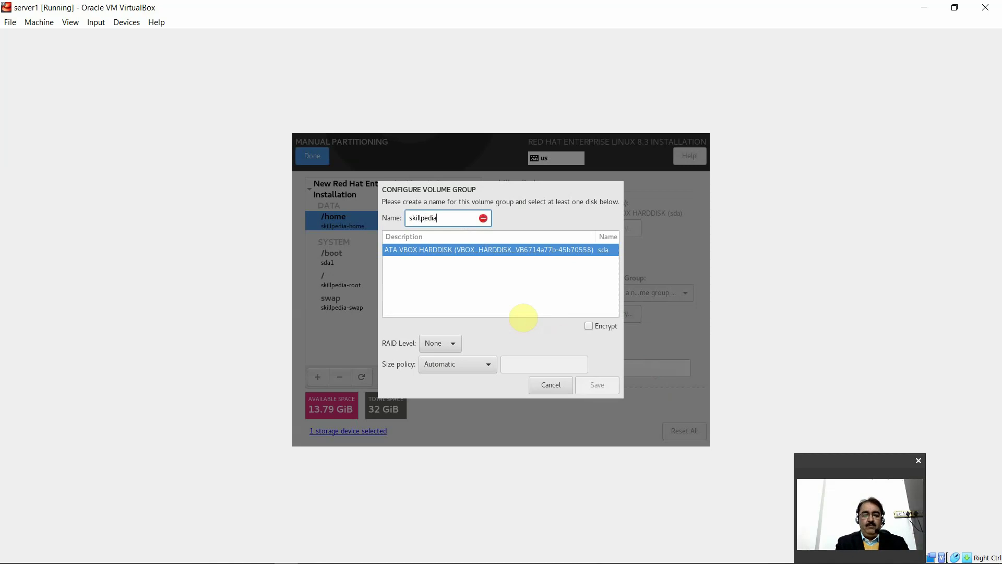
{"action": "type", "text": "home"}
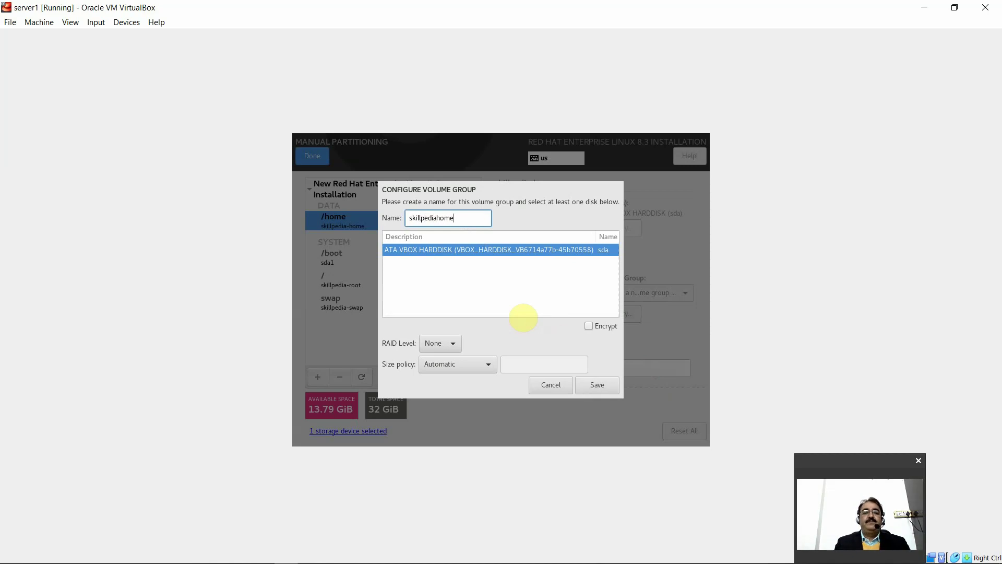
{"action": "left_click", "coordinate": [595, 386]}
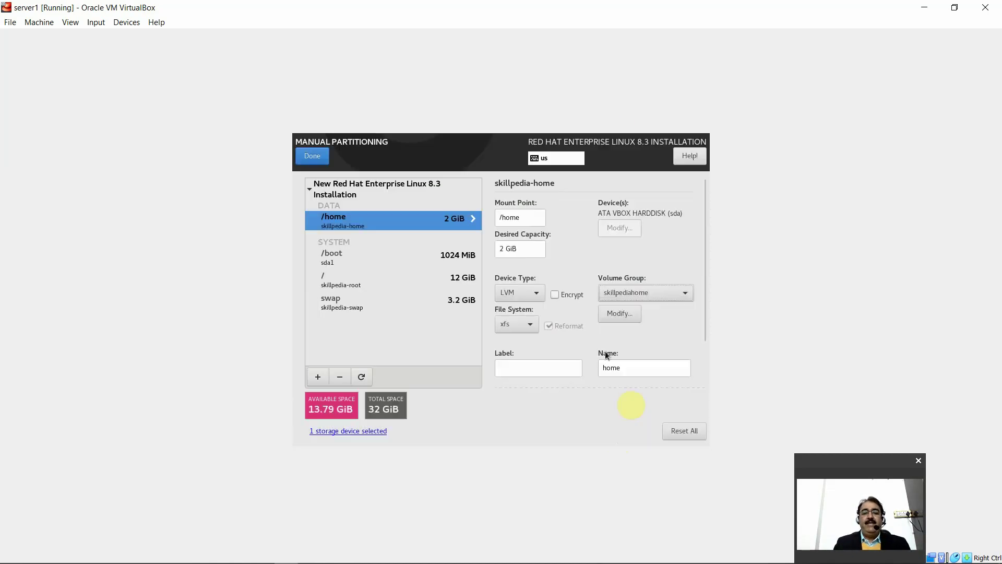
{"action": "left_click", "coordinate": [323, 282]}
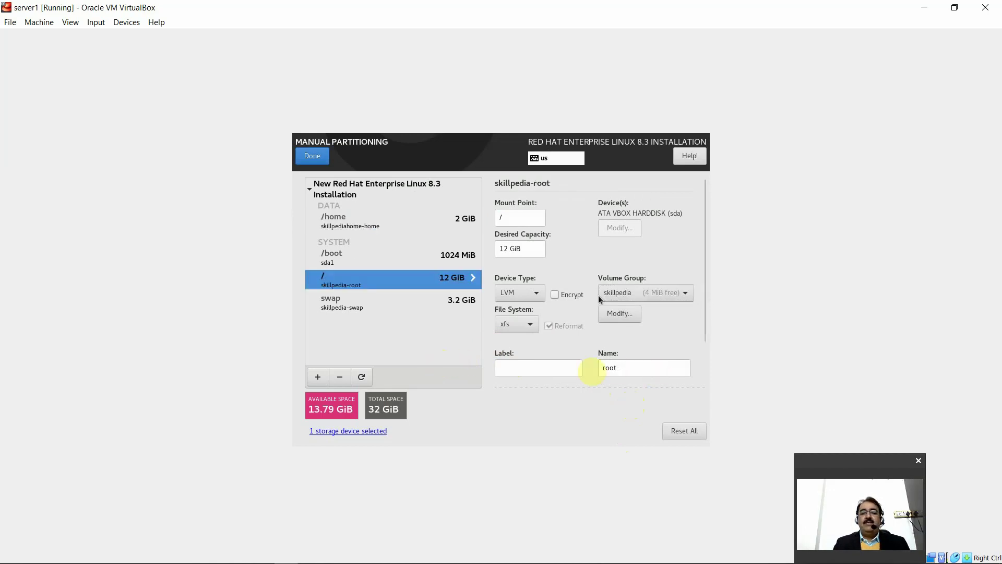
{"action": "left_click", "coordinate": [330, 224]}
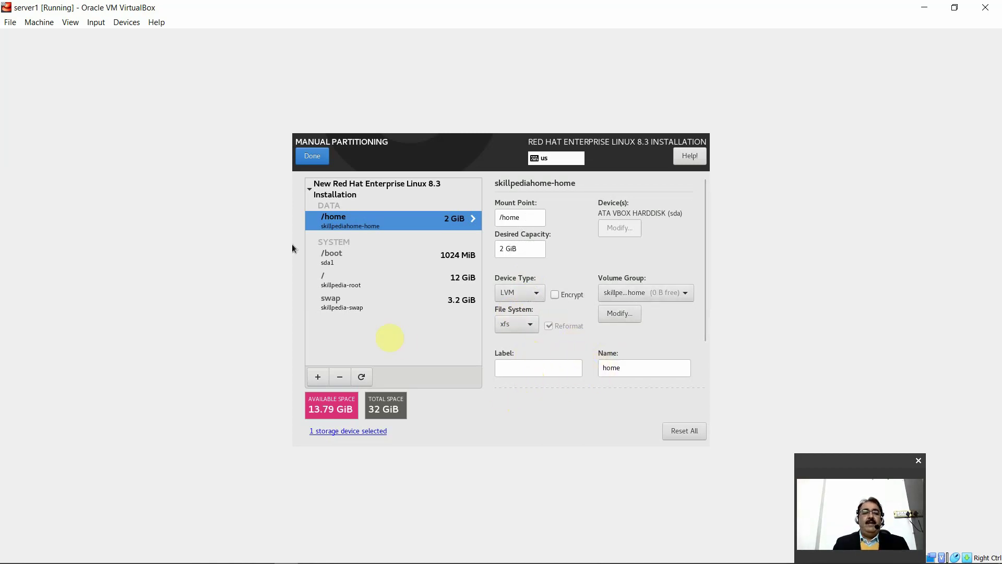
{"action": "left_click", "coordinate": [348, 284]}
{"action": "left_click", "coordinate": [518, 370]}
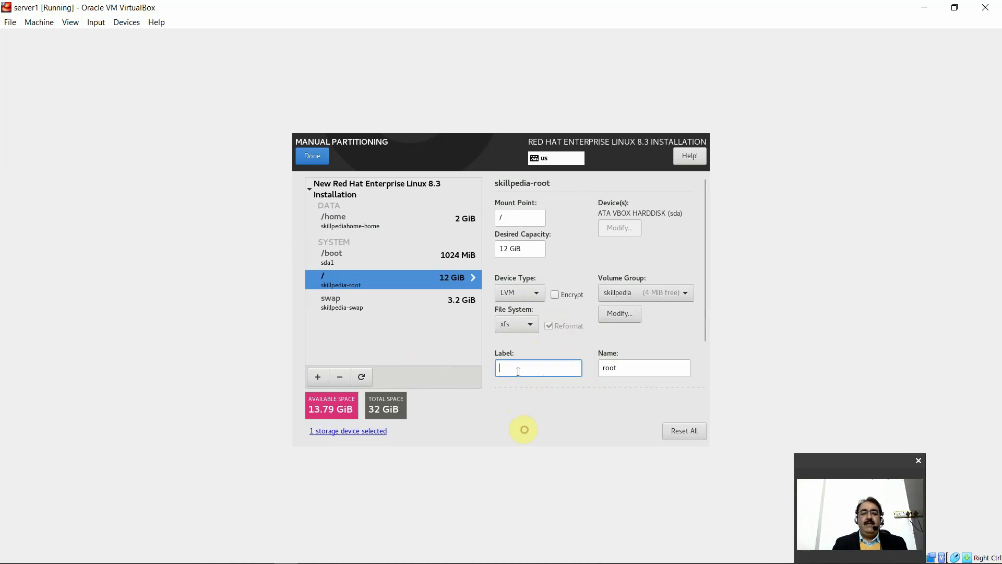
{"action": "type", "text": "root"}
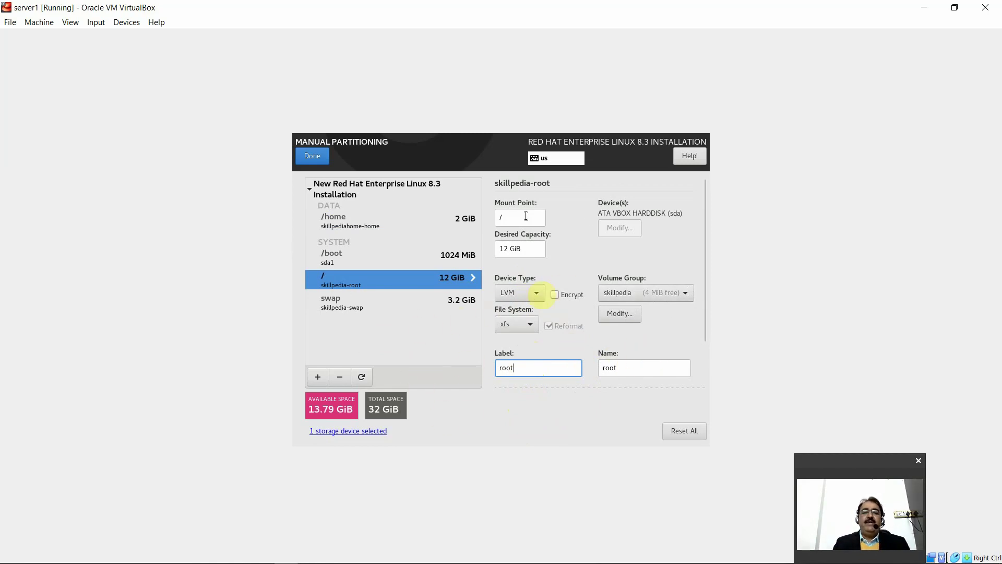
{"action": "left_click", "coordinate": [362, 376]}
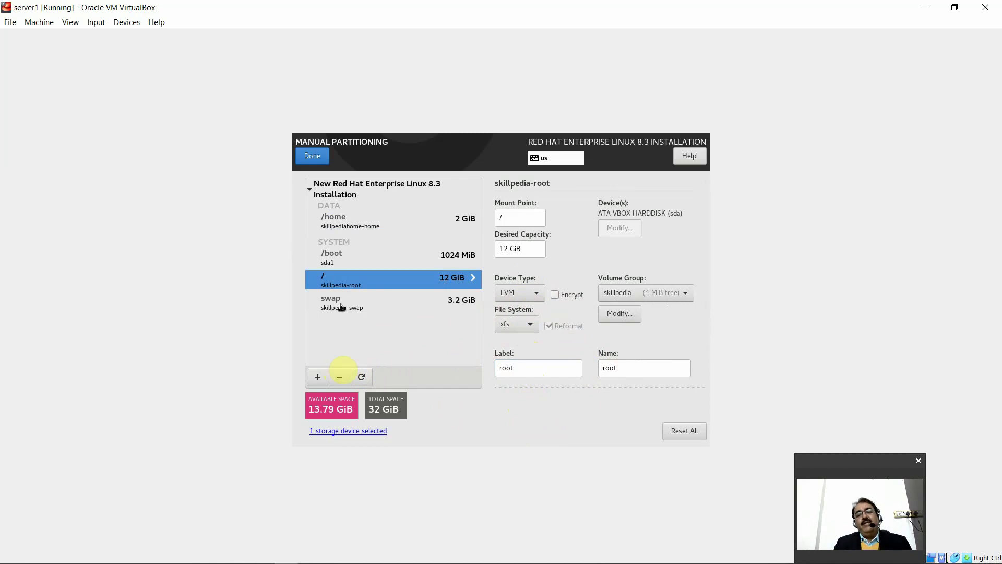
{"action": "left_click", "coordinate": [329, 255]}
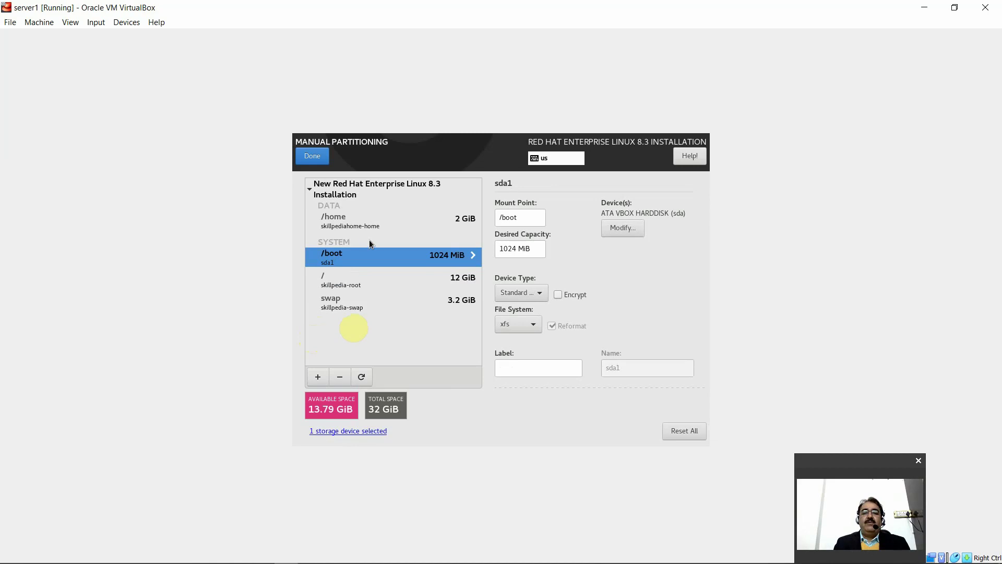
{"action": "left_click", "coordinate": [352, 221]}
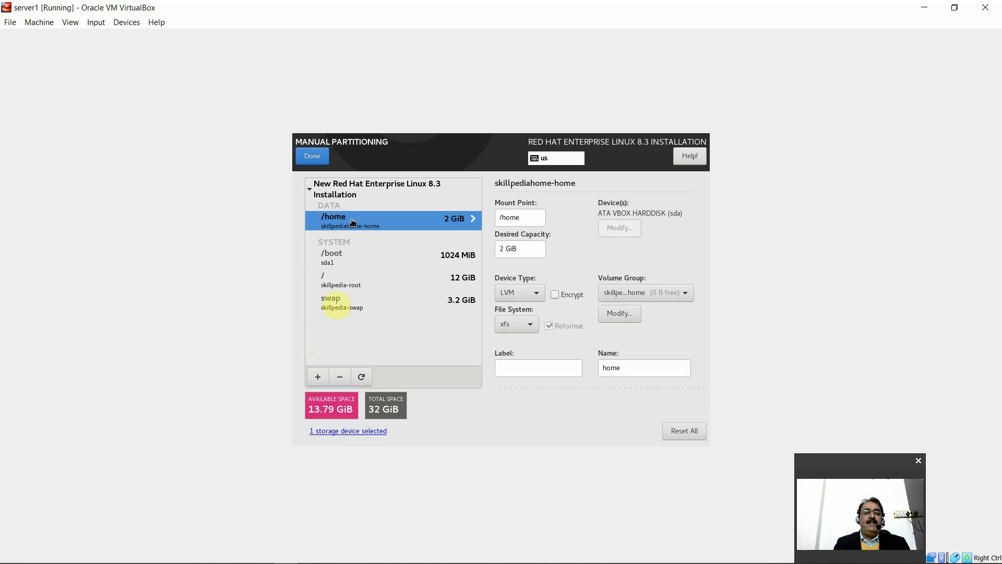
{"action": "left_click", "coordinate": [370, 254]}
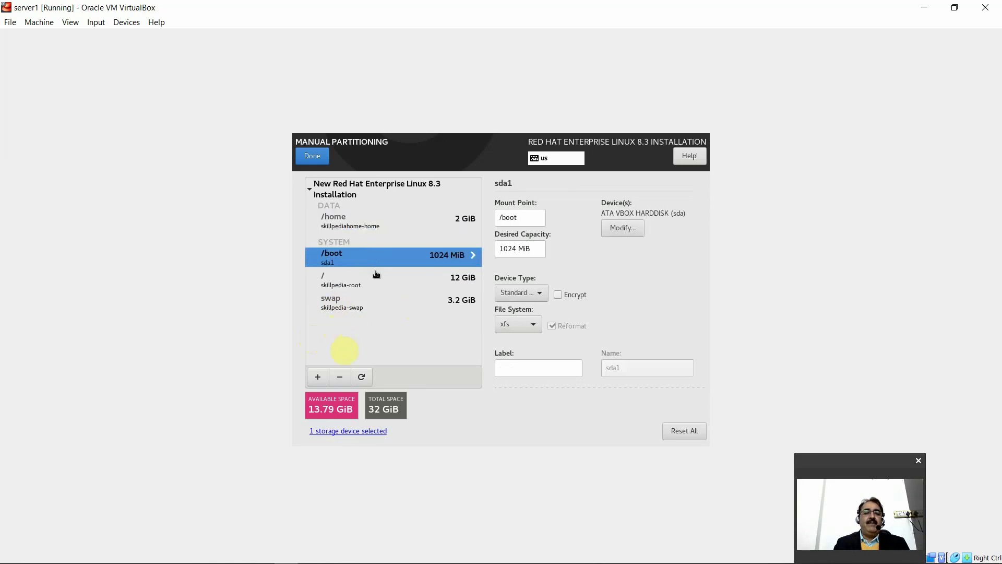
{"action": "left_click", "coordinate": [355, 282]}
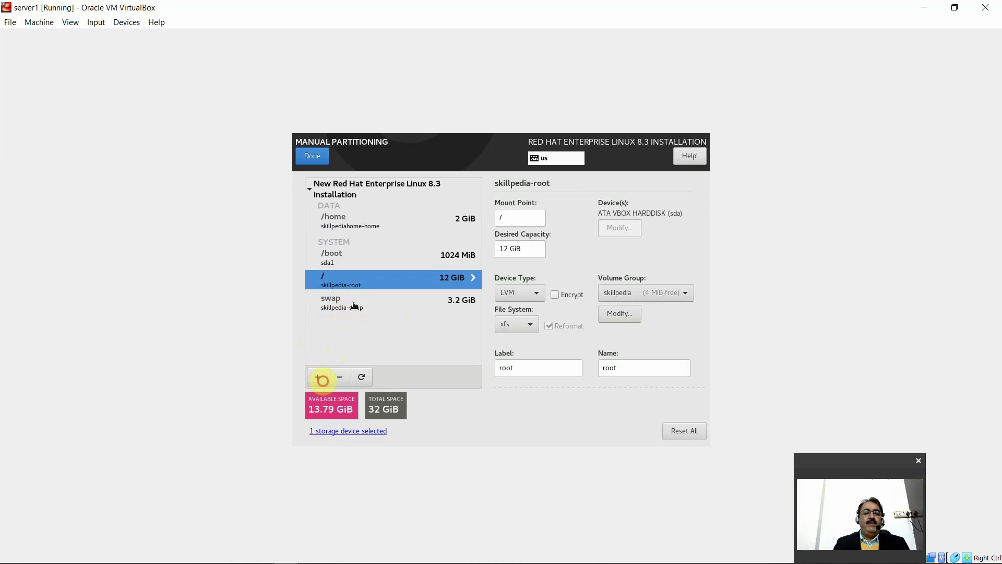
{"action": "left_click", "coordinate": [354, 305]}
{"action": "left_click", "coordinate": [340, 218]}
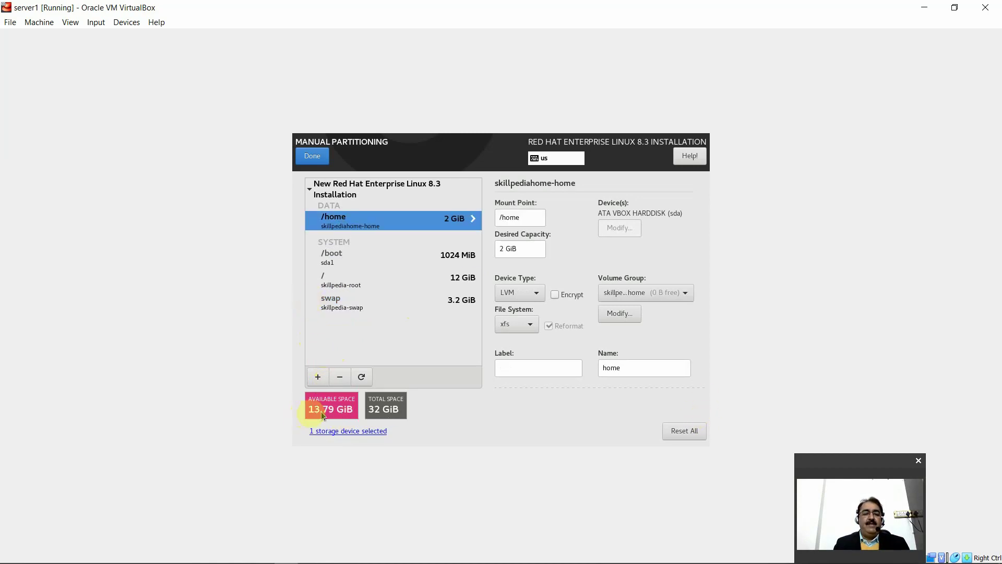
- Add a /var mount point (skillpedia-var, LVM xfs) so 7.79 GiB remains free
{"action": "left_click", "coordinate": [318, 377]}
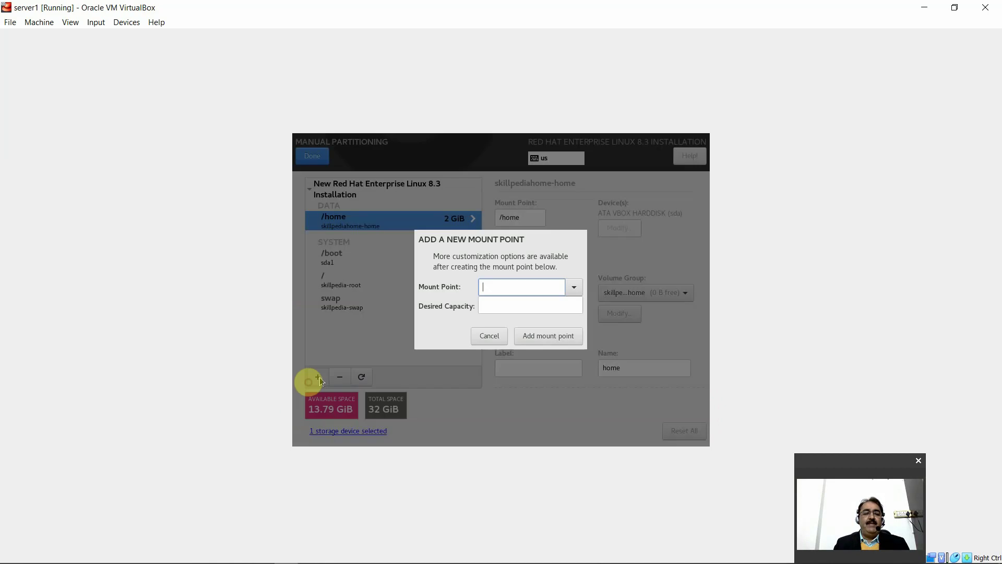
{"action": "left_click", "coordinate": [574, 287]}
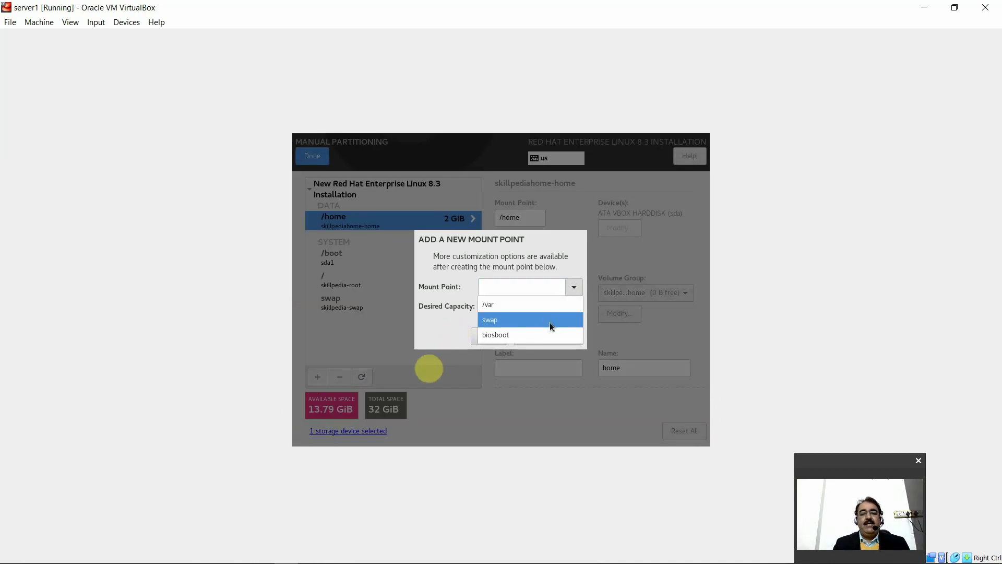
{"action": "left_click", "coordinate": [542, 287]}
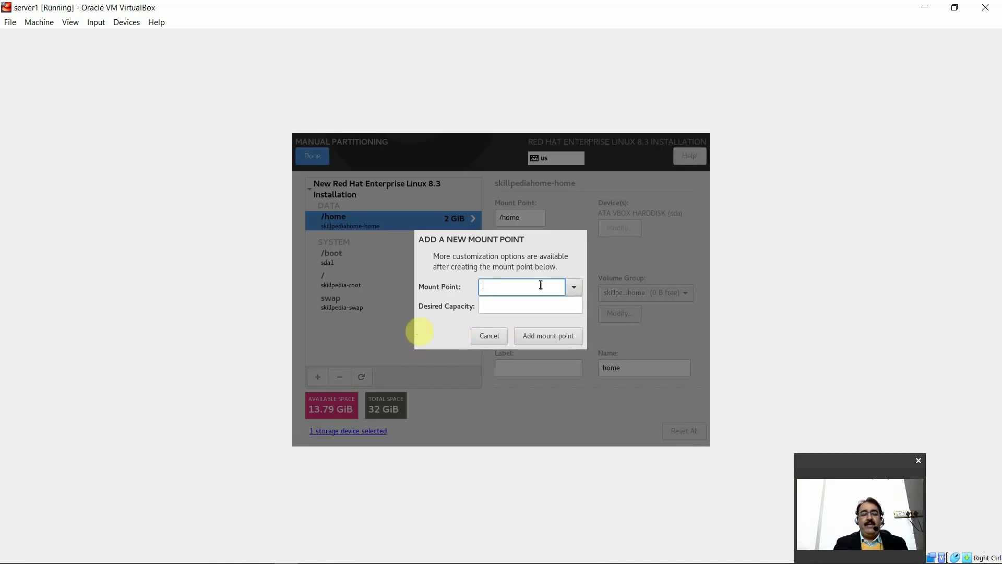
{"action": "type", "text": "/"}
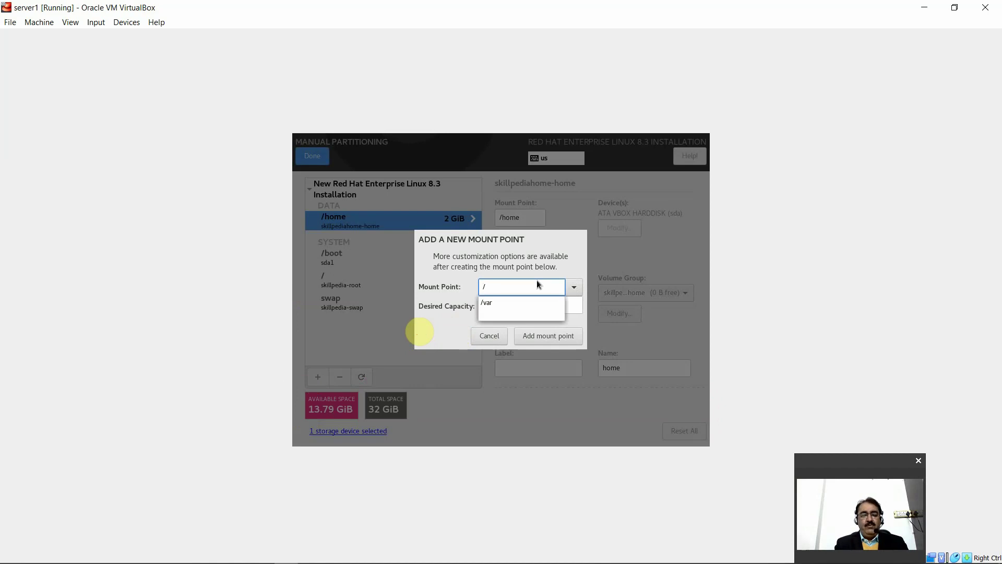
{"action": "type", "text": "var"}
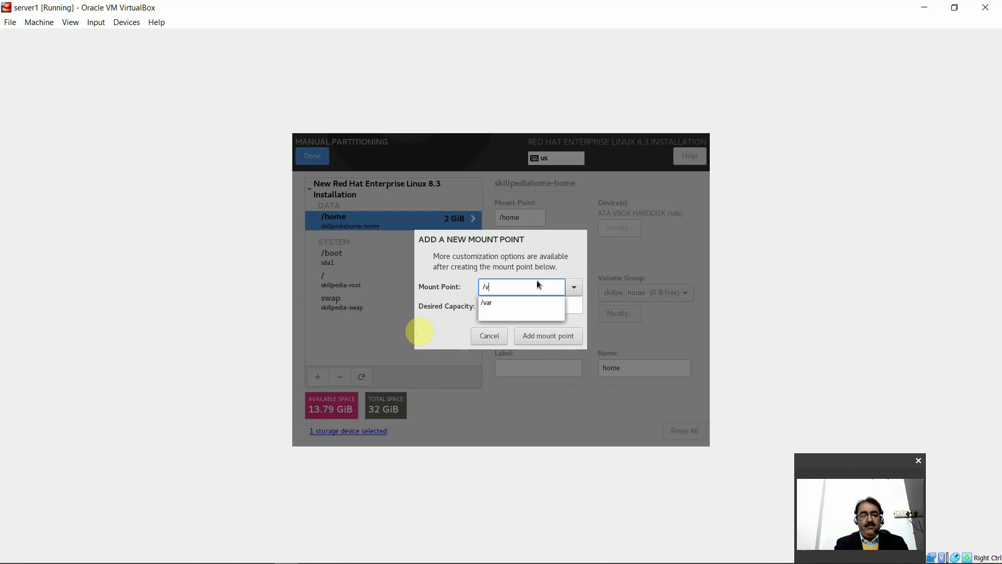
{"action": "left_click", "coordinate": [556, 307]}
{"action": "type", "text": "5"}
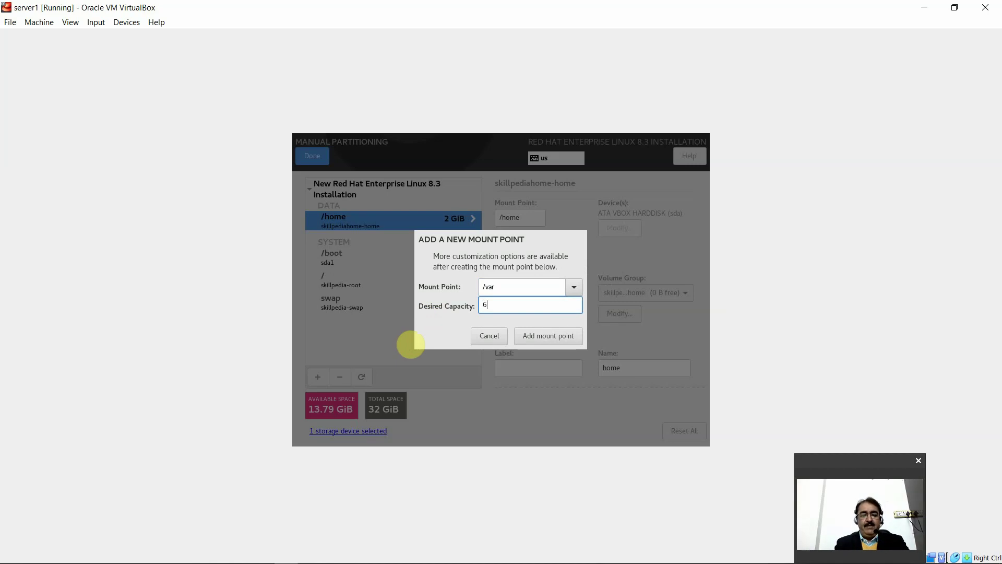
{"action": "type", "text": "G"}
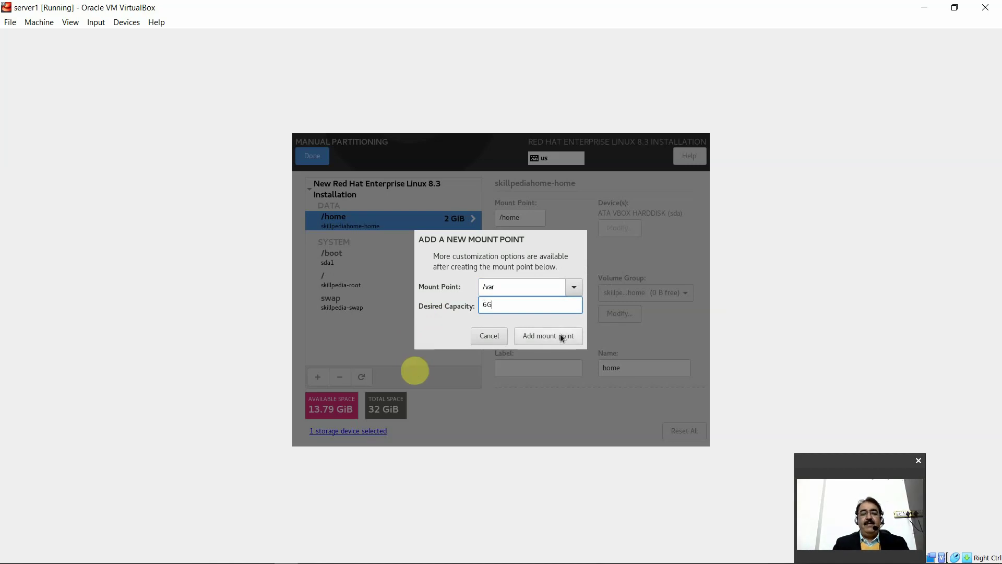
{"action": "left_click", "coordinate": [560, 334]}
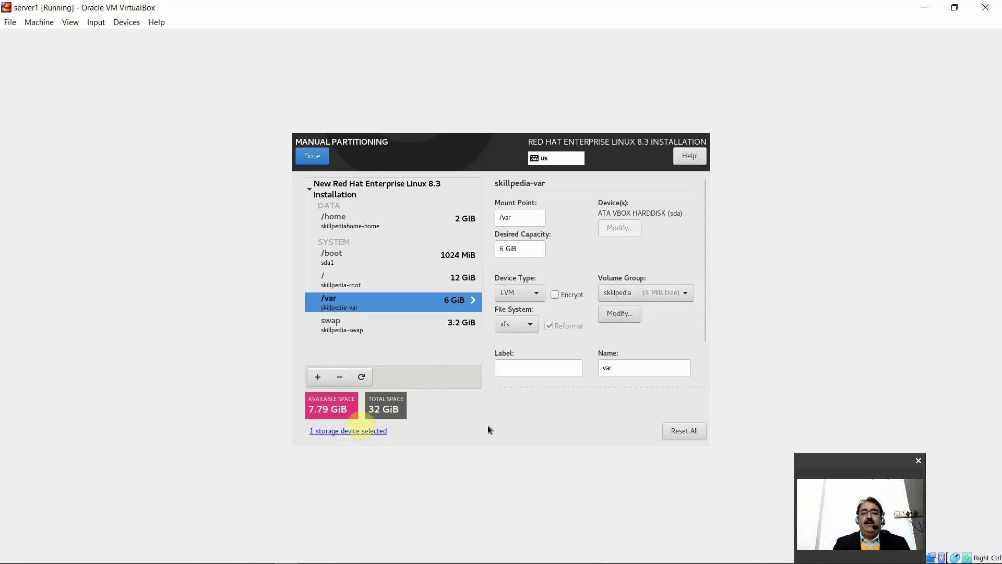
- Add /opt with an empty capacity to use the remaining 7.79 GiB, then finish partitioning
{"action": "left_click", "coordinate": [318, 378]}
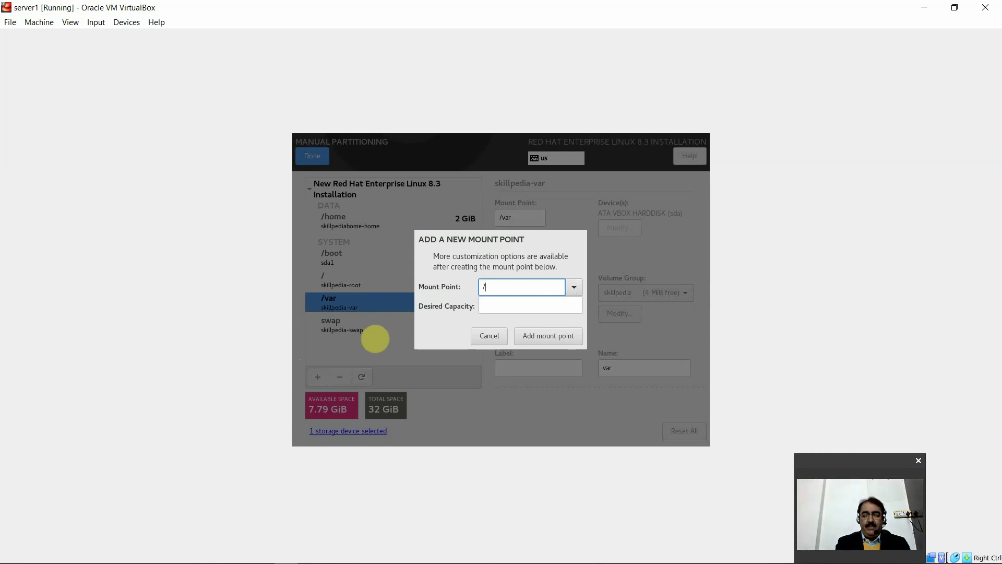
{"action": "left_click", "coordinate": [495, 306]}
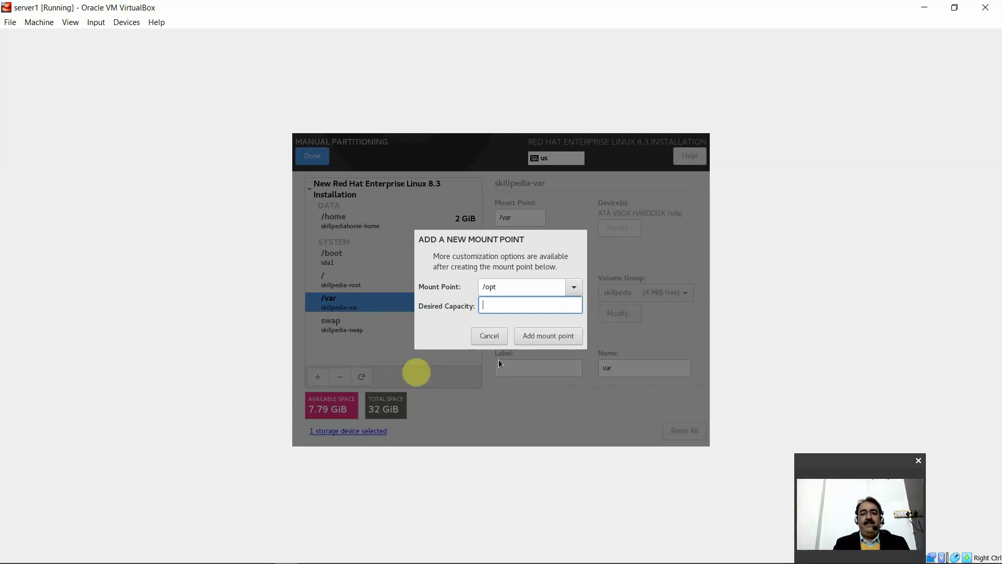
{"action": "left_click", "coordinate": [537, 336]}
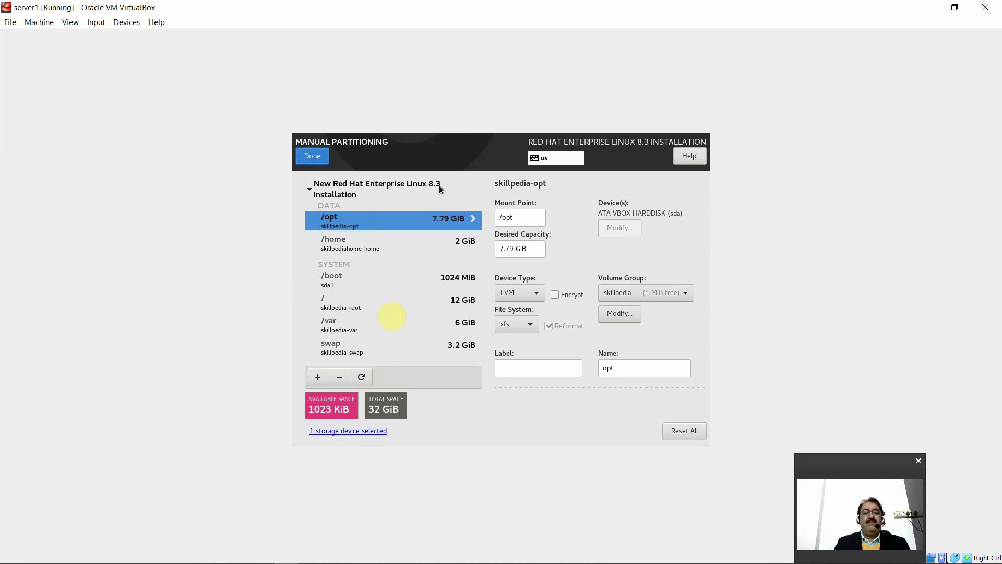
{"action": "key", "text": "alt+d"}
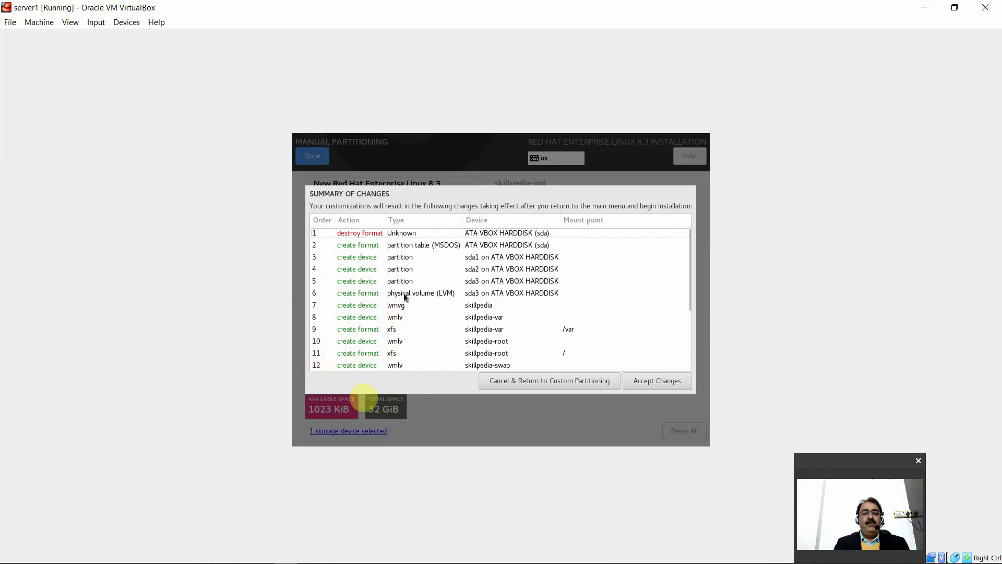
- Accept the partitioning changes and review kdump, leaving it enabled
{"action": "scroll", "coordinate": [689, 313], "scroll_direction": "down", "scroll_amount": 4}
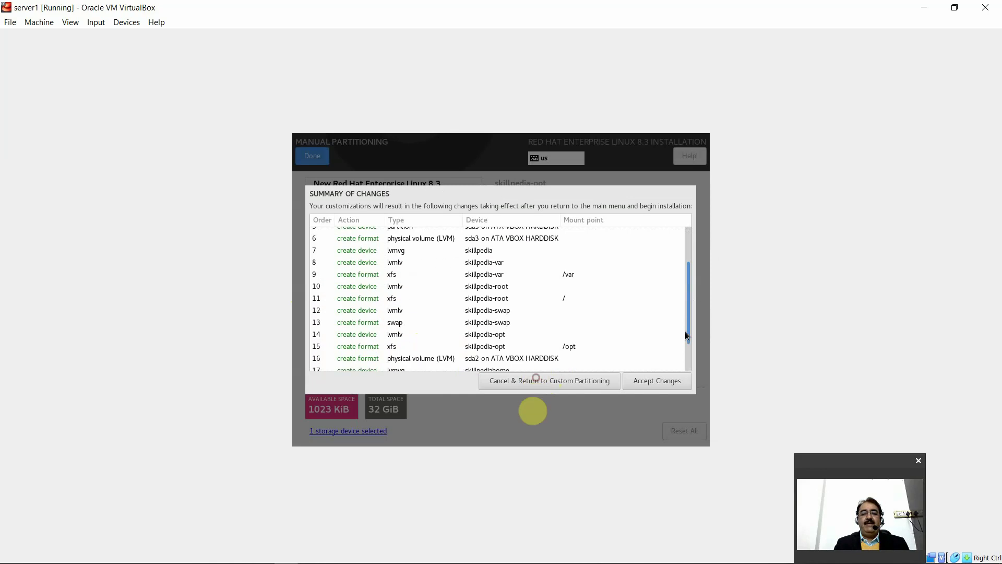
{"action": "left_click", "coordinate": [678, 382]}
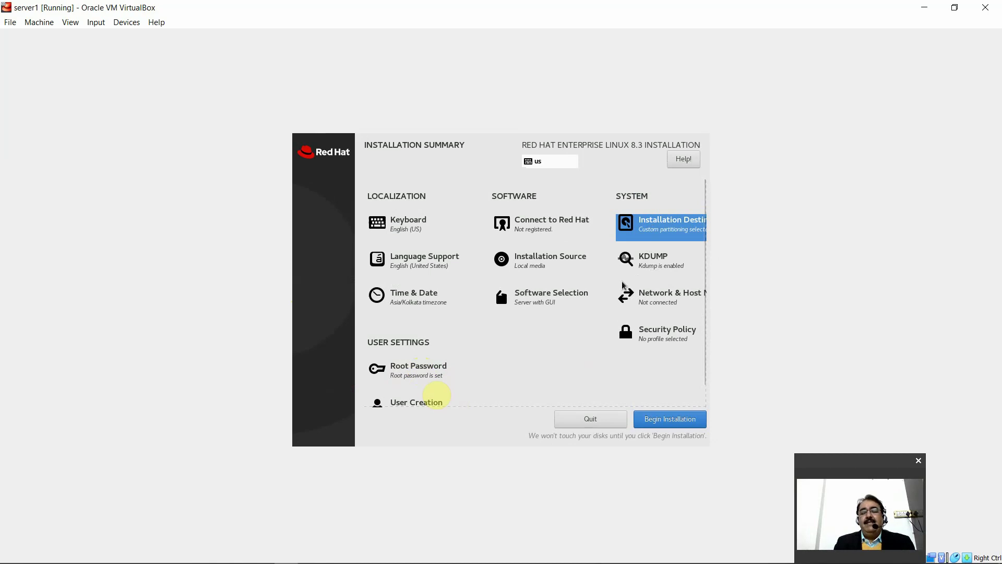
{"action": "left_click", "coordinate": [651, 270]}
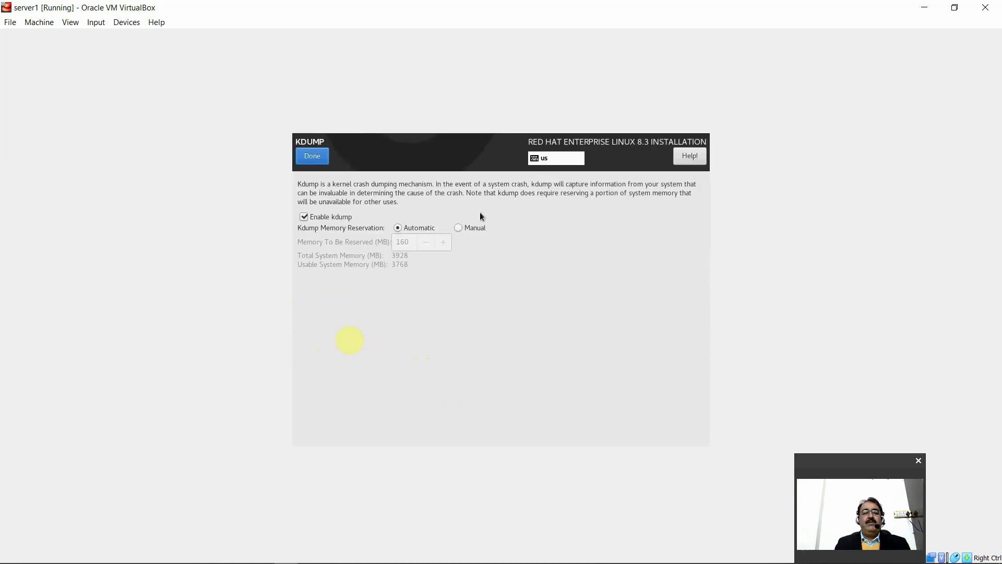
{"action": "left_click", "coordinate": [313, 159]}
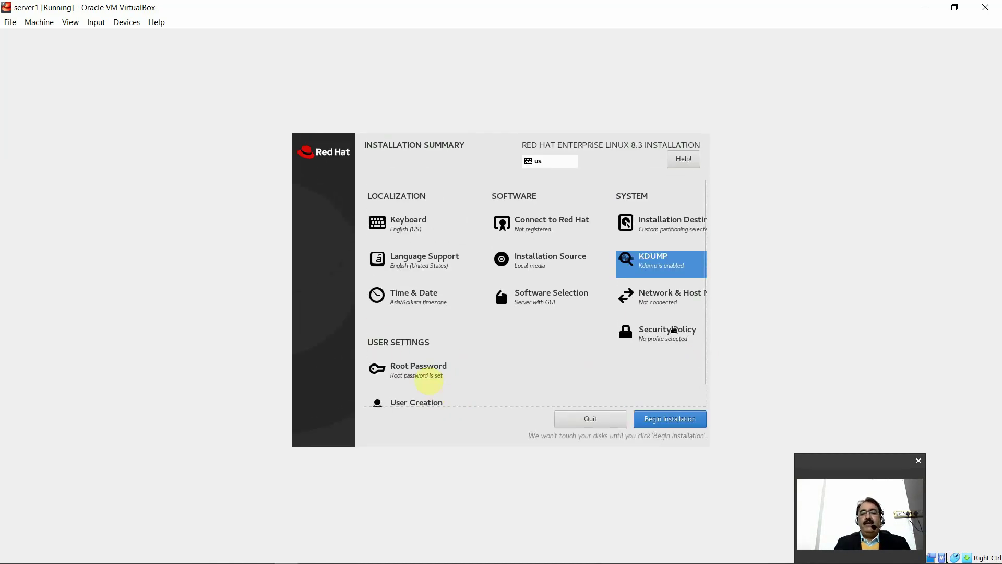
- Connect both Ethernet interfaces, enp0s3 and enp0s8, in Network & Host Name
{"action": "left_click", "coordinate": [666, 305]}
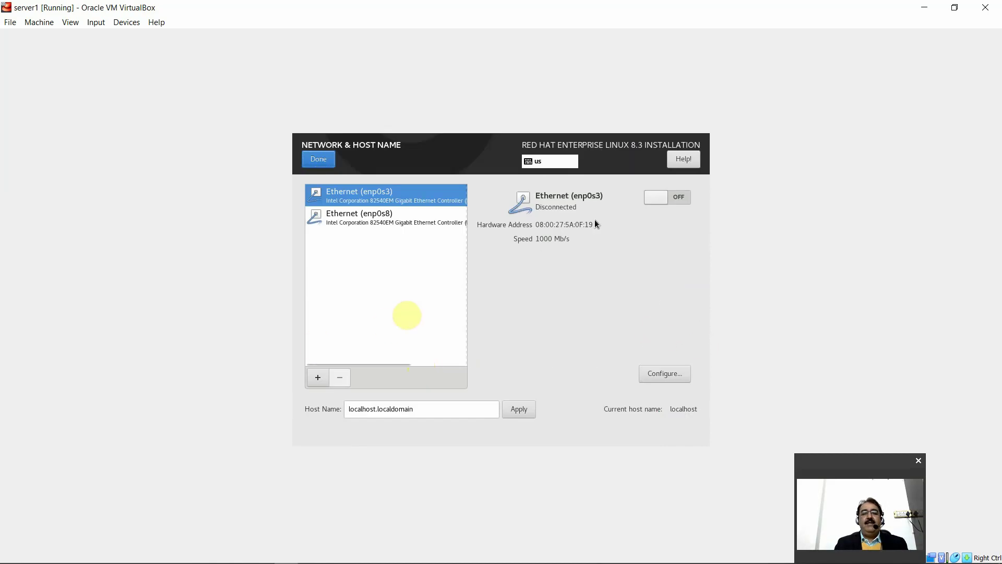
{"action": "left_click", "coordinate": [663, 198]}
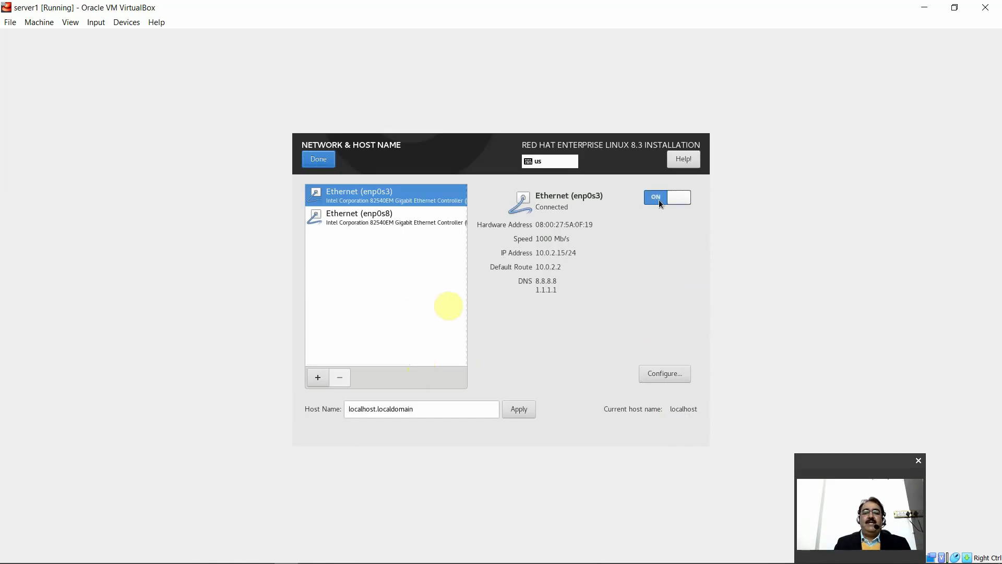
{"action": "left_click", "coordinate": [368, 221]}
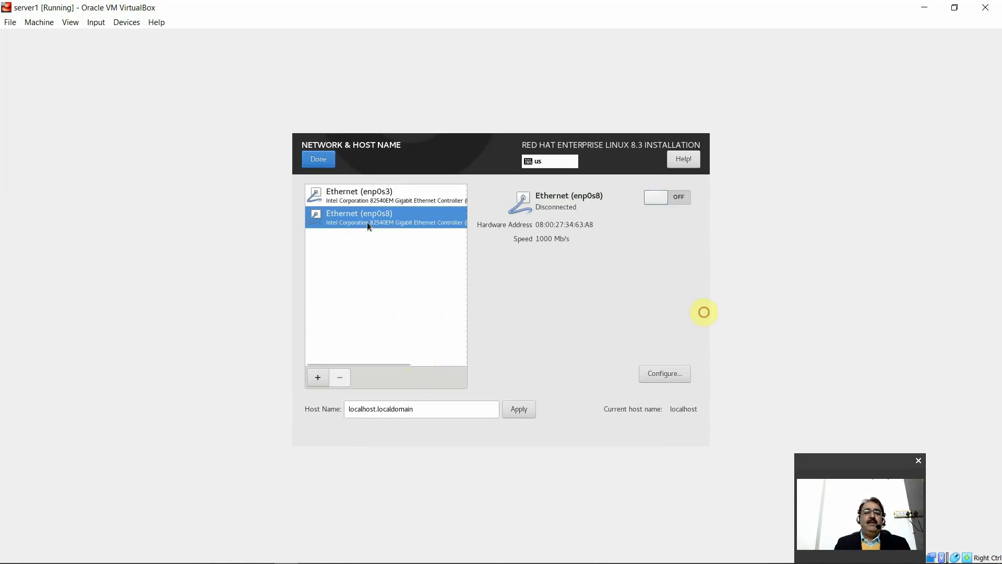
{"action": "left_click", "coordinate": [679, 197]}
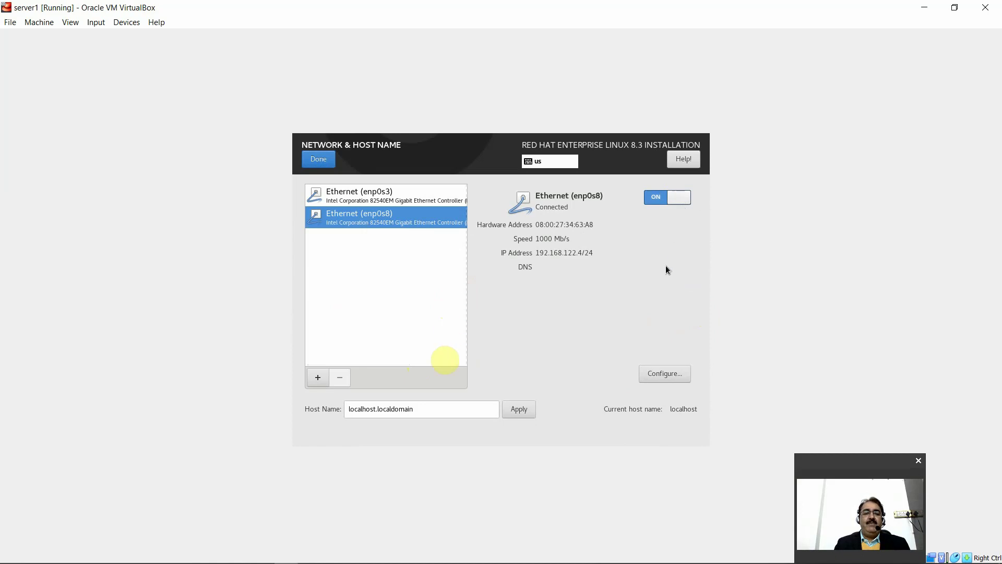
- Replace the host name with server1.example.com and select the enp0s8 connection
{"action": "left_click_drag", "start_coordinate": [425, 408], "coordinate": [293, 405]}
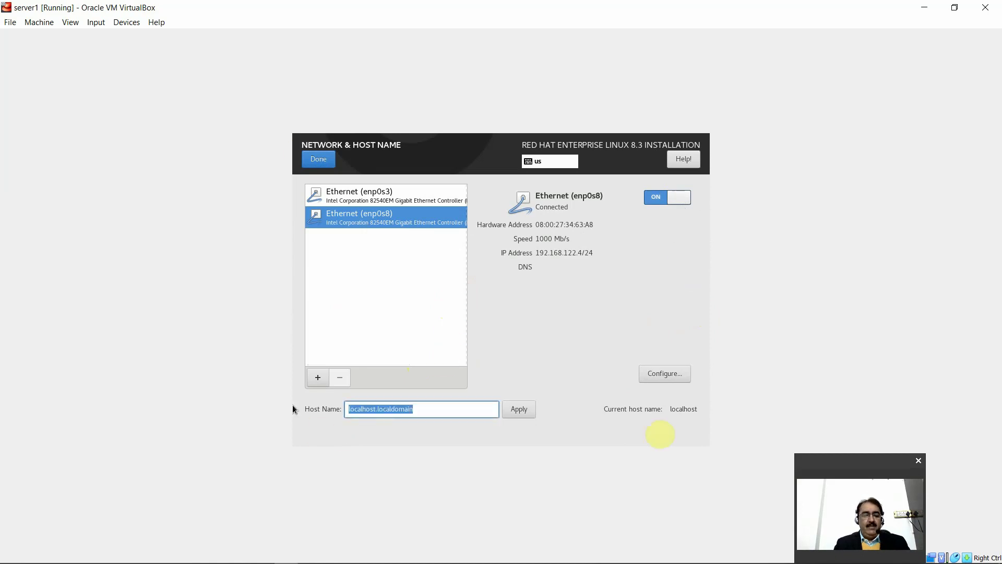
{"action": "type", "text": "server"}
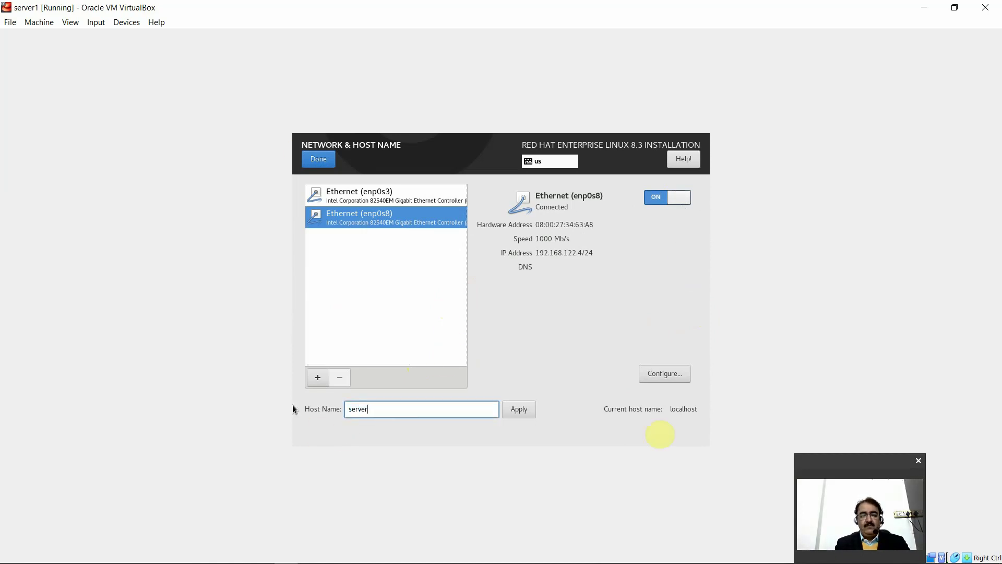
{"action": "type", "text": "1.exa"}
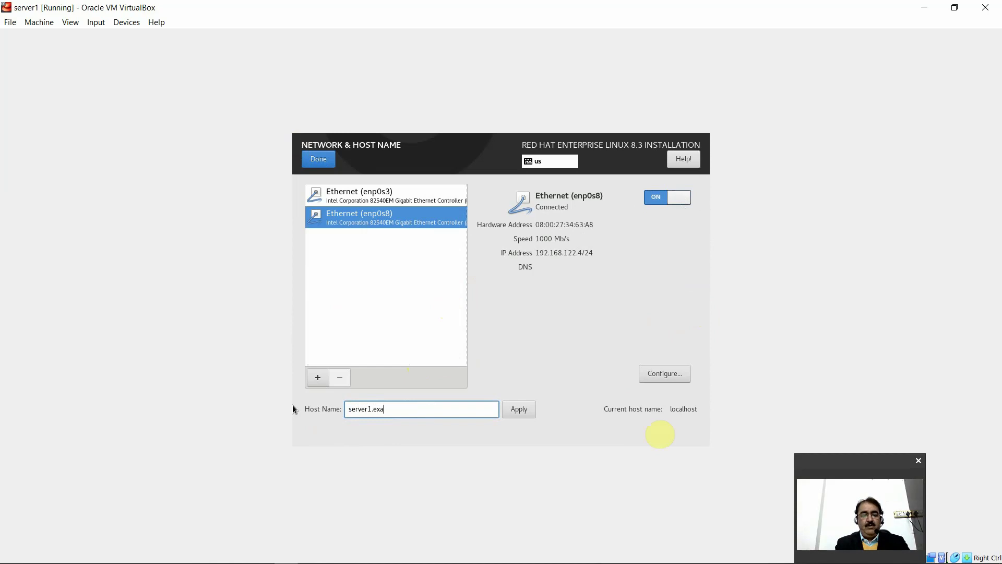
{"action": "type", "text": "mp"}
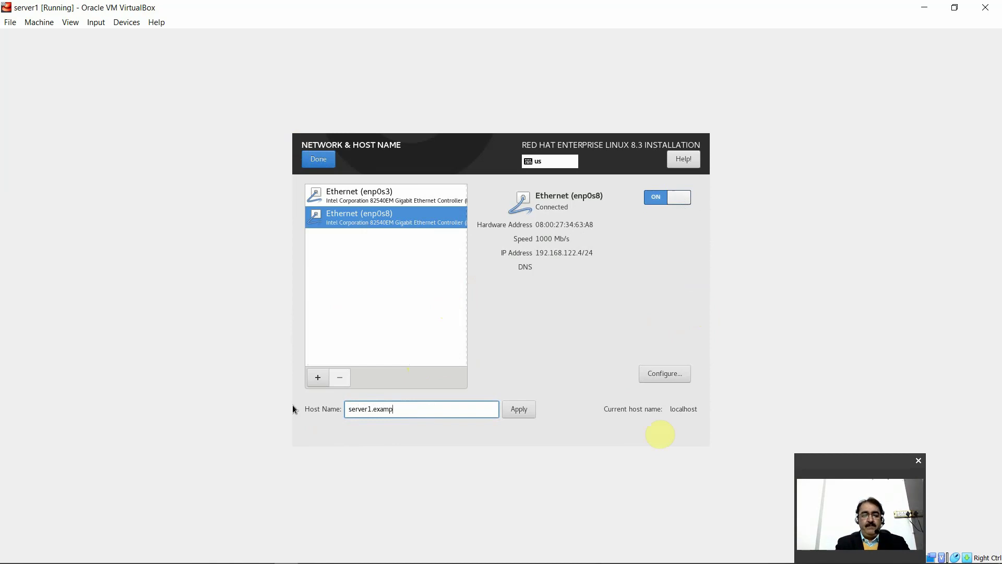
{"action": "type", "text": "le.com"}
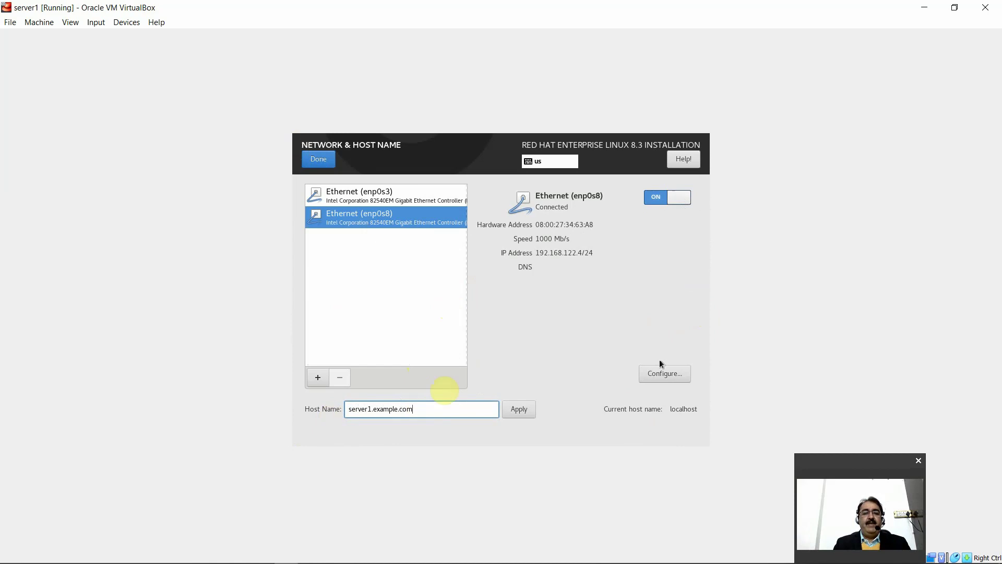
{"action": "left_click", "coordinate": [410, 220]}
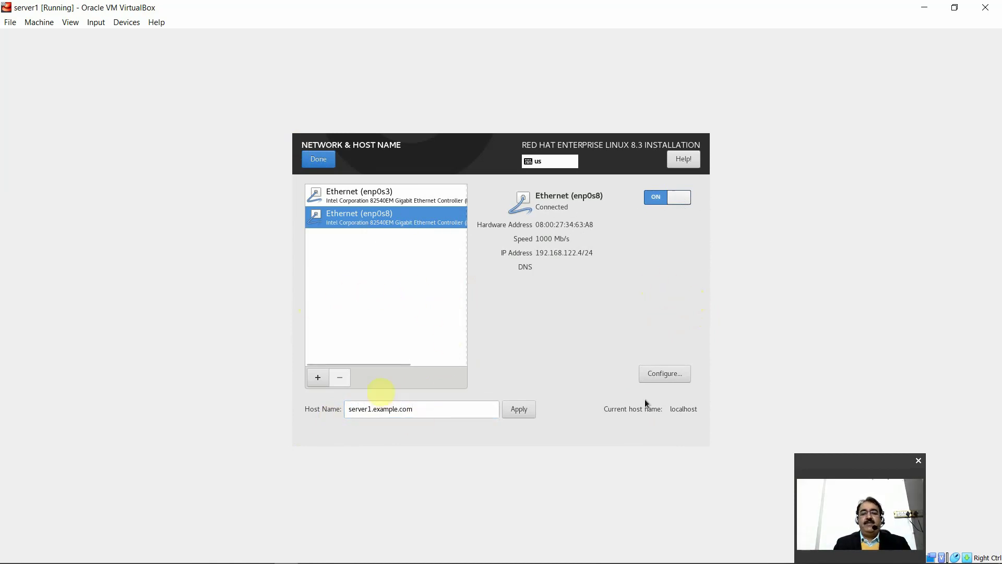
- Set enp0s8 IPv4 to Manual: 192.168.122.50, netmask 255.255.255.0, gateway 192.168.122.1
{"action": "left_click", "coordinate": [656, 373]}
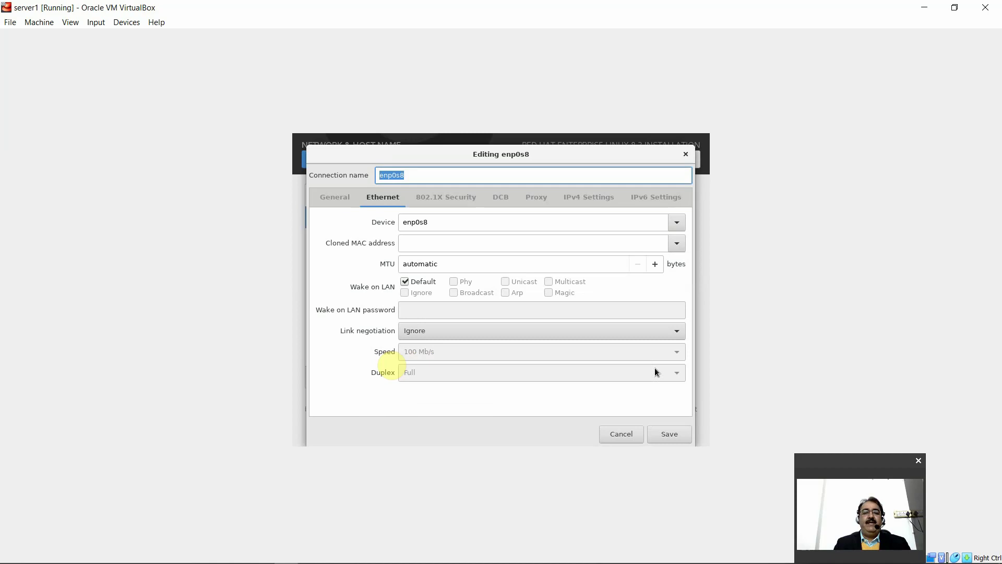
{"action": "left_click", "coordinate": [596, 197]}
{"action": "left_click", "coordinate": [430, 224]}
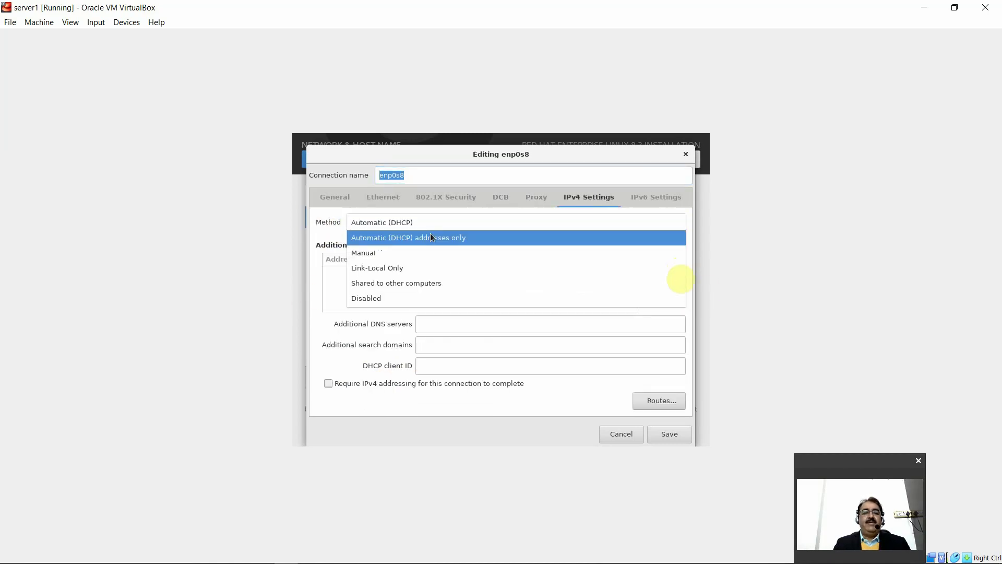
{"action": "left_click", "coordinate": [429, 253]}
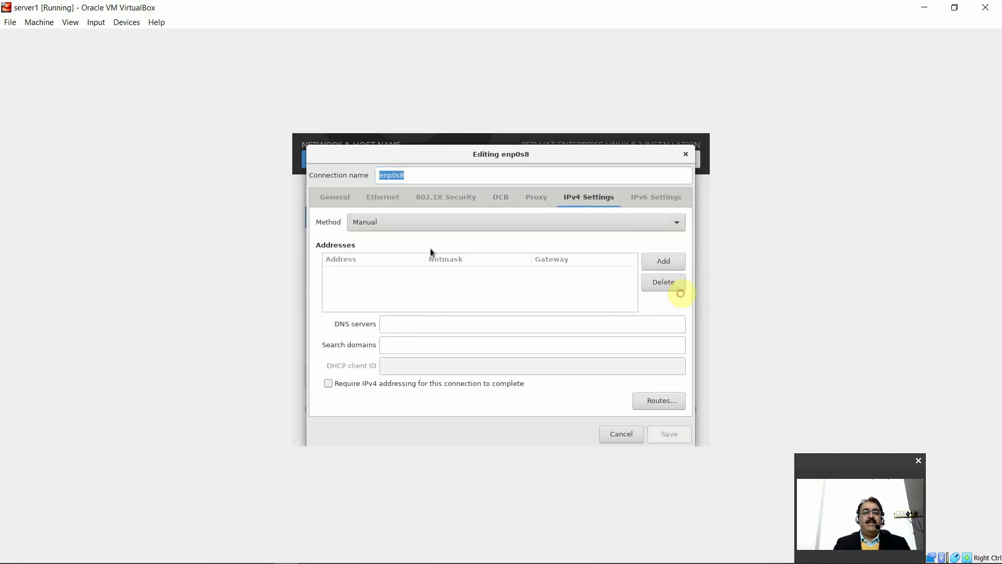
{"action": "left_click", "coordinate": [662, 261]}
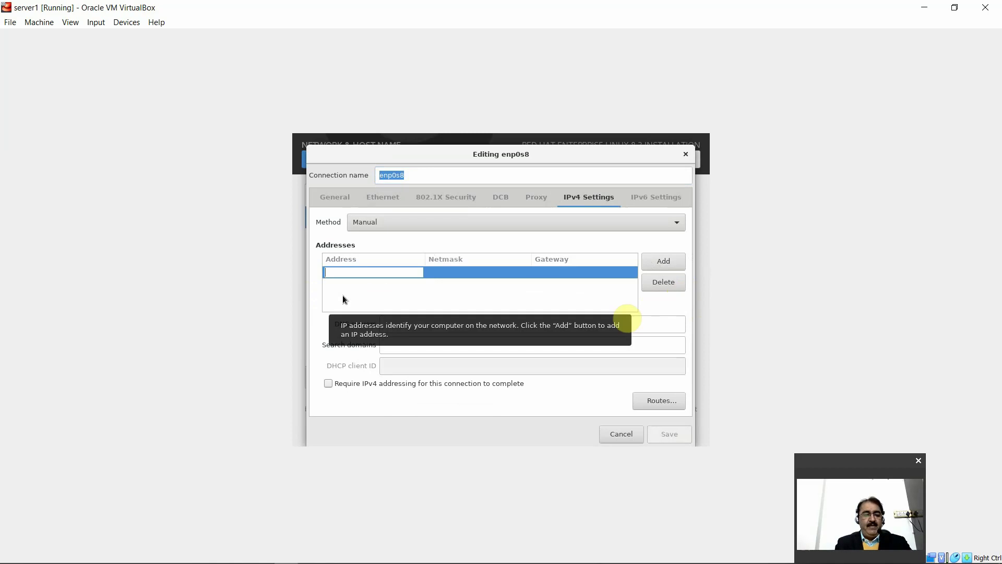
{"action": "type", "text": "192.168."}
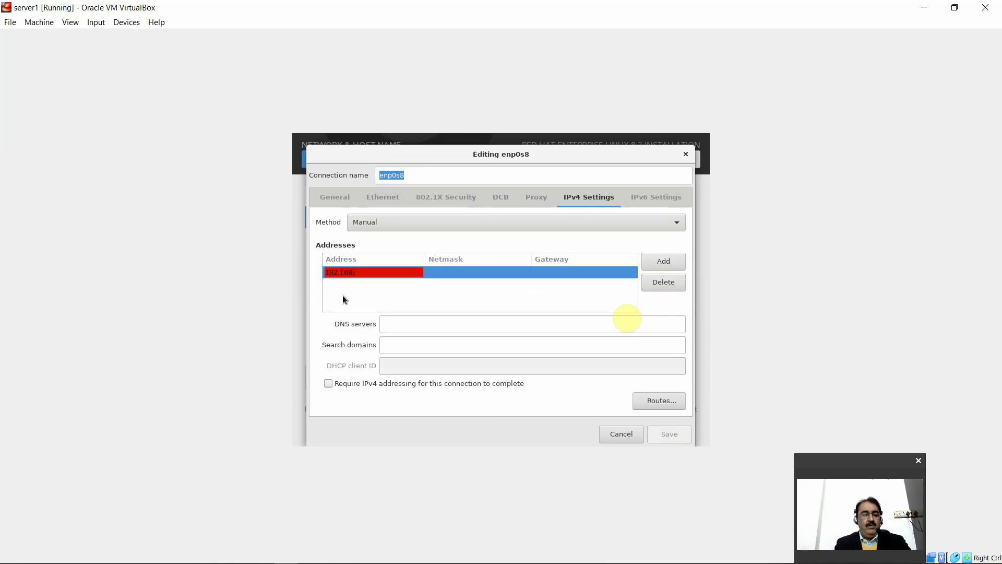
{"action": "type", "text": "122.50"}
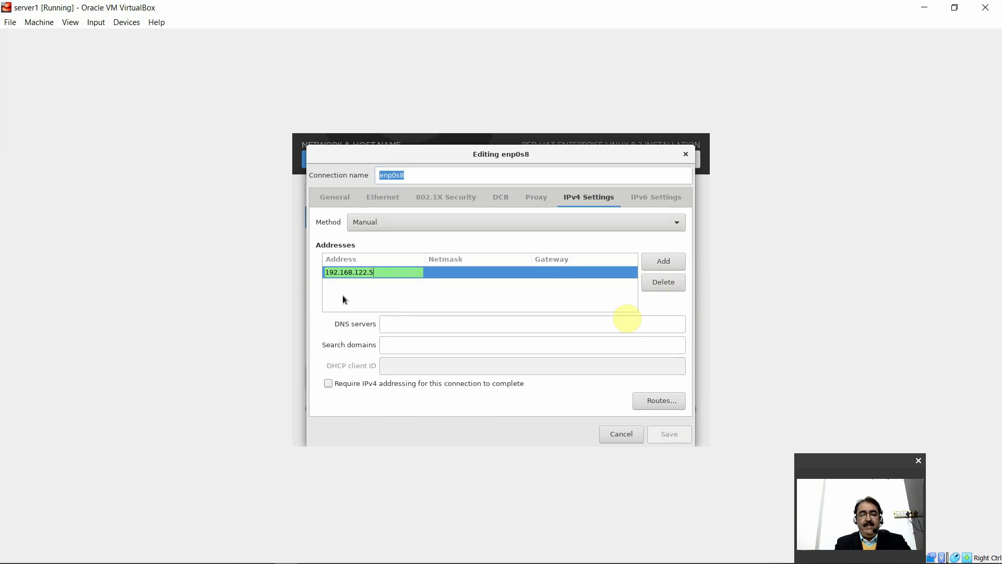
{"action": "left_click", "coordinate": [475, 272]}
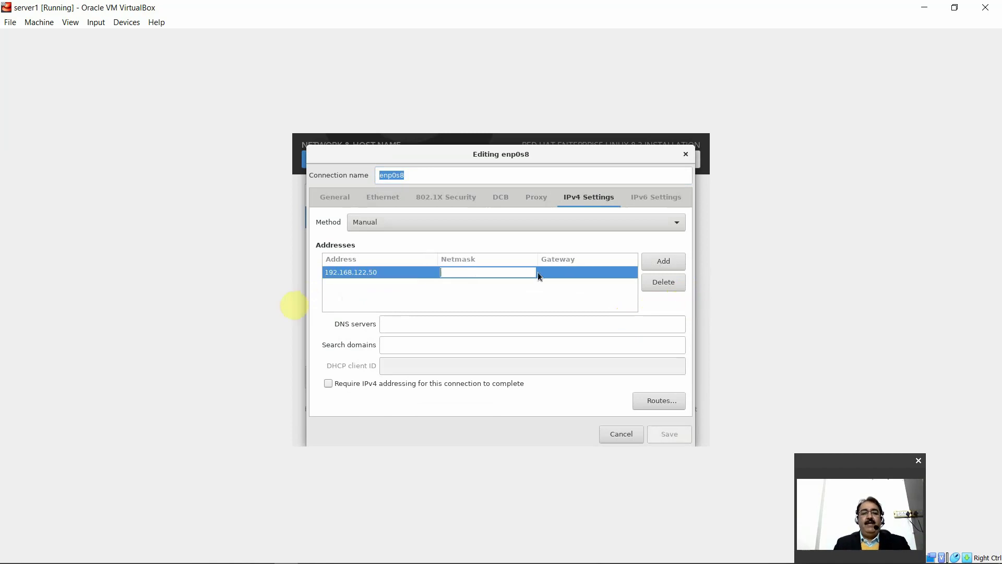
{"action": "type", "text": "255.255.2"}
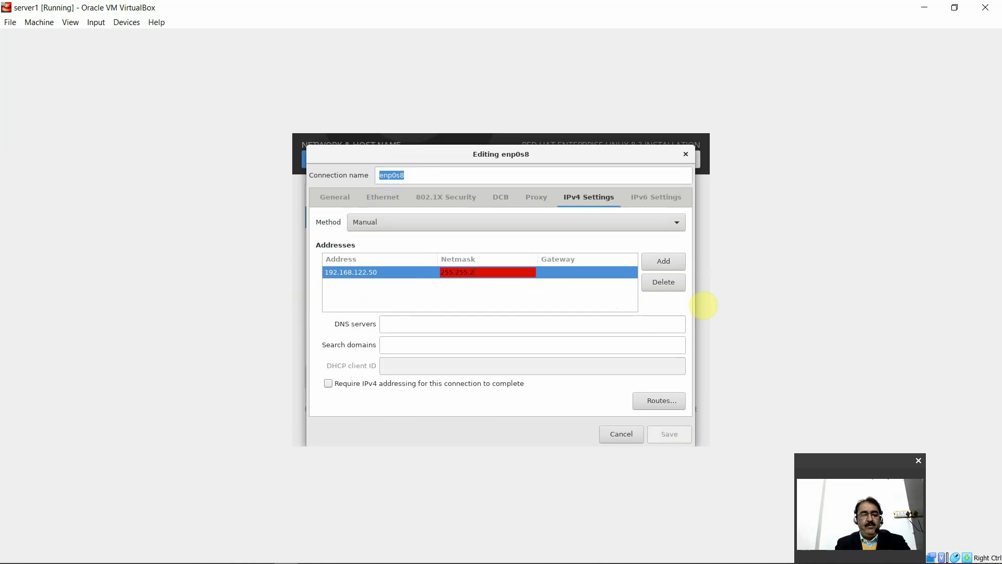
{"action": "type", "text": "55.0"}
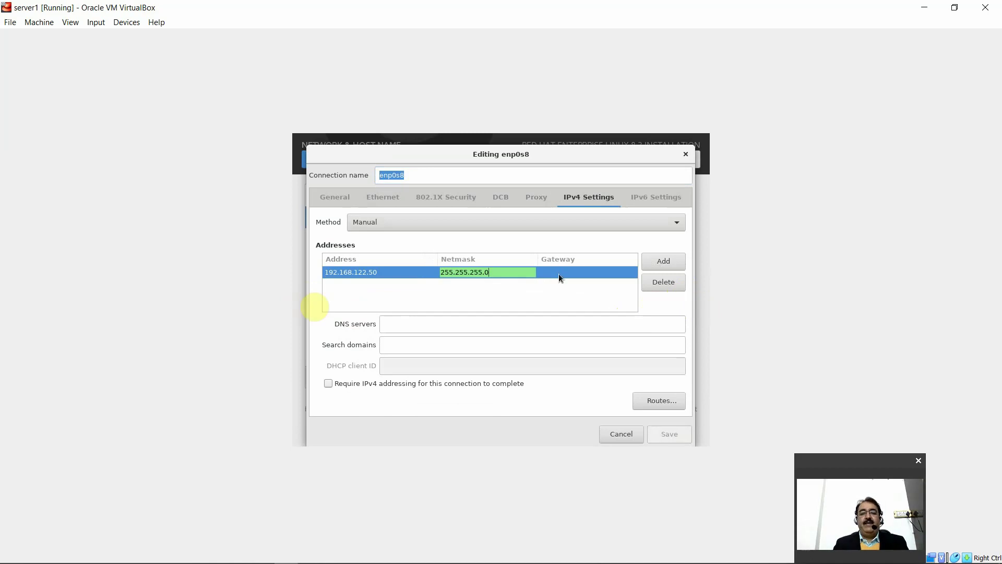
{"action": "left_click", "coordinate": [560, 274]}
{"action": "type", "text": "192.168"}
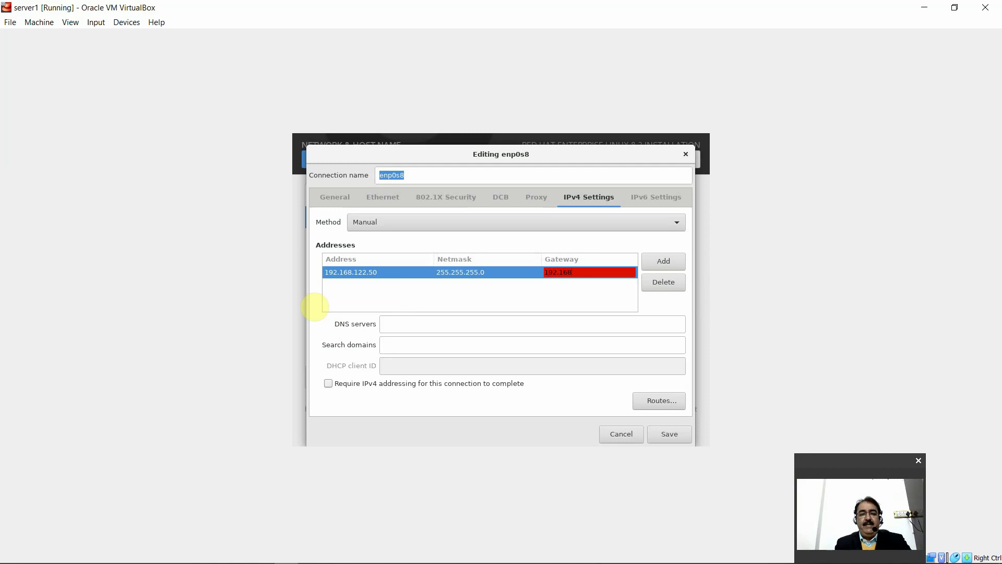
{"action": "type", "text": ".122."}
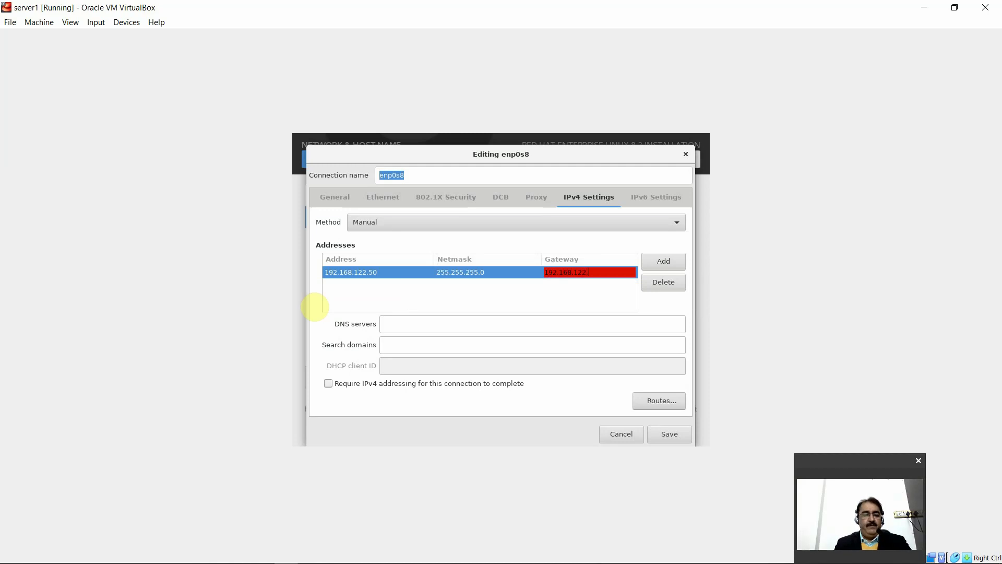
{"action": "type", "text": "1"}
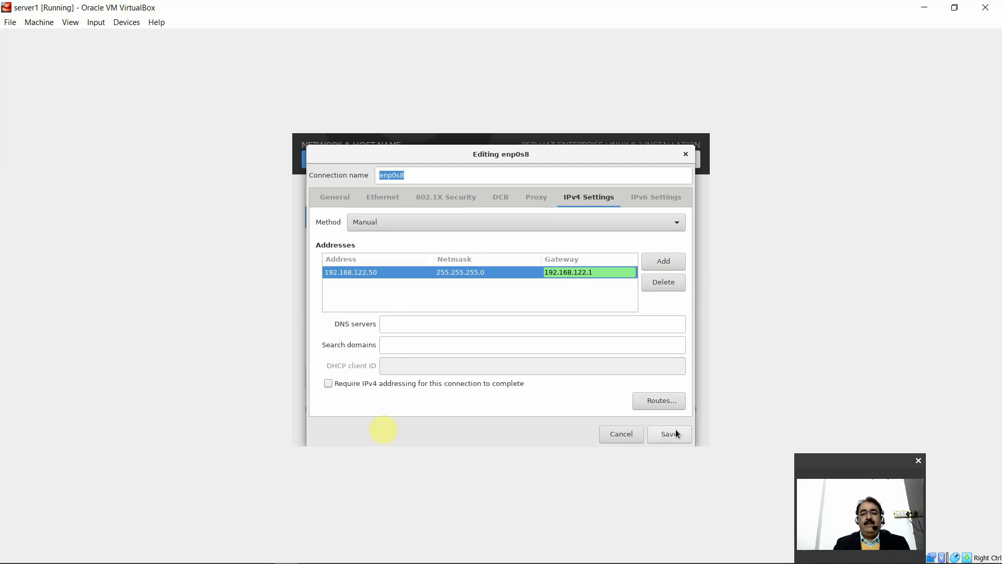
{"action": "left_click", "coordinate": [676, 431]}
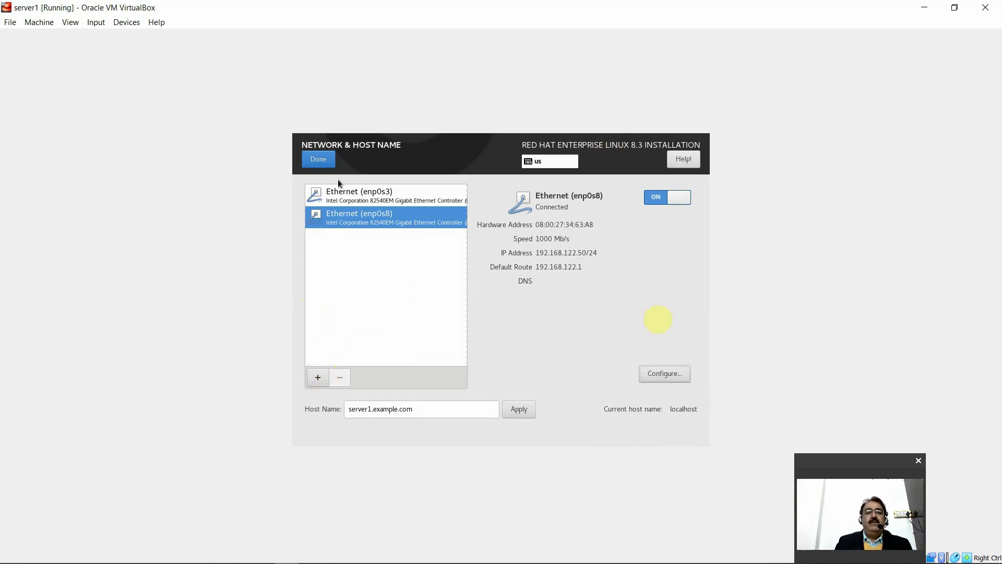
{"action": "left_click", "coordinate": [328, 162]}
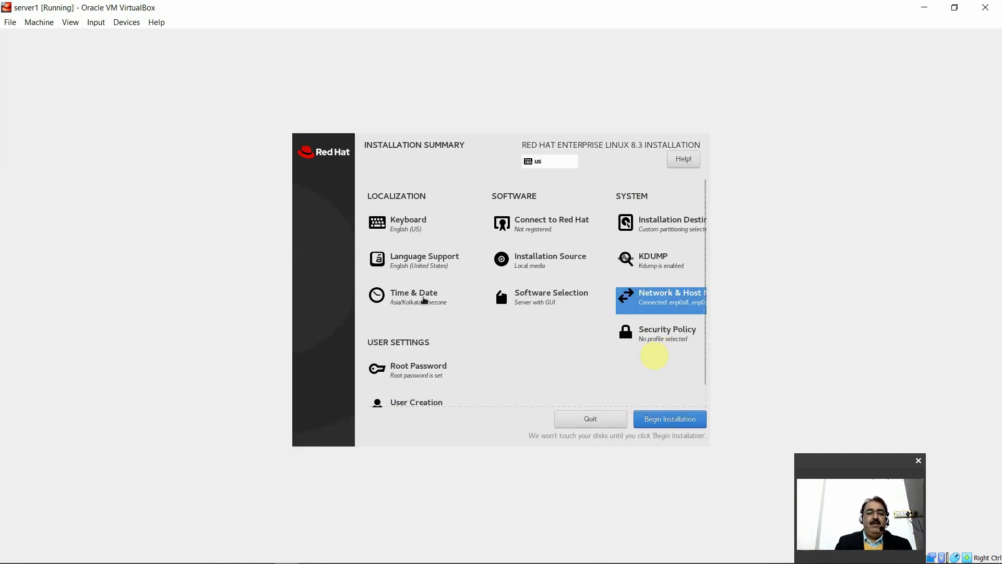
- Create a new user by entering the user's name and making it an administrator
{"action": "scroll", "coordinate": [470, 386], "scroll_direction": "down", "scroll_amount": 1}
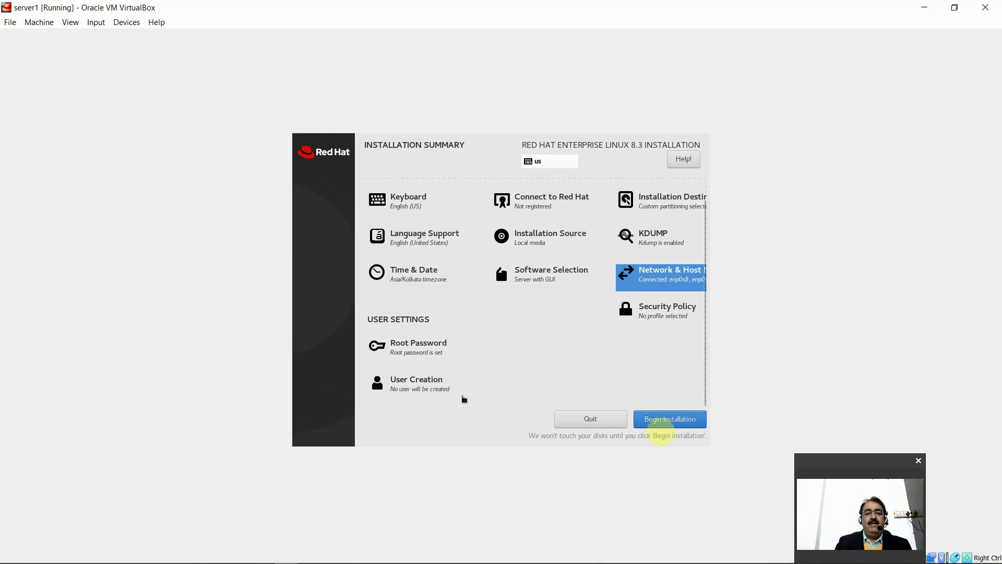
{"action": "left_click", "coordinate": [420, 385]}
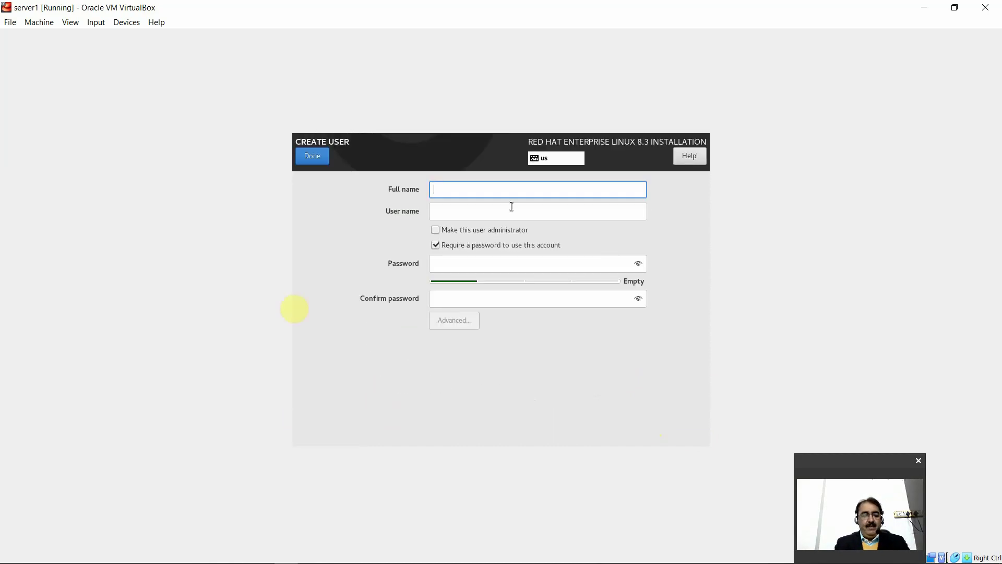
{"action": "type", "text": "sangwan"}
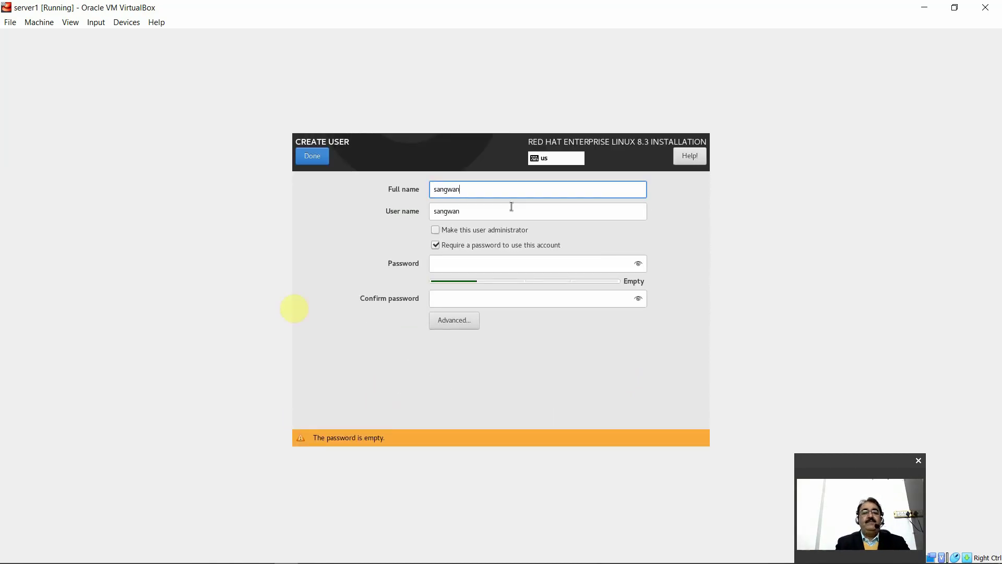
{"action": "left_click", "coordinate": [436, 229]}
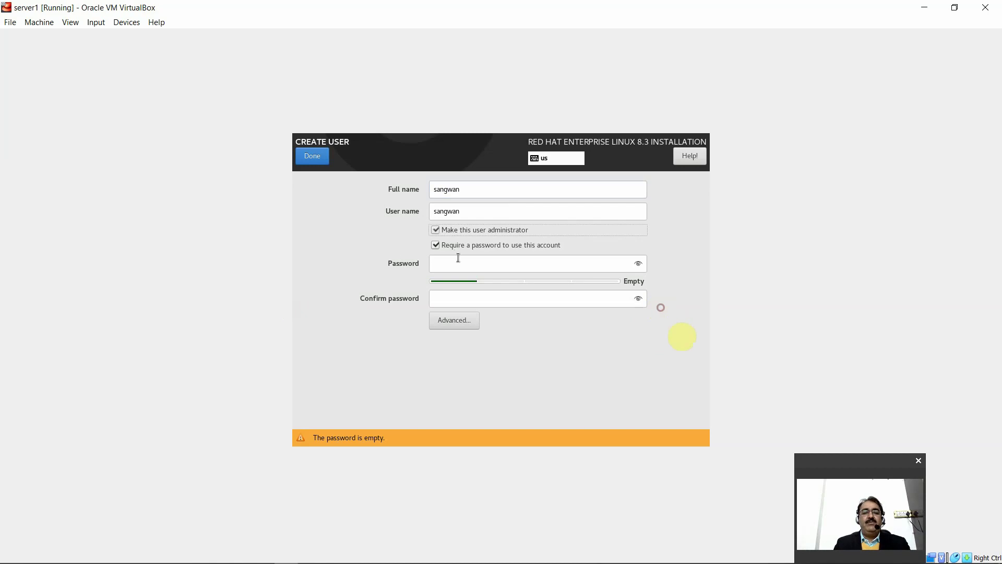
- Set and confirm the account password, accept the weak-password warning, and begin installation
{"action": "left_click", "coordinate": [464, 264]}
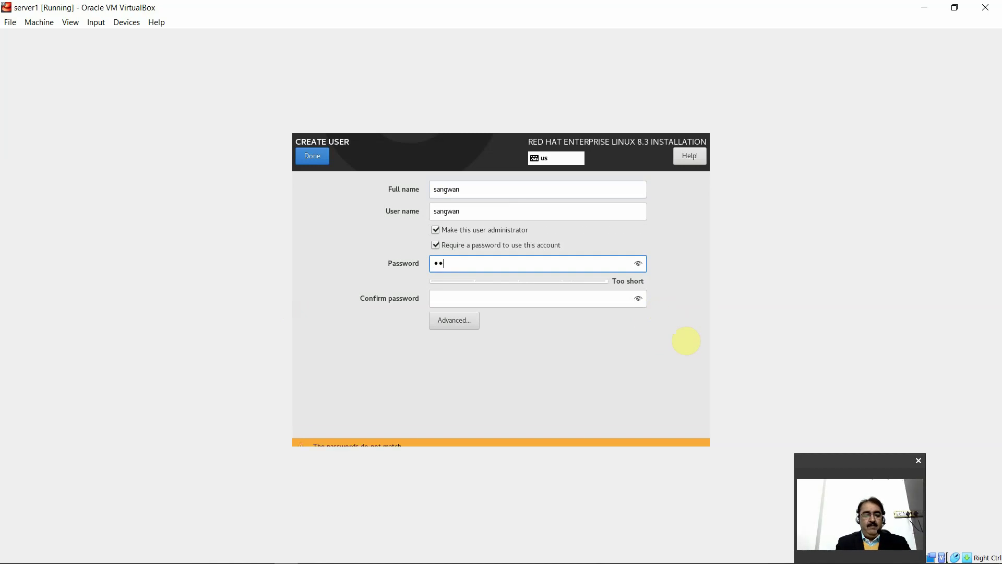
{"action": "key", "text": "Tab"}
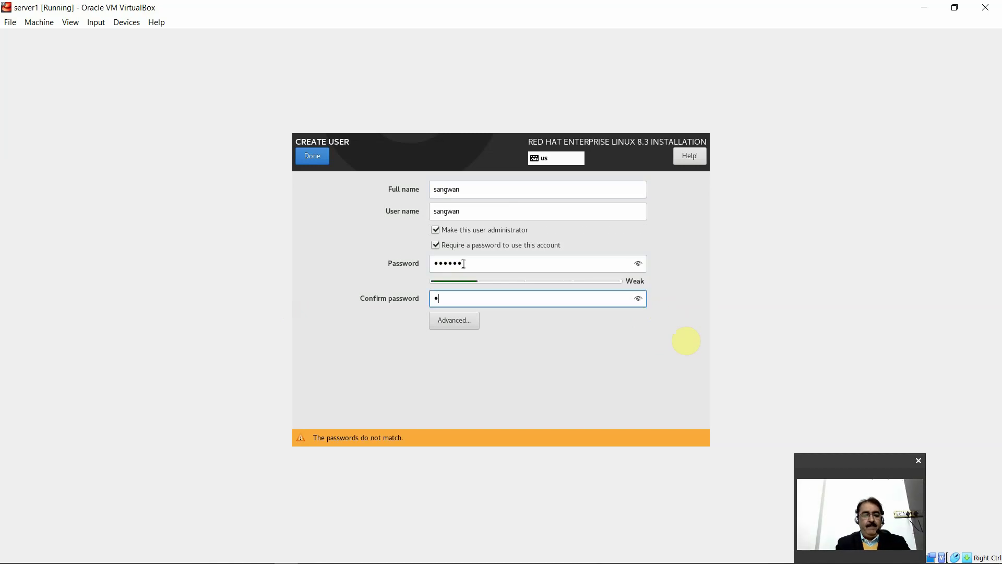
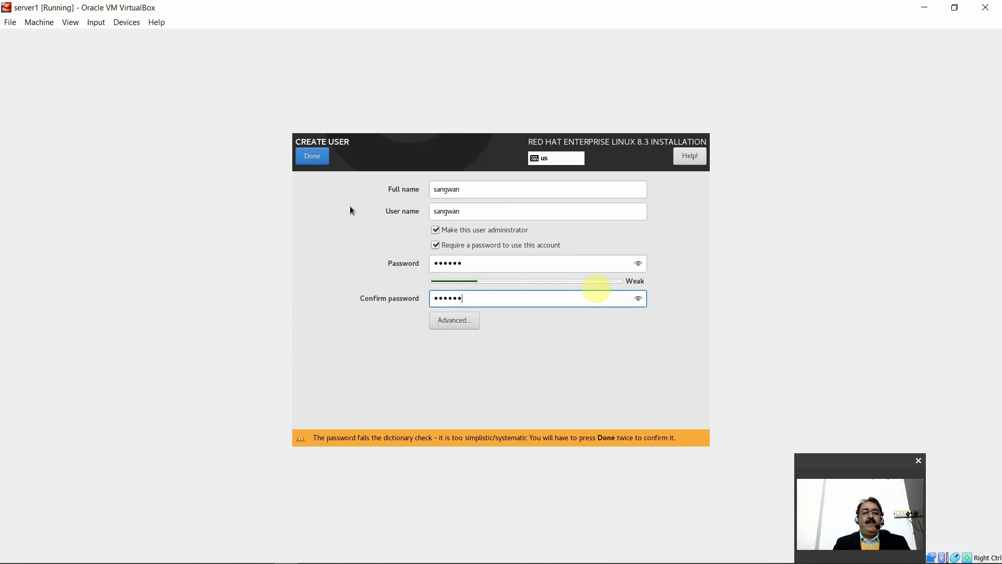
{"action": "left_click", "coordinate": [314, 158]}
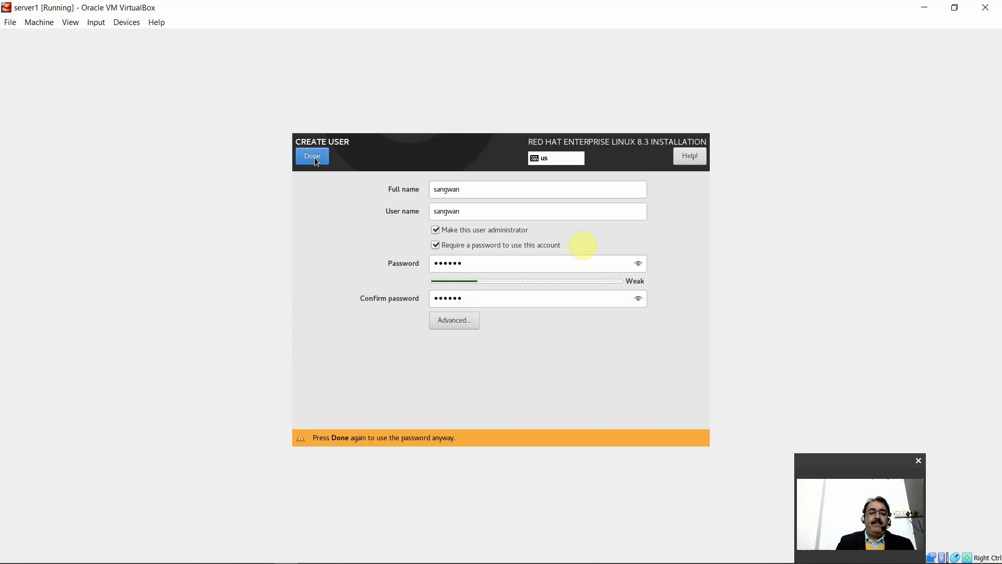
{"action": "left_click", "coordinate": [314, 158]}
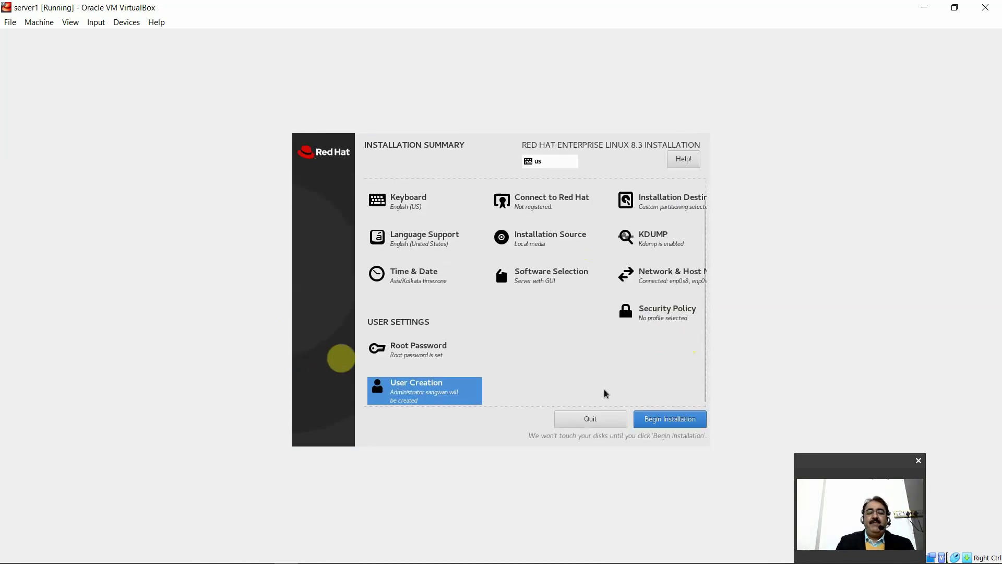
{"action": "left_click", "coordinate": [678, 420]}
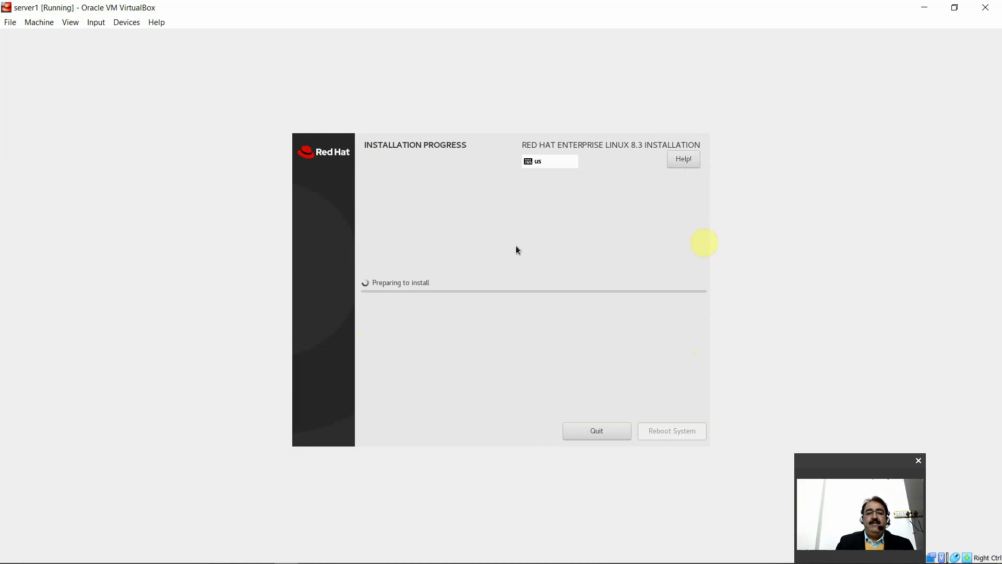
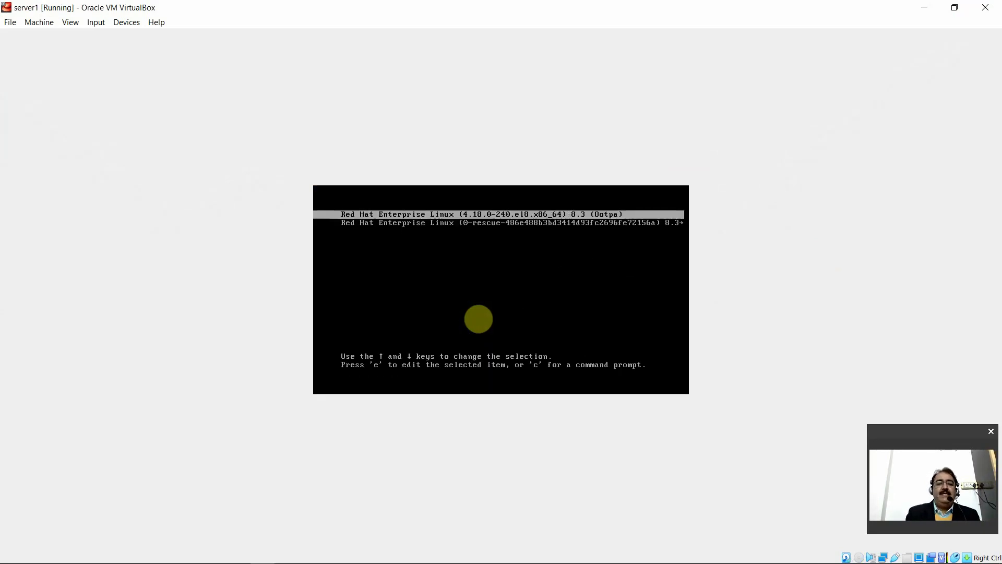
- Boot the standard Red Hat Enterprise Linux 8.3 kernel entry from the GRUB menu
{"action": "key", "text": "Down"}
{"action": "key", "text": "Up"}
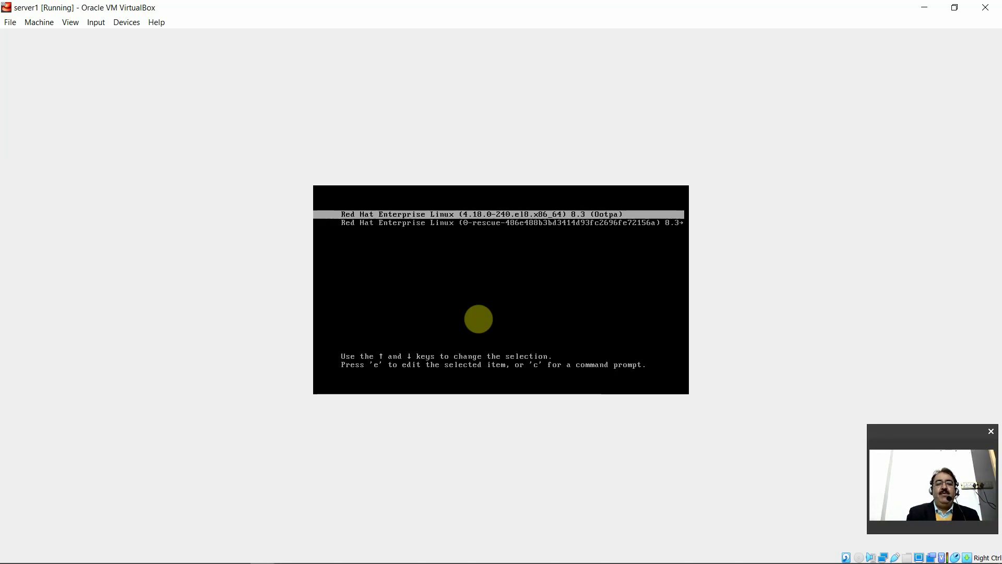
{"action": "key", "text": "Return"}
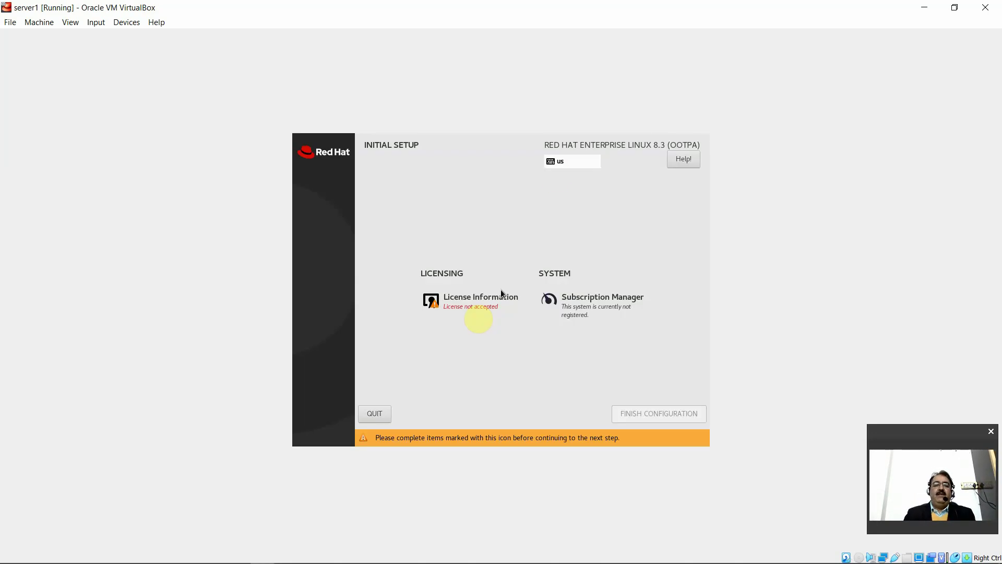
- Accept the RHEL license agreement in License Information
{"action": "left_click", "coordinate": [440, 304]}
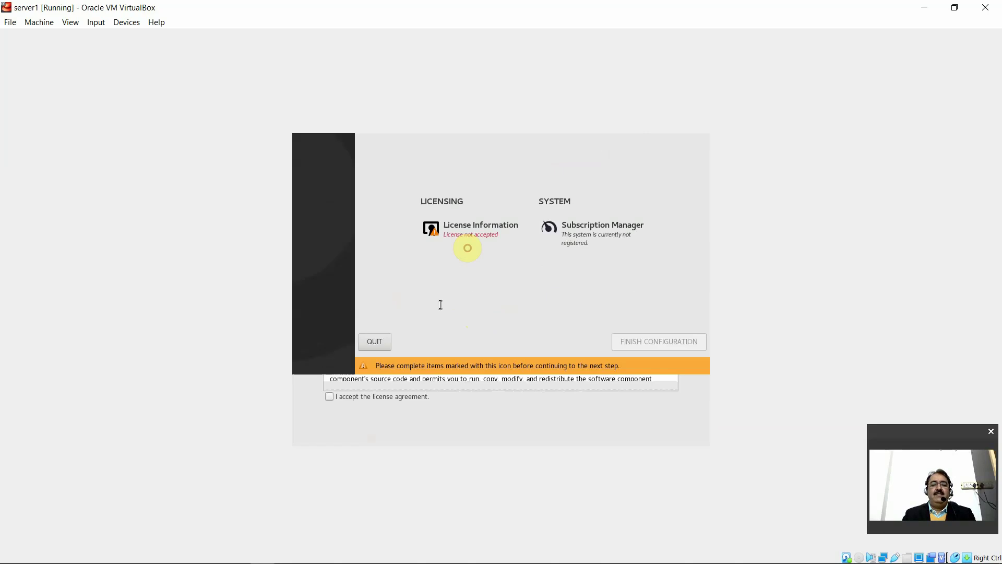
{"action": "left_click", "coordinate": [330, 396]}
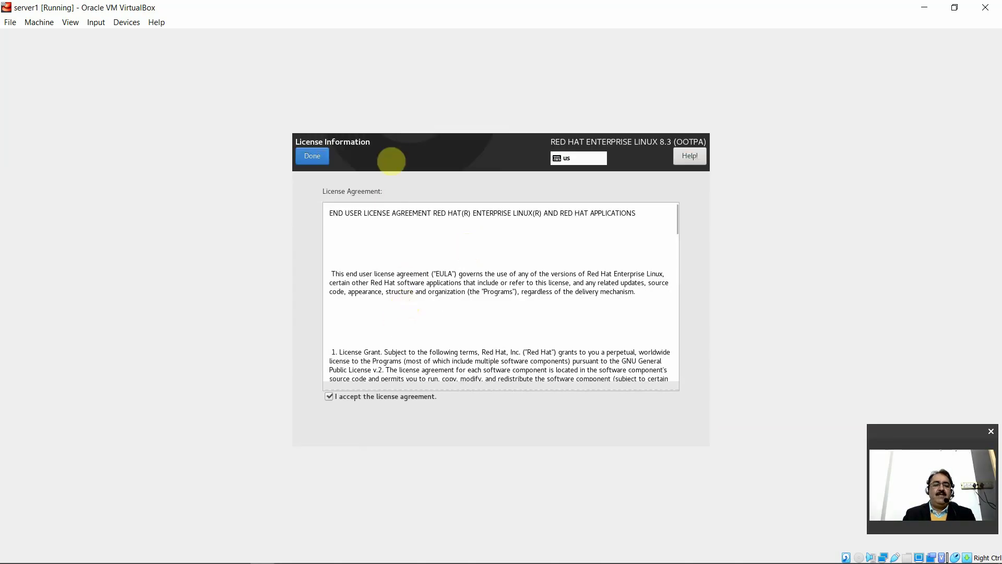
{"action": "left_click", "coordinate": [311, 157]}
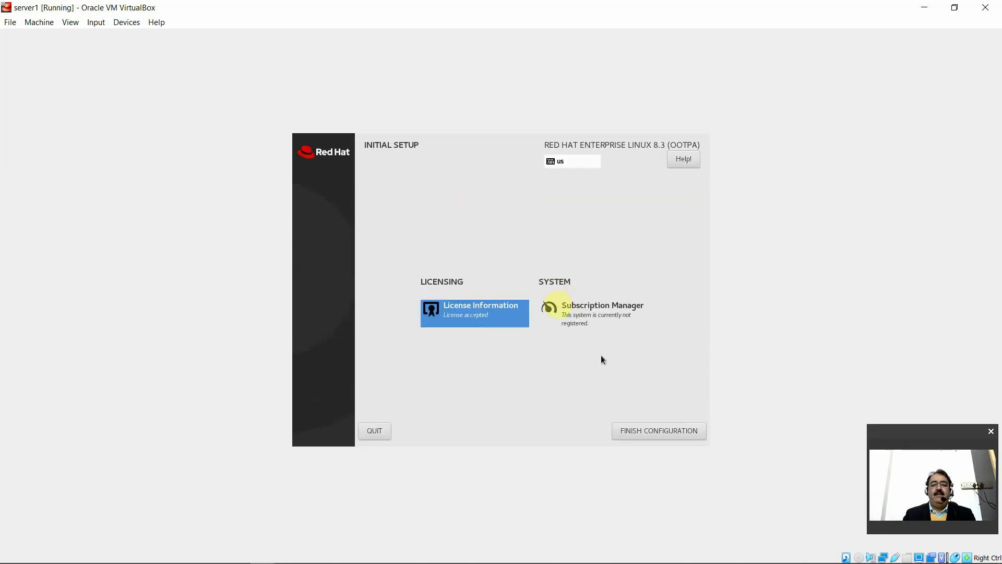
- Register with the Red Hat account login and password, attach the Developer Subscription, and finish configuration
{"action": "left_click", "coordinate": [600, 312]}
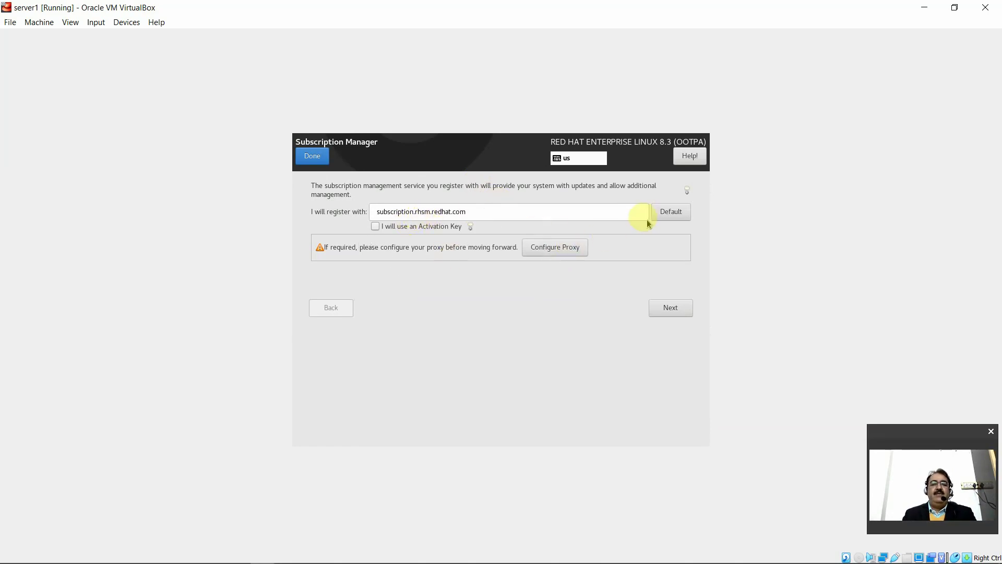
{"action": "left_click", "coordinate": [680, 309]}
{"action": "type", "text": "th"}
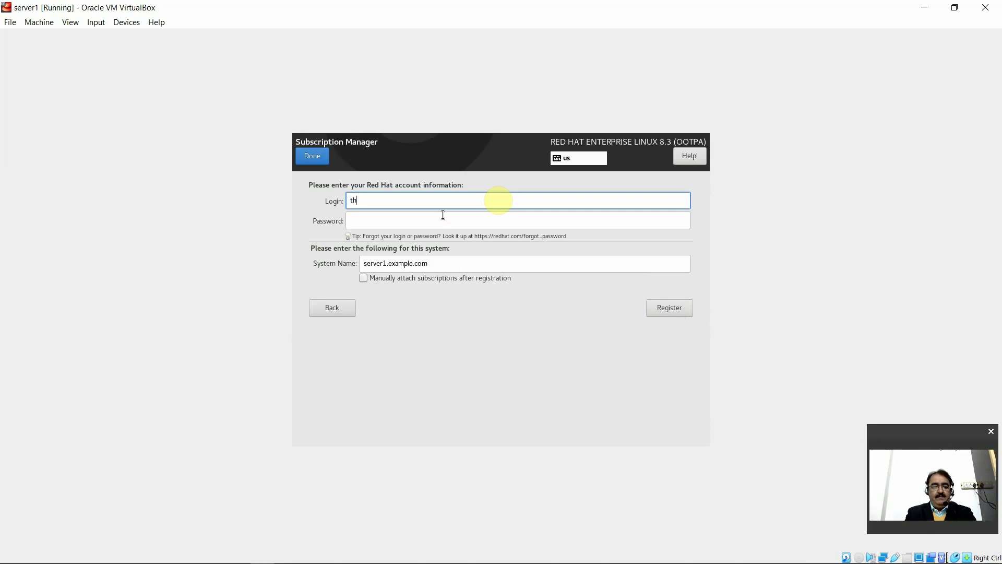
{"action": "type", "text": "eskillpedia"}
{"action": "key", "text": "Tab"}
{"action": "type", "text": "••••••••••••"}
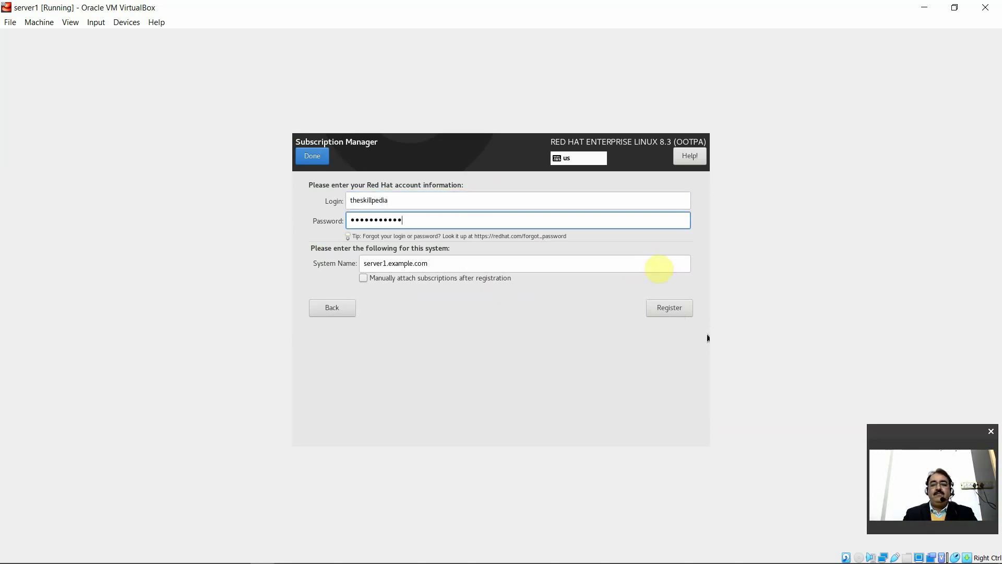
{"action": "left_click", "coordinate": [671, 308]}
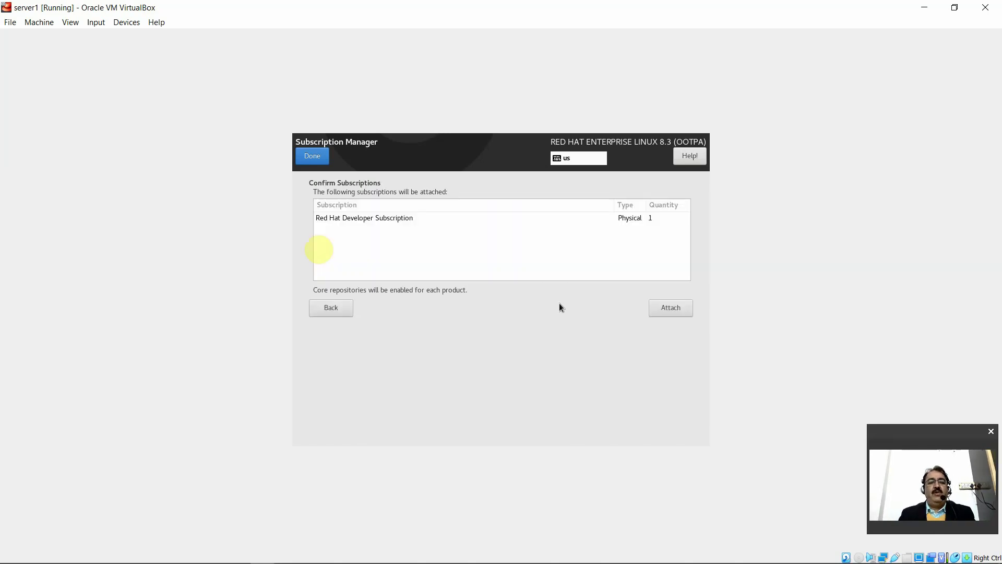
{"action": "left_click", "coordinate": [669, 306]}
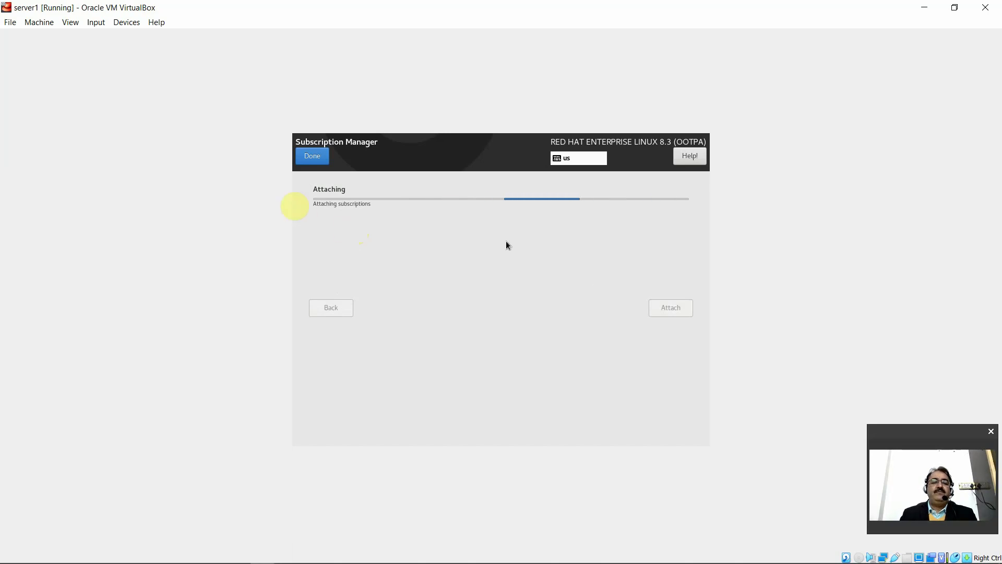
{"action": "left_click", "coordinate": [311, 157]}
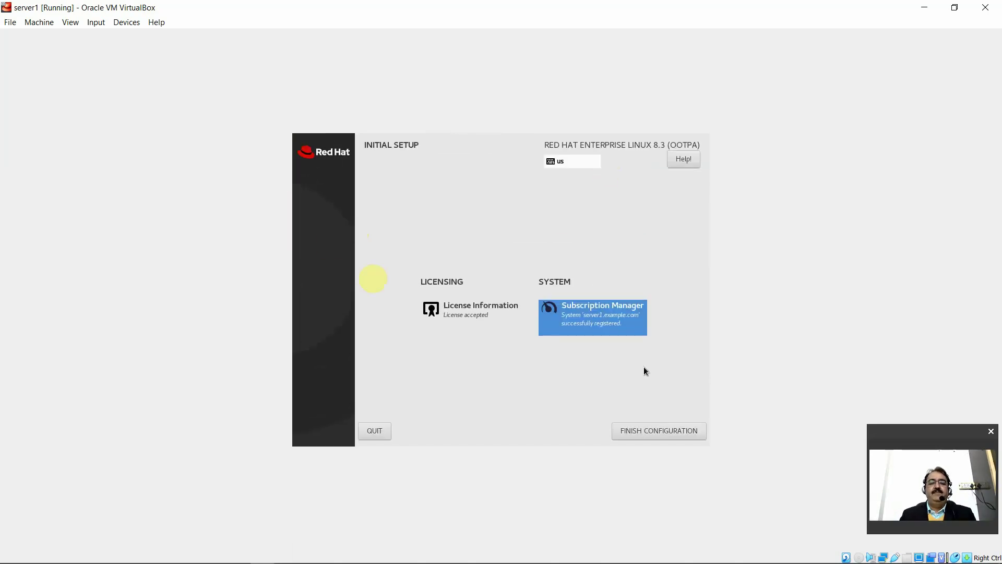
{"action": "left_click", "coordinate": [660, 431]}
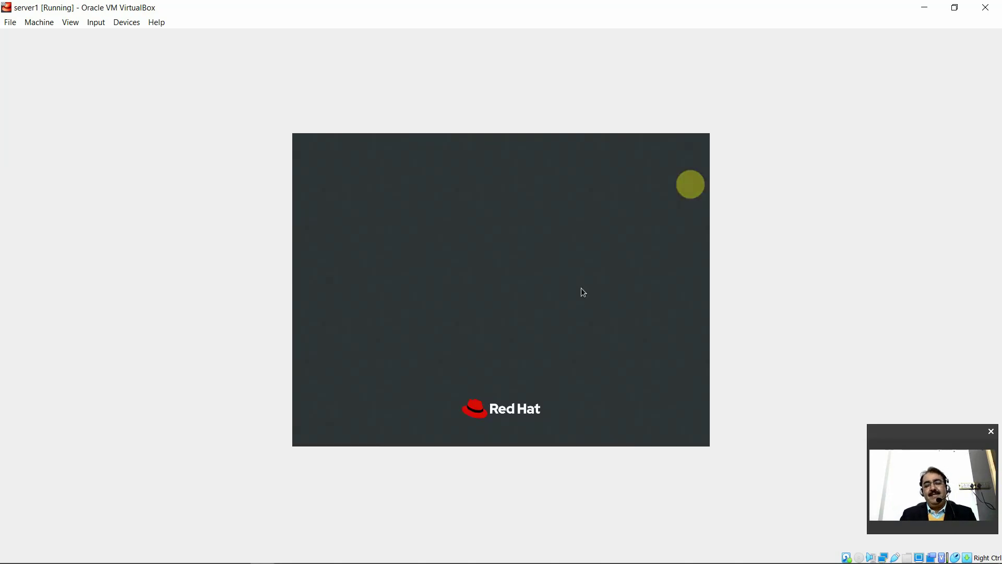
- Sign in as root with its password using the Classic (X11) session
{"action": "left_click", "coordinate": [441, 311]}
{"action": "type", "text": "root"}
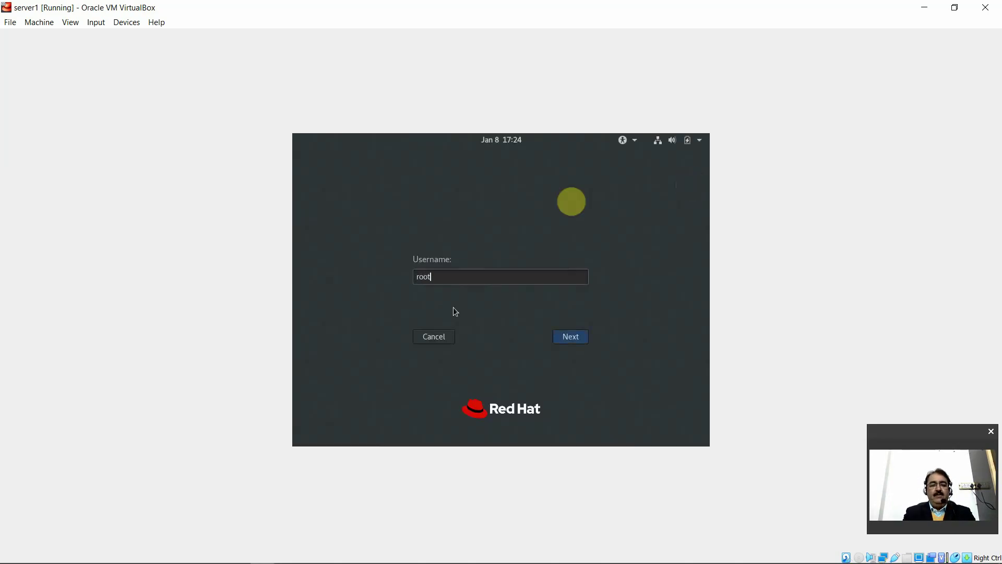
{"action": "left_click", "coordinate": [555, 335]}
{"action": "left_click", "coordinate": [540, 336]}
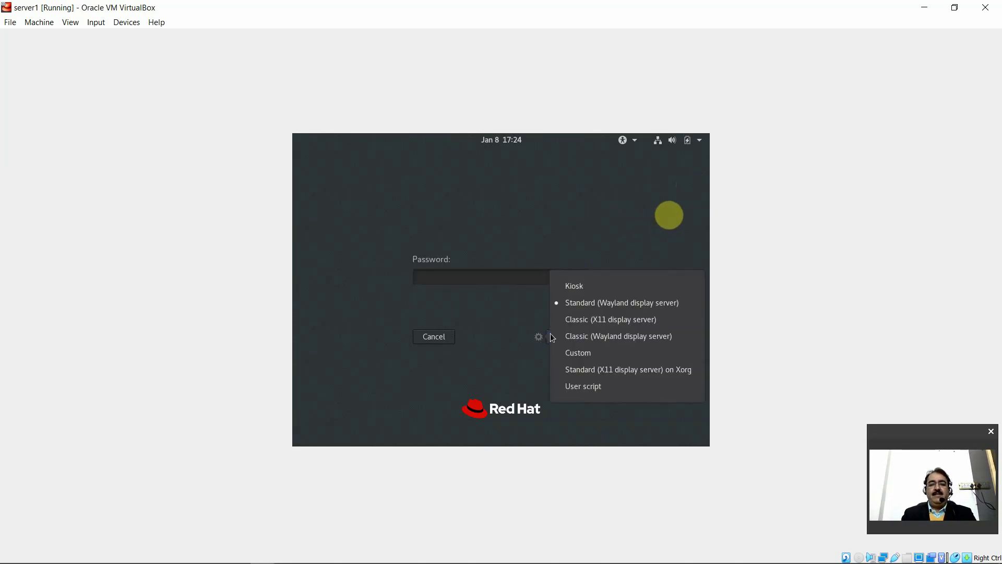
{"action": "left_click", "coordinate": [588, 320]}
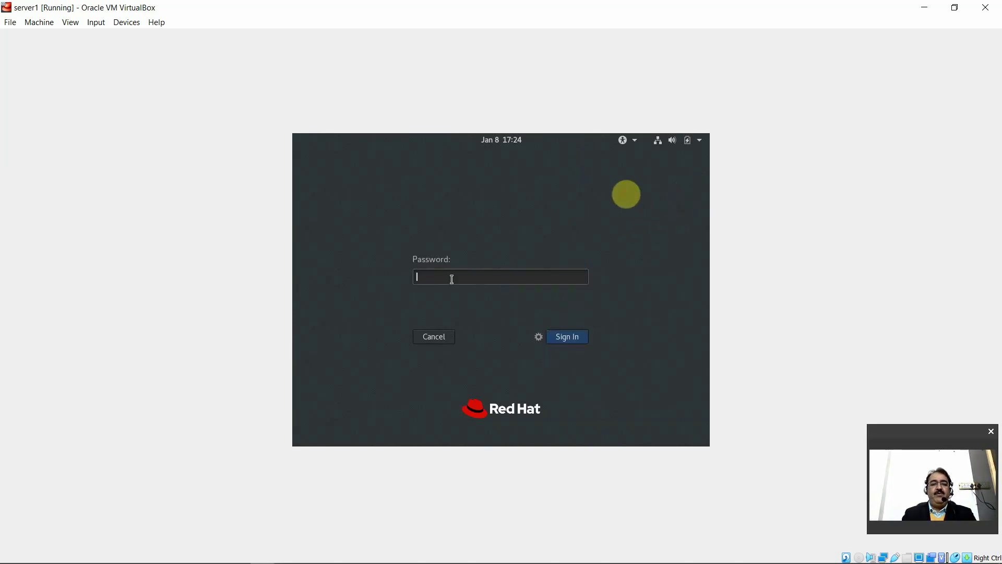
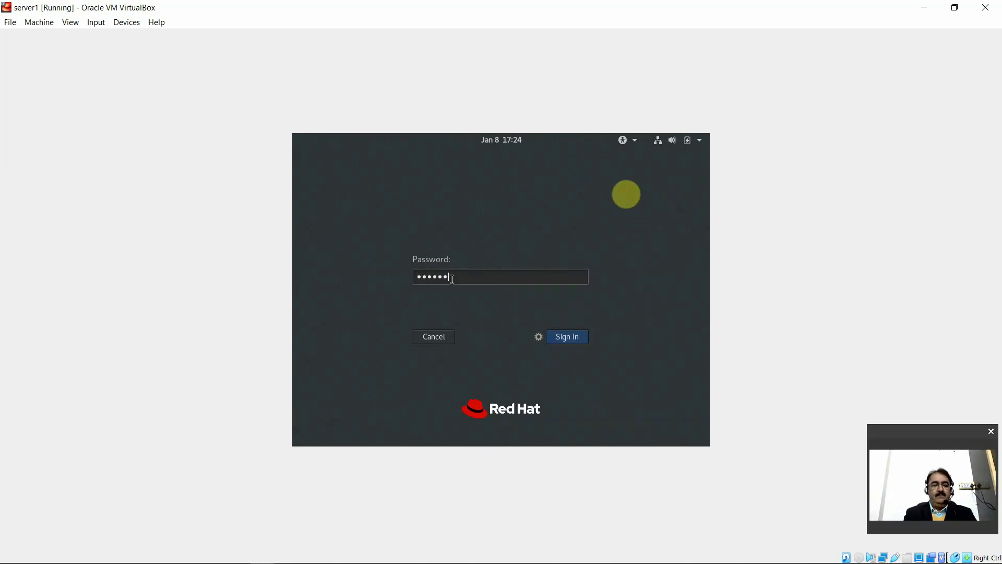
{"action": "left_click", "coordinate": [572, 342]}
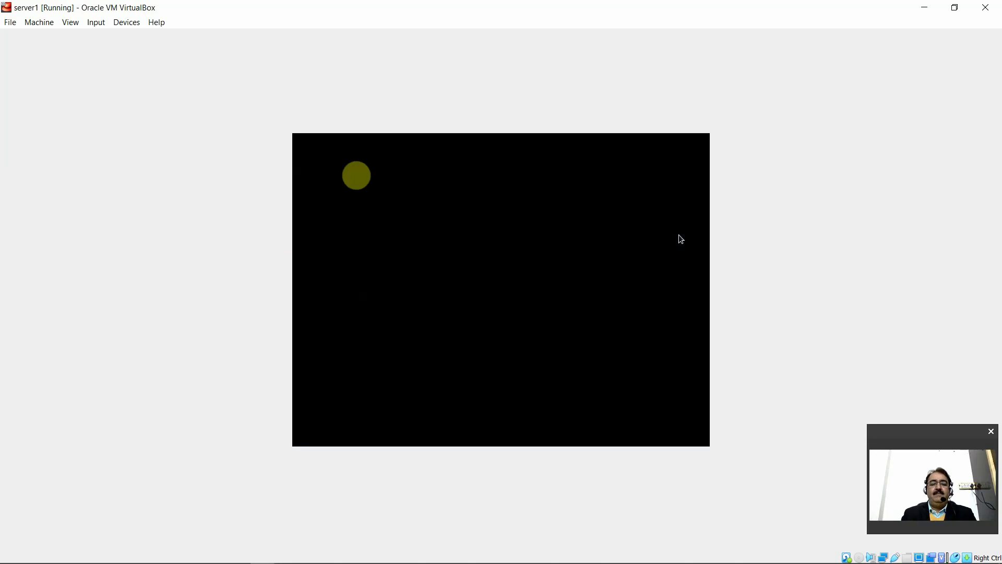
- Open a terminal in the Desktop folder and complete the GNOME welcome setup with defaults
{"action": "right_click", "coordinate": [464, 244]}
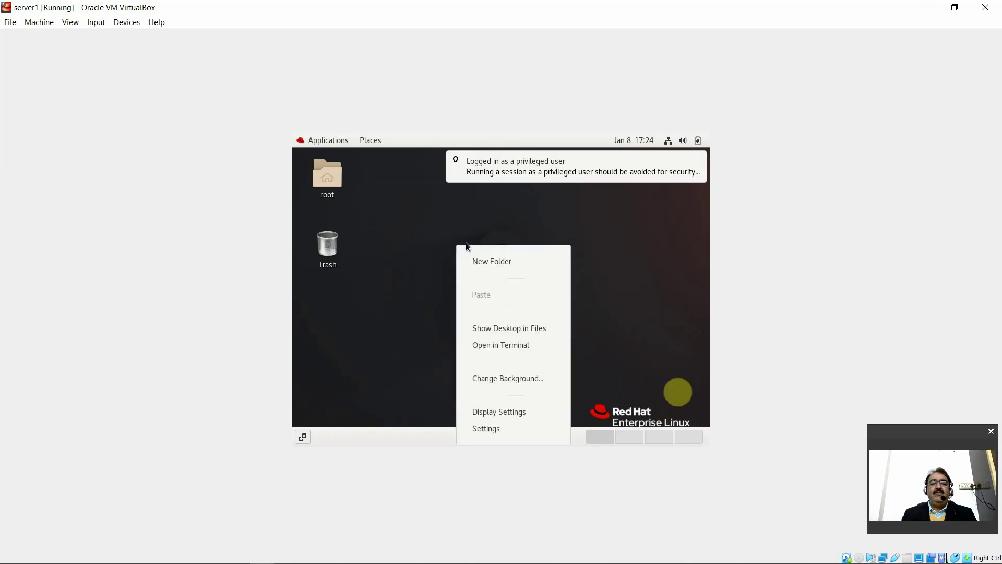
{"action": "left_click", "coordinate": [510, 346]}
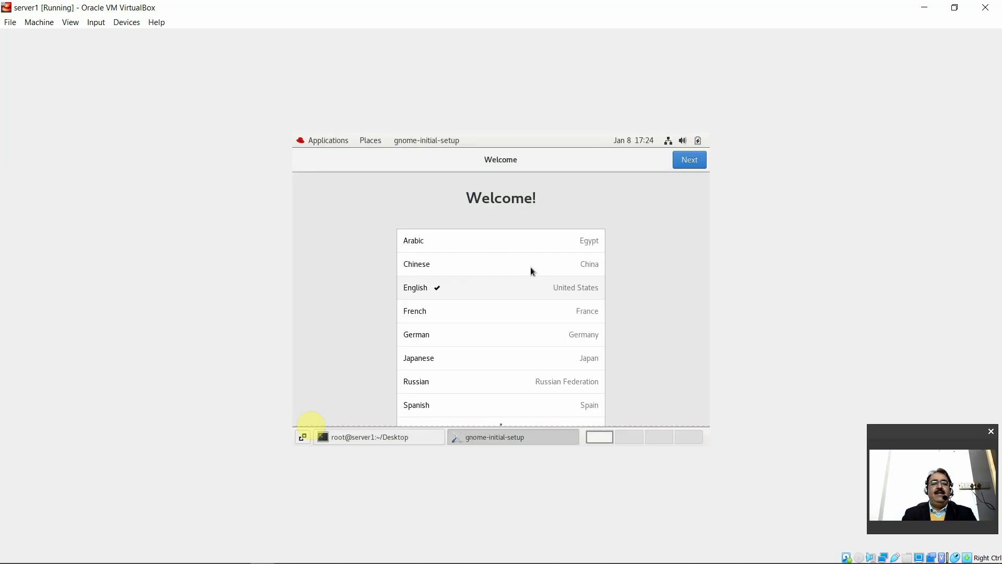
{"action": "left_click", "coordinate": [691, 161]}
{"action": "left_click", "coordinate": [691, 161]}
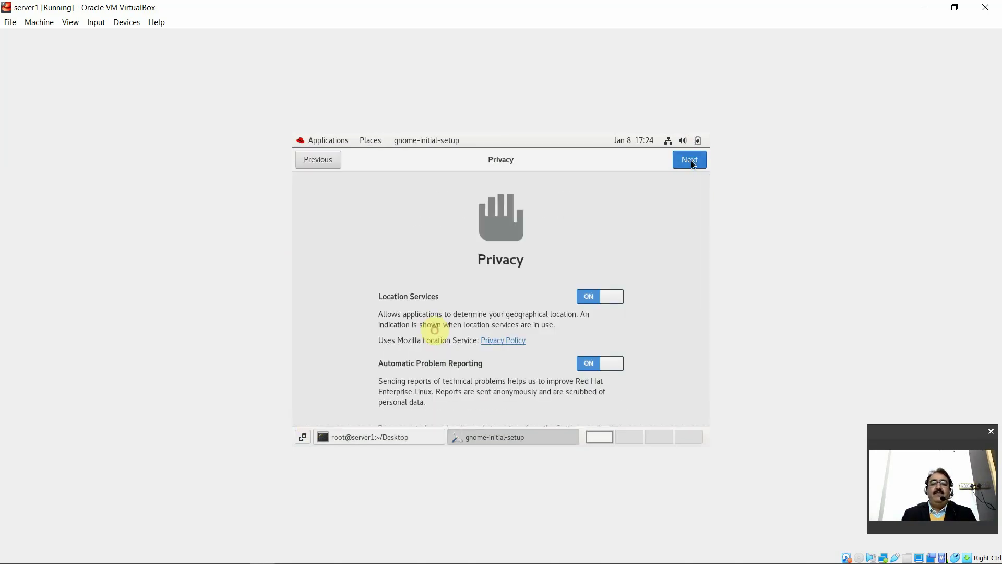
{"action": "left_click", "coordinate": [691, 161]}
{"action": "left_click", "coordinate": [691, 161]}
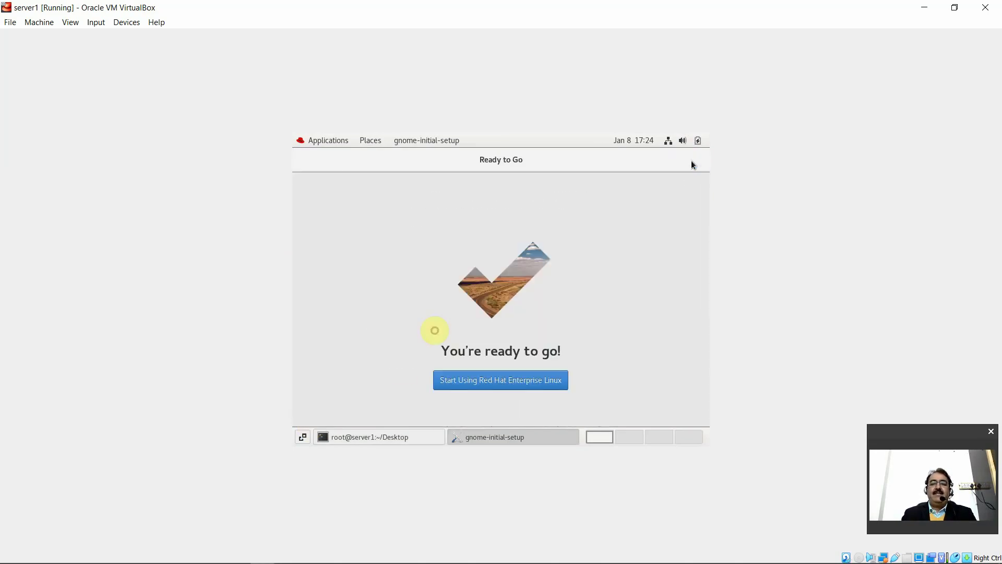
{"action": "left_click", "coordinate": [450, 383]}
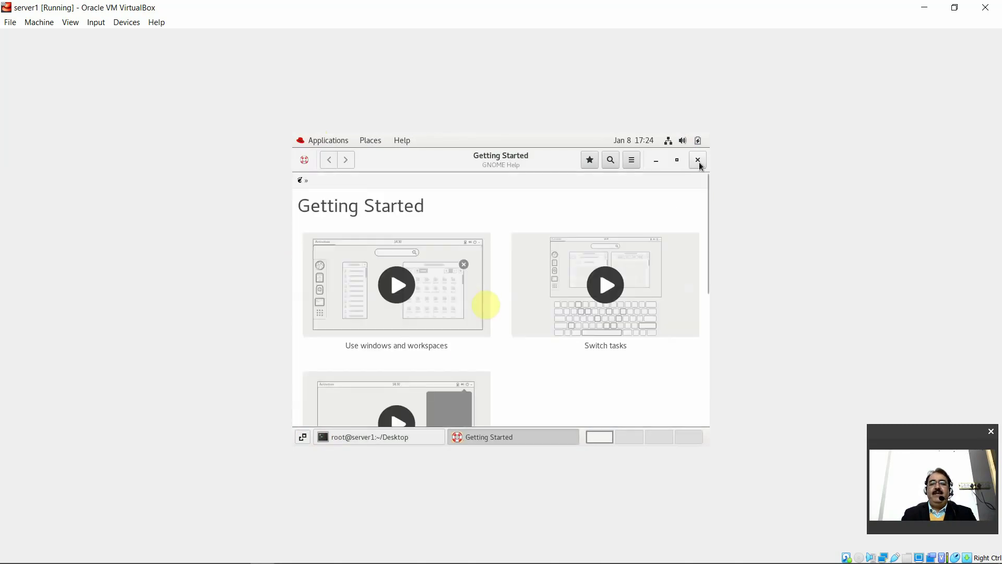
{"action": "left_click", "coordinate": [700, 159]}
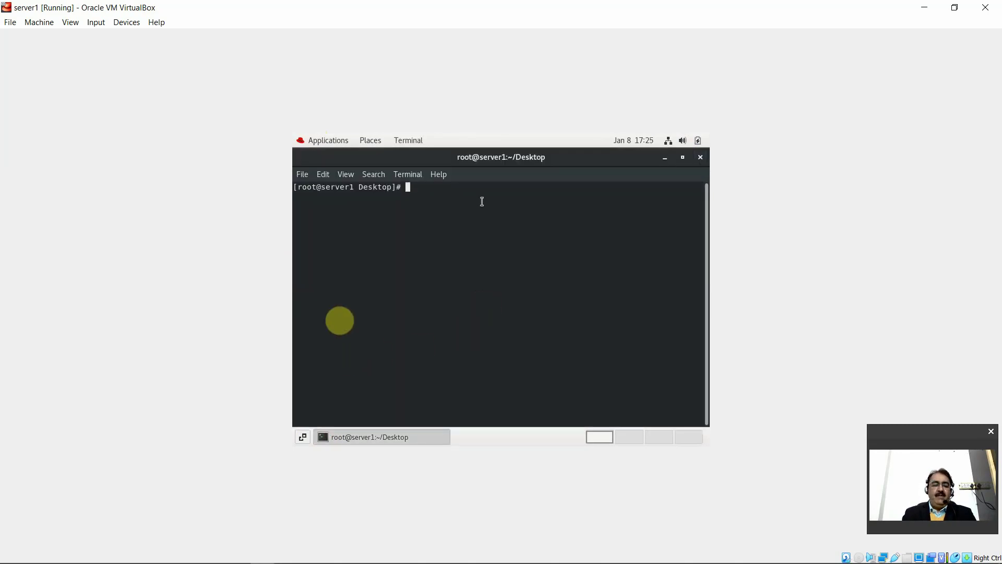
- Run dnf update and confirm the 96-package transaction with y
{"action": "type", "text": "dn"}
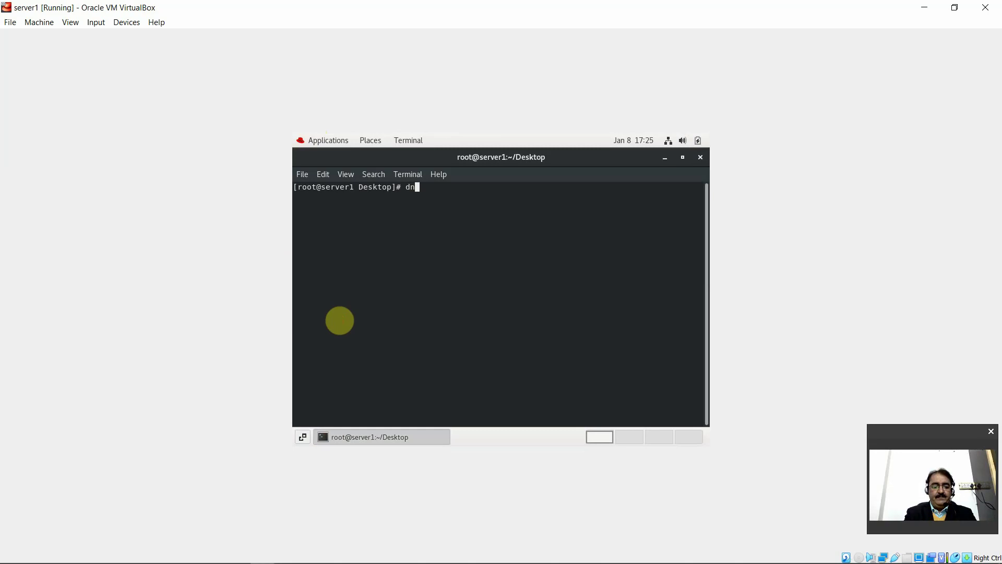
{"action": "type", "text": "f update"}
{"action": "key", "text": "Return"}
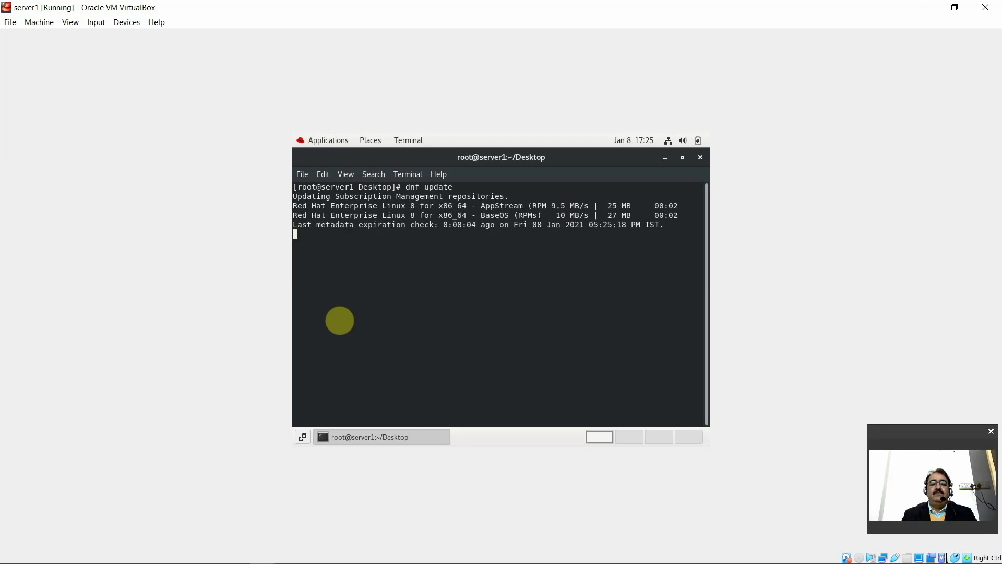
{"action": "type", "text": "y"}
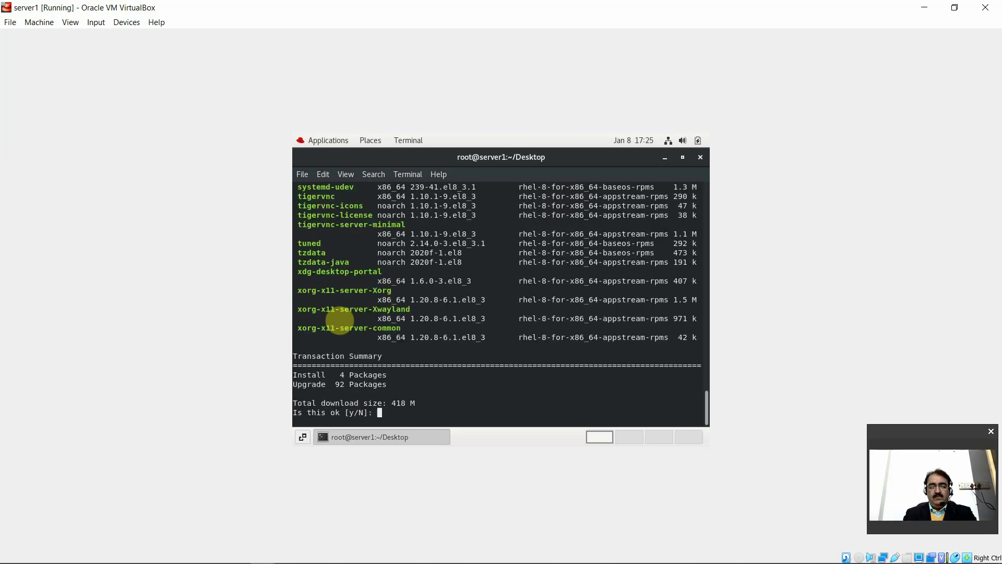
{"action": "key", "text": "Return"}
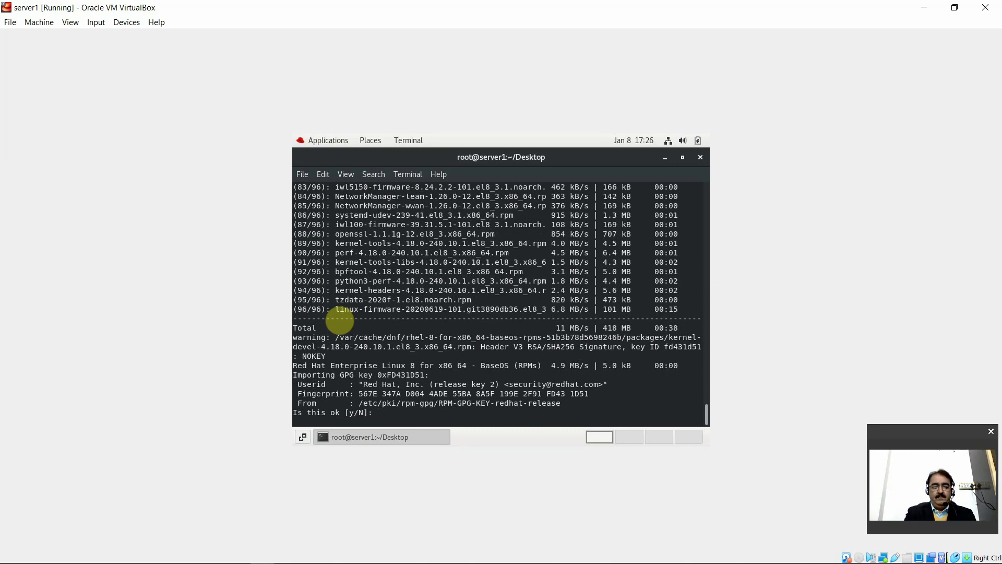
- Approve importing both Red Hat GPG keys with y
{"action": "type", "text": "y"}
{"action": "key", "text": "Return"}
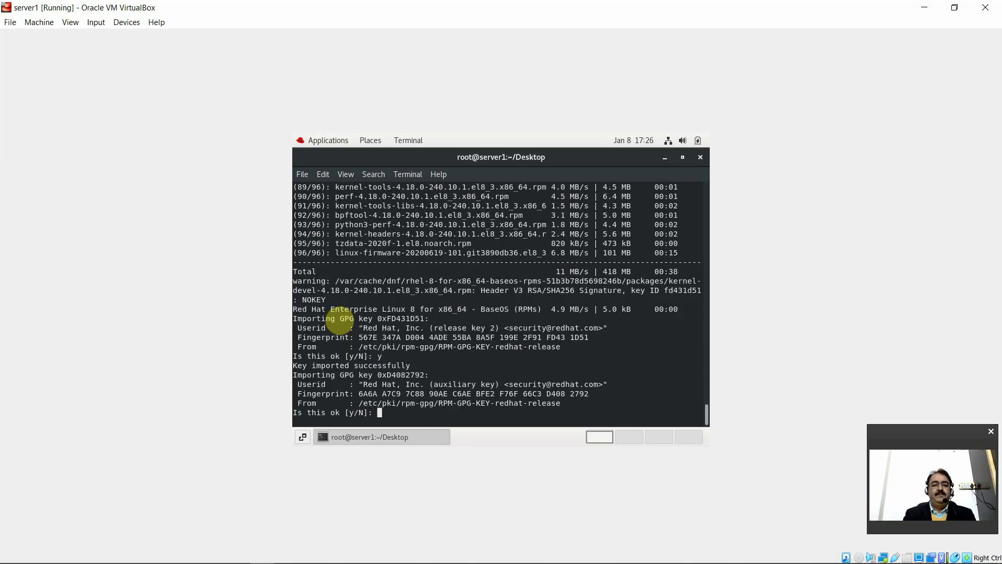
{"action": "type", "text": "y"}
{"action": "key", "text": "Return"}
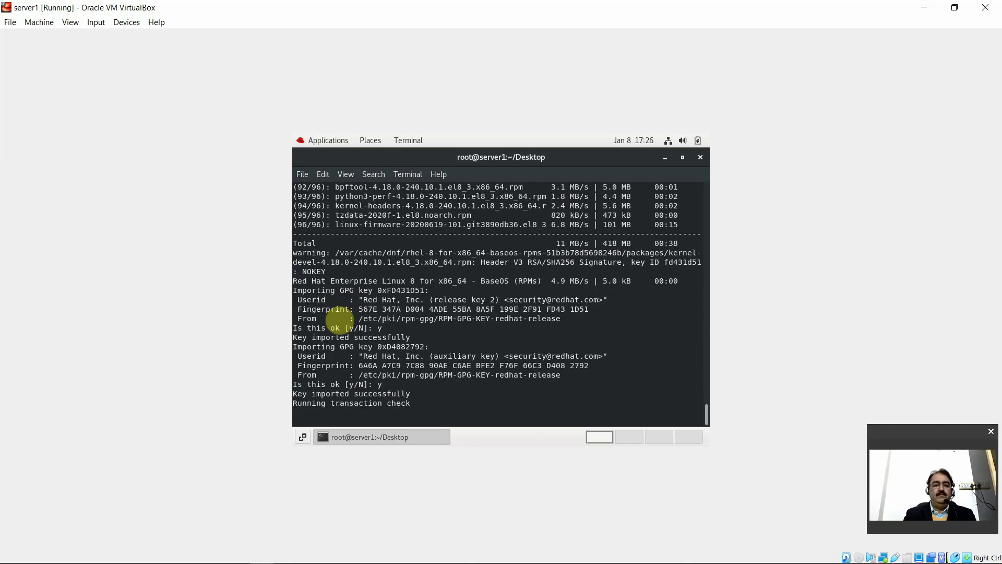
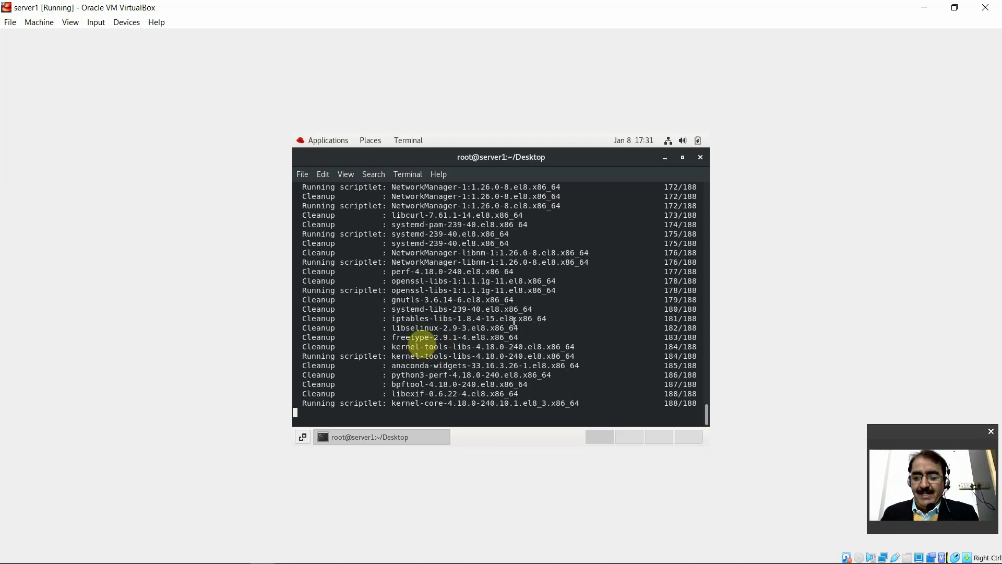
- Switch the VM to full-screen and back to windowed while the dnf update finishes
{"action": "key", "text": "ctrl+f"}
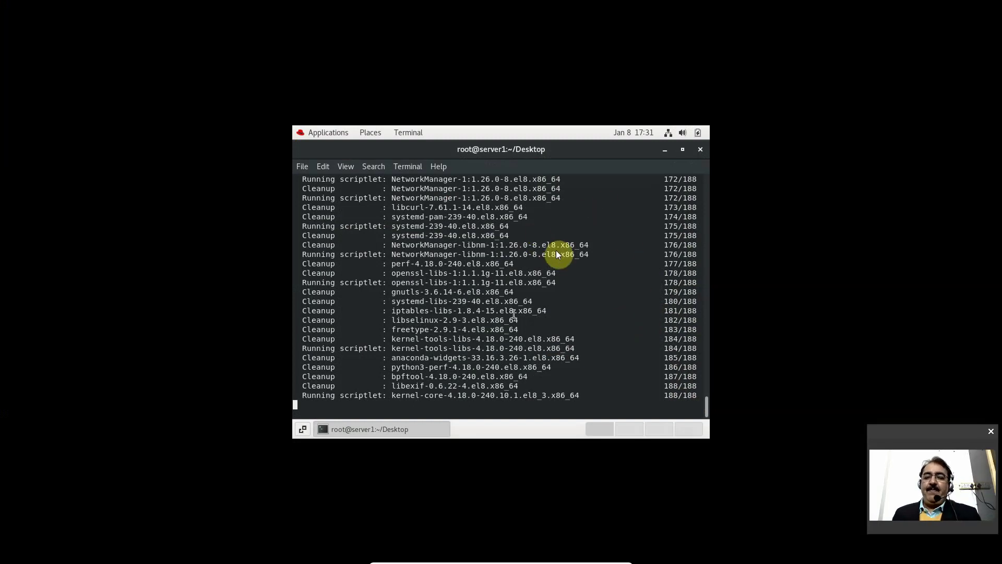
{"action": "key", "text": "ctrl+f"}
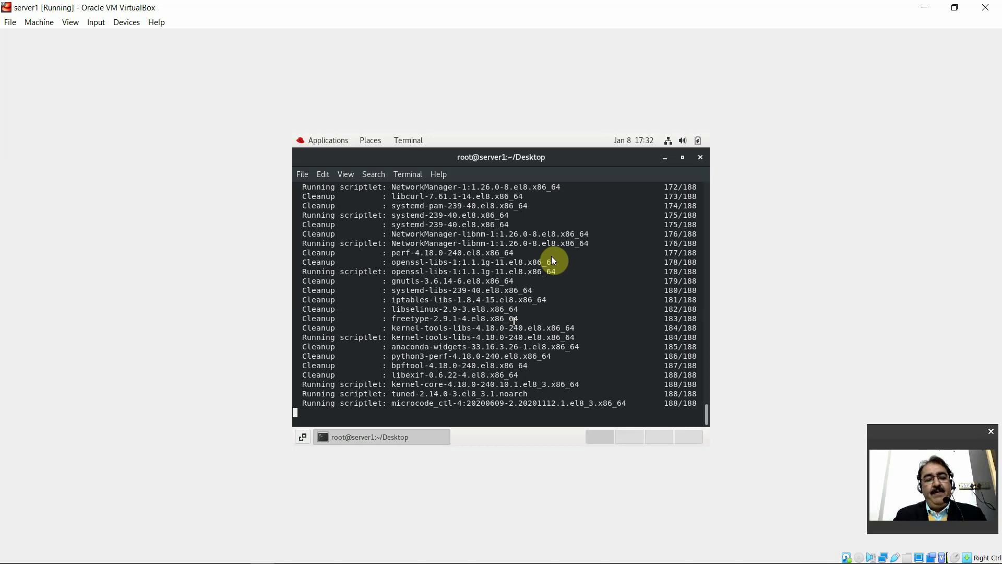
- Run 'dnf install kernel-headers kernel-devel kernel-* gcc make' and confirm the 10 packages
{"action": "type", "text": "dnf ins"}
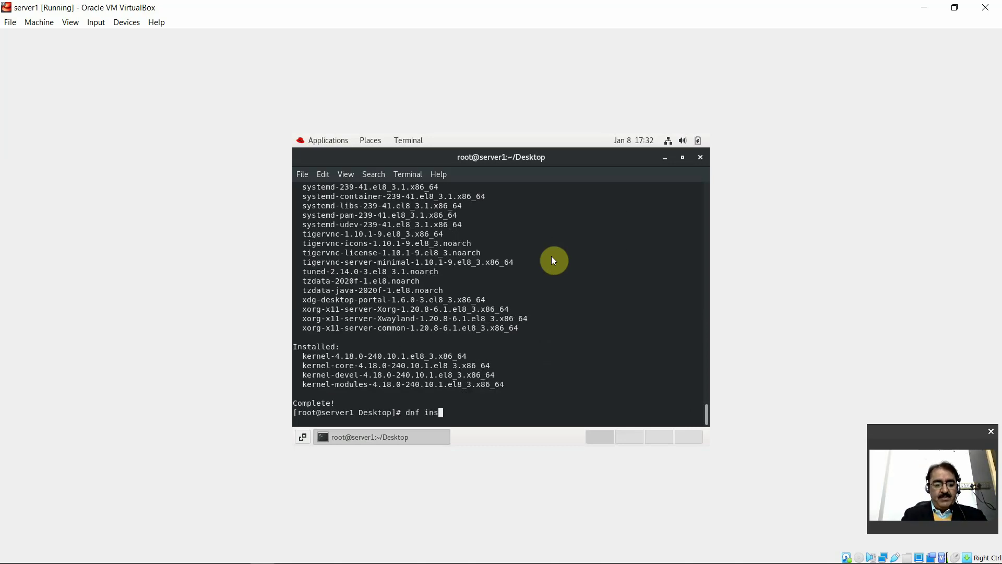
{"action": "type", "text": "tall ker"}
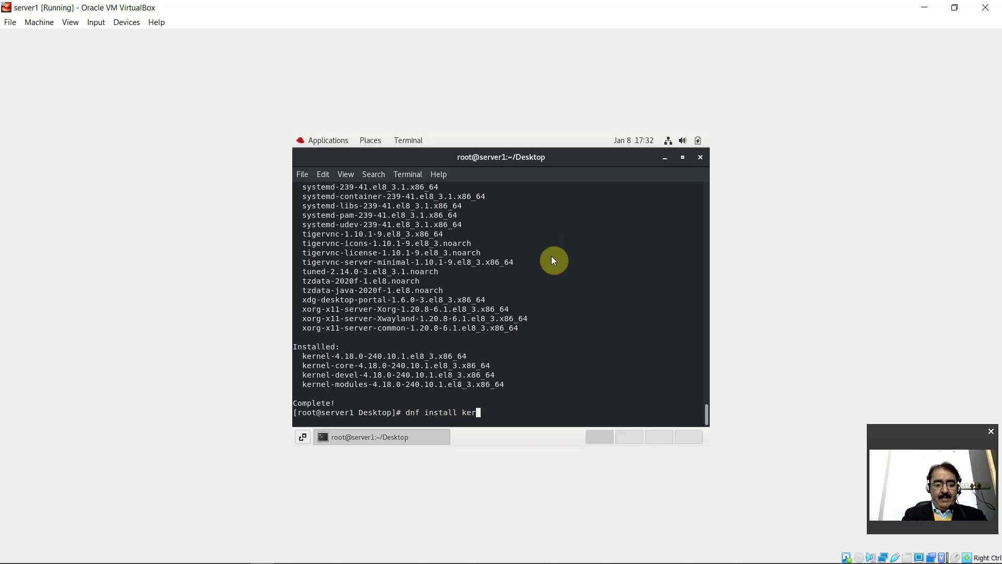
{"action": "type", "text": "nel-h"}
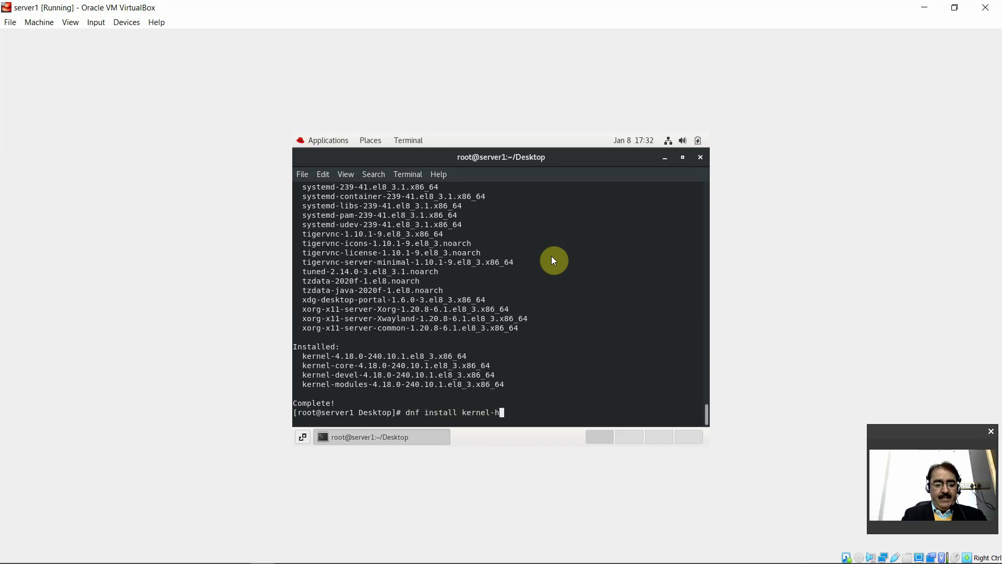
{"action": "type", "text": "eaders "}
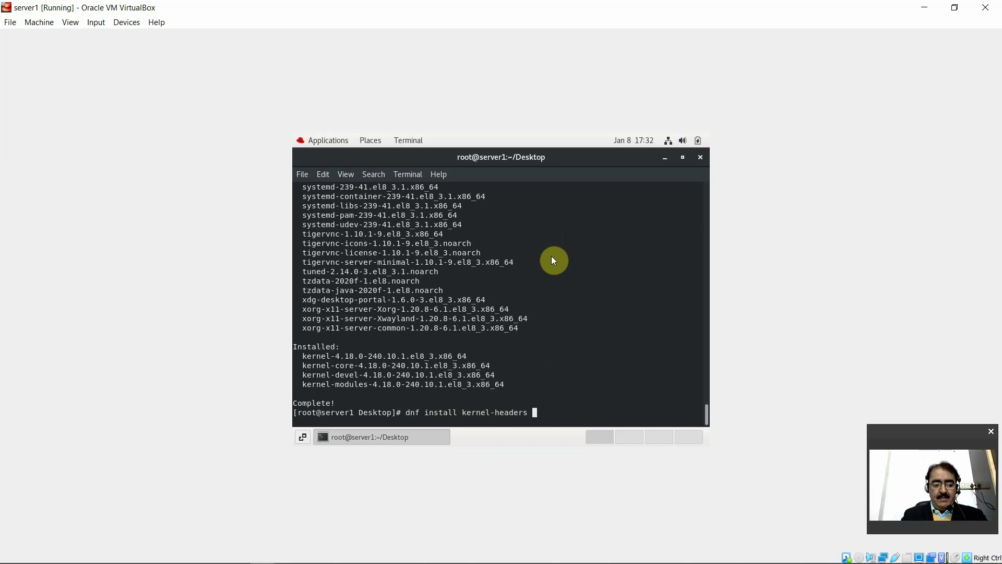
{"action": "type", "text": "kernel-"}
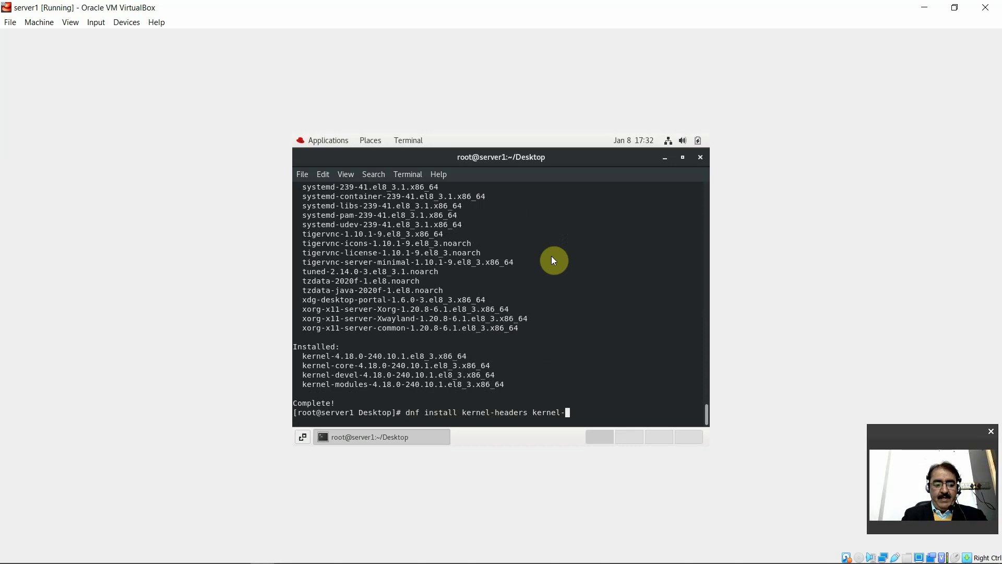
{"action": "type", "text": "devel -kera"}
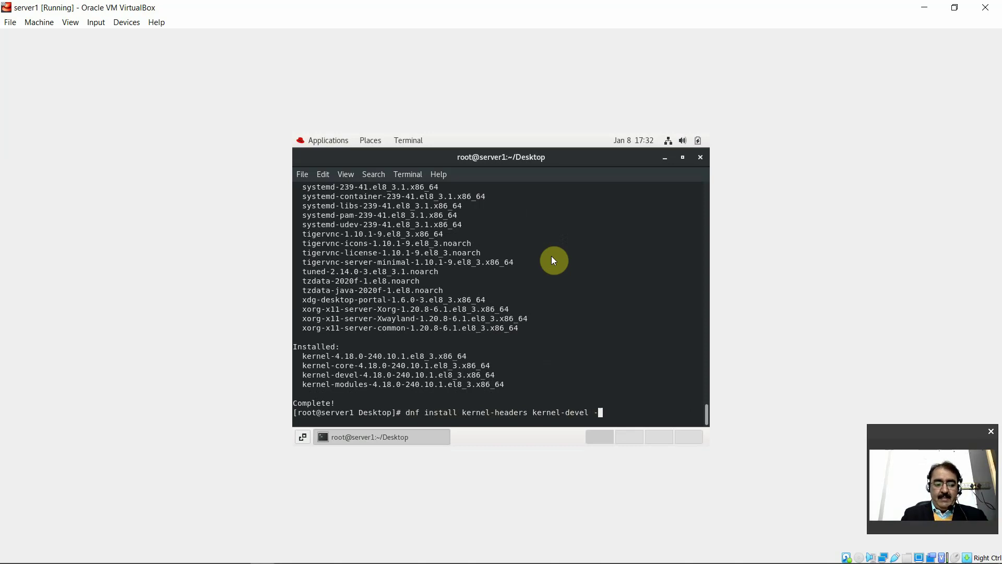
{"action": "key", "text": "BackSpace"}
{"action": "key", "text": "BackSpace"}
{"action": "key", "text": "BackSpace"}
{"action": "key", "text": "BackSpace"}
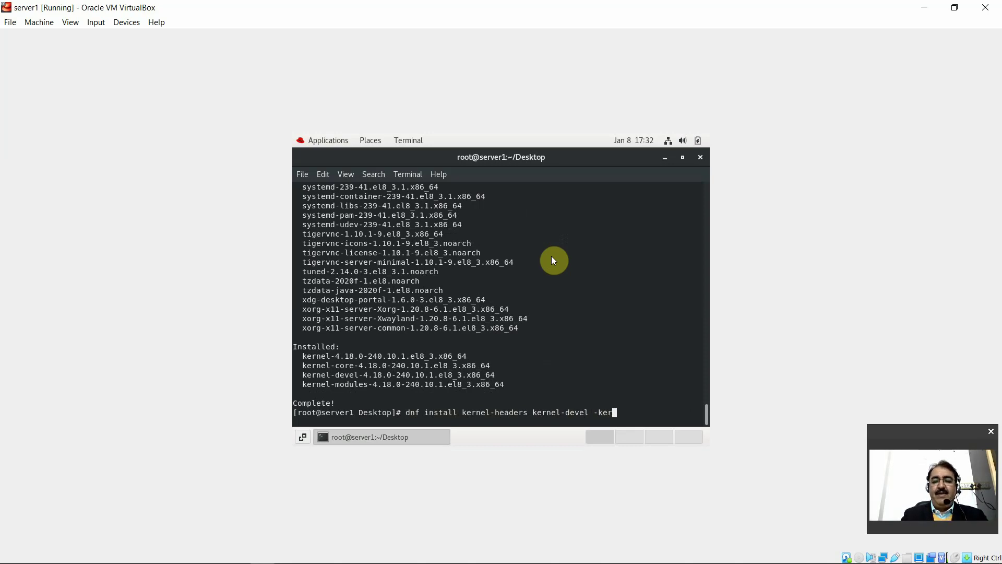
{"action": "key", "text": "BackSpace"}
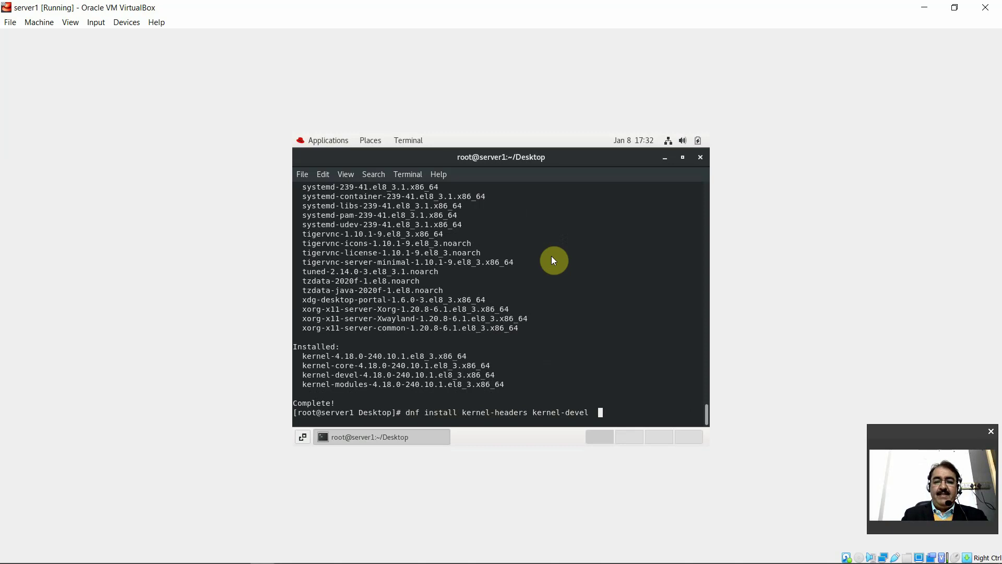
{"action": "type", "text": "kernel-* gcc make"}
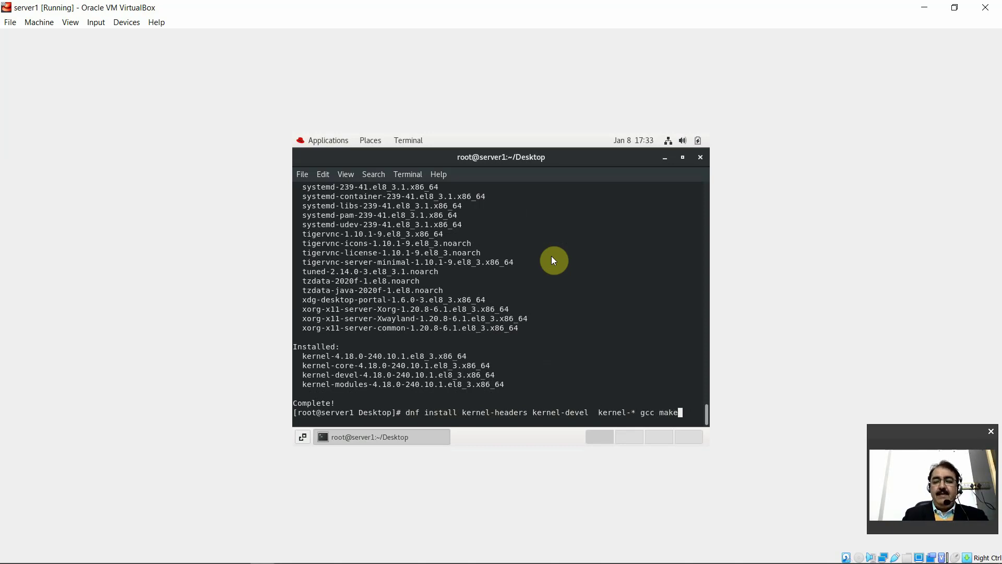
{"action": "key", "text": "Return"}
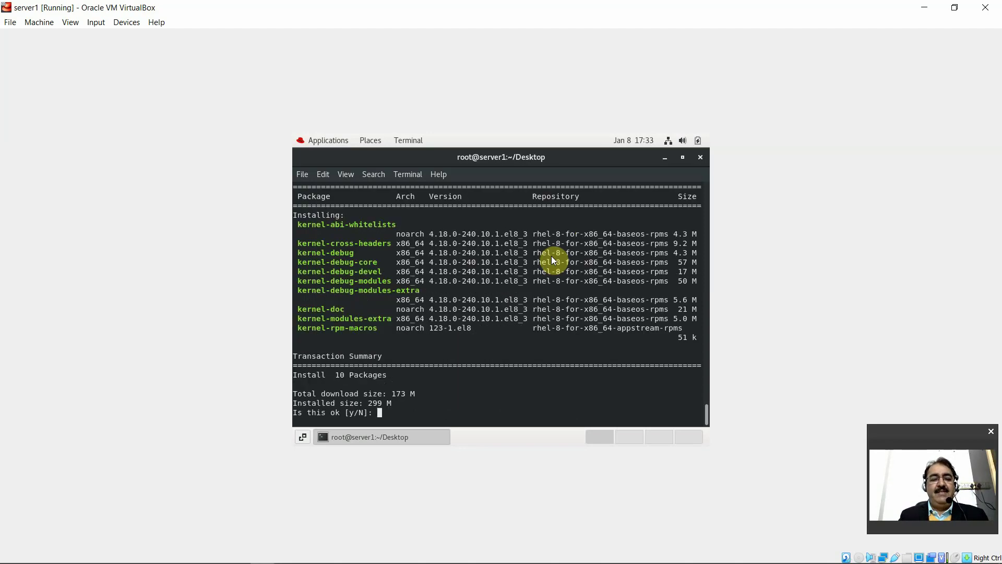
{"action": "type", "text": "y"}
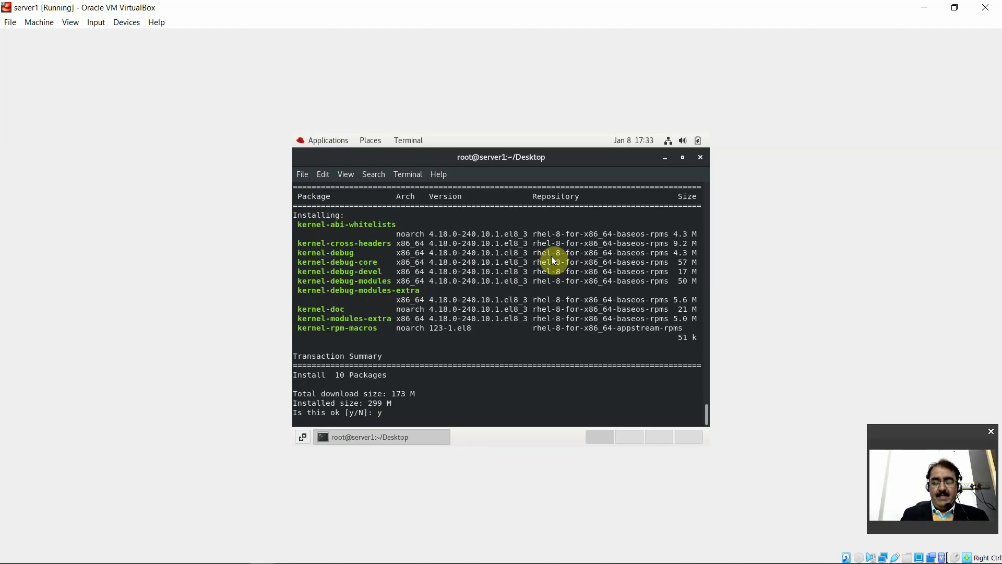
{"action": "key", "text": "Return"}
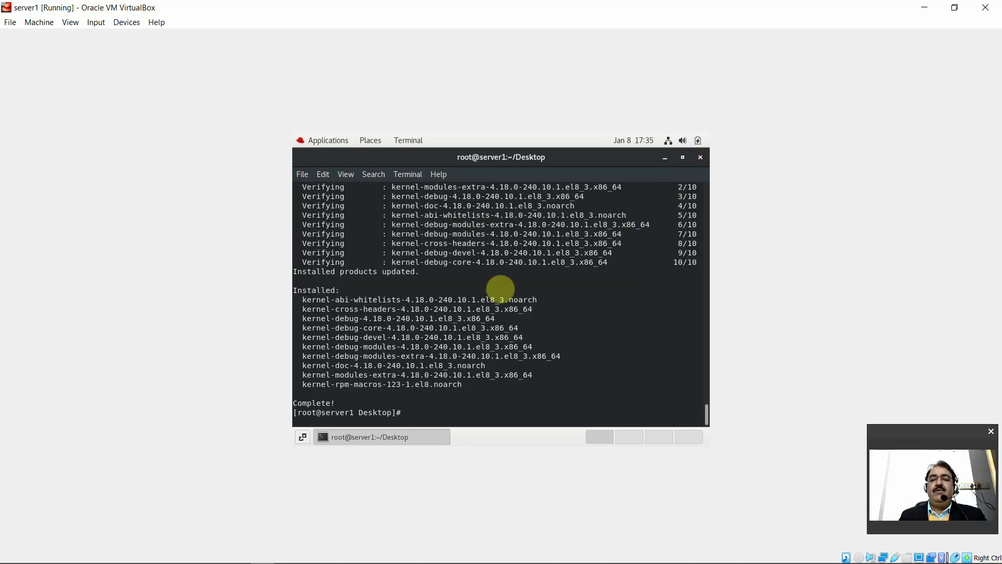
- Close the terminal, insert the Guest Additions CD image and run its autorun installer
{"action": "left_click", "coordinate": [701, 157]}
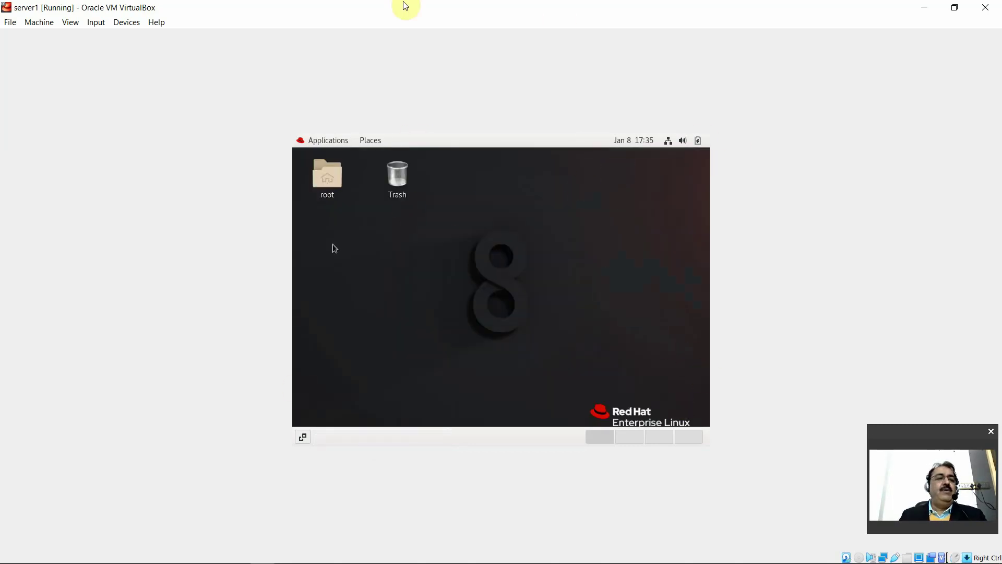
{"action": "left_click", "coordinate": [125, 23]}
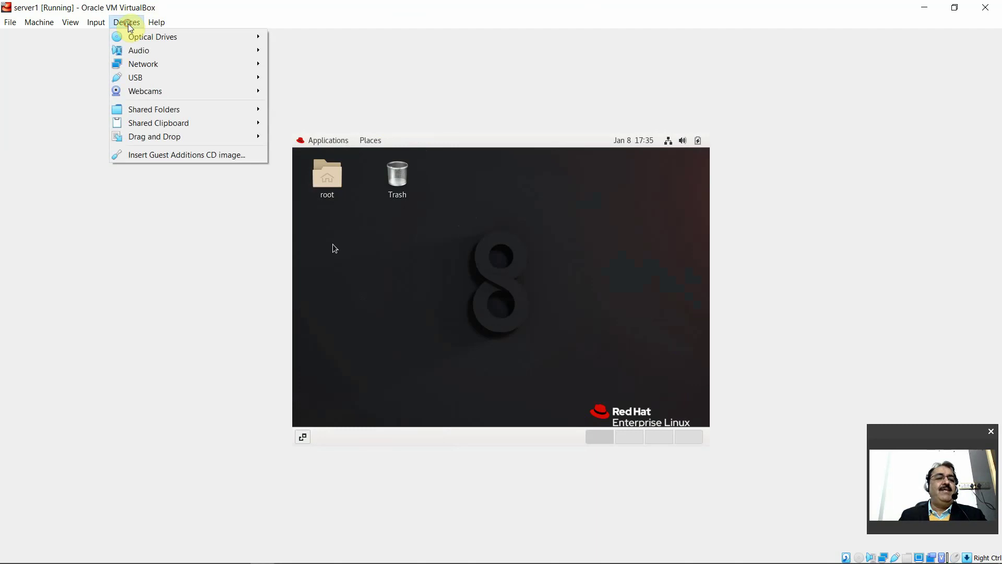
{"action": "left_click", "coordinate": [169, 155]}
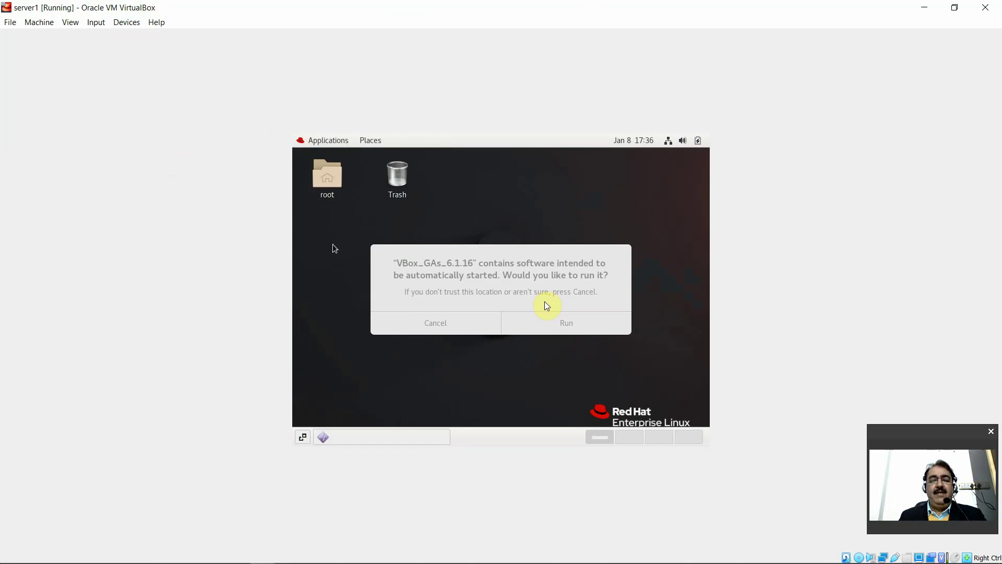
{"action": "left_click", "coordinate": [673, 316]}
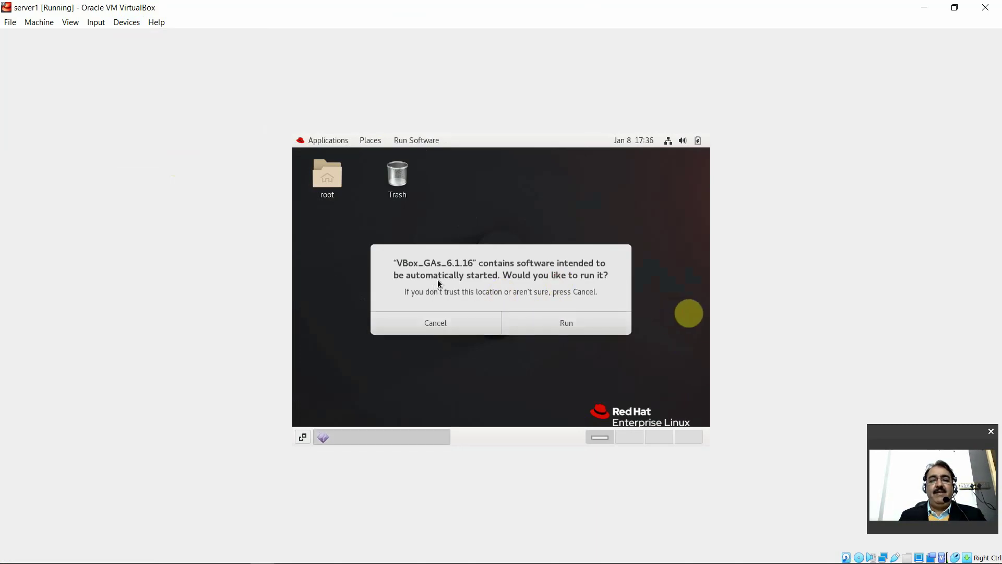
{"action": "left_click", "coordinate": [566, 324]}
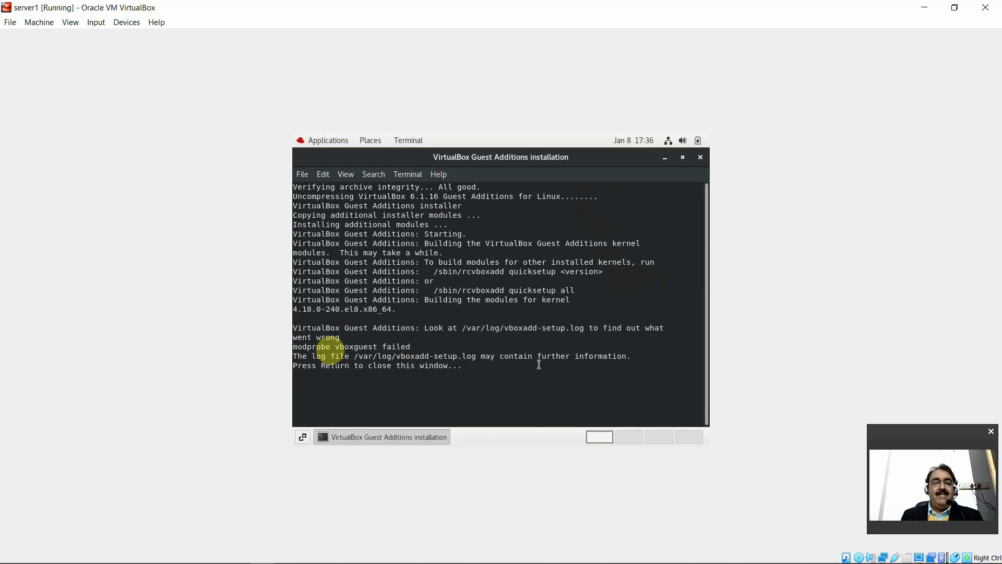
- Select the /var/log/vboxadd-setup.log path and open a second terminal tab with a root shell
{"action": "left_click_drag", "start_coordinate": [307, 347], "coordinate": [410, 348]}
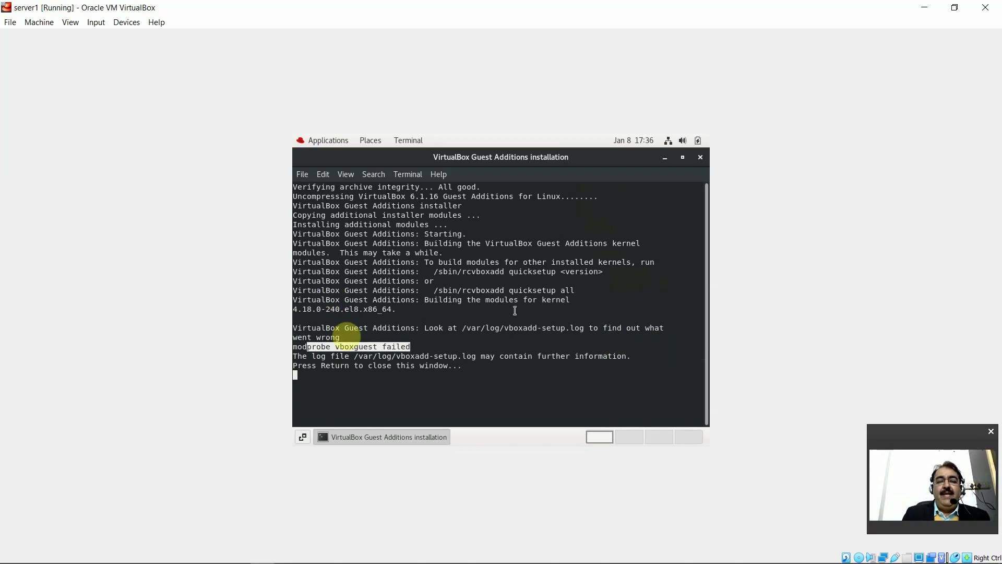
{"action": "left_click_drag", "start_coordinate": [462, 327], "coordinate": [581, 329]}
{"action": "key", "text": "ctrl+c"}
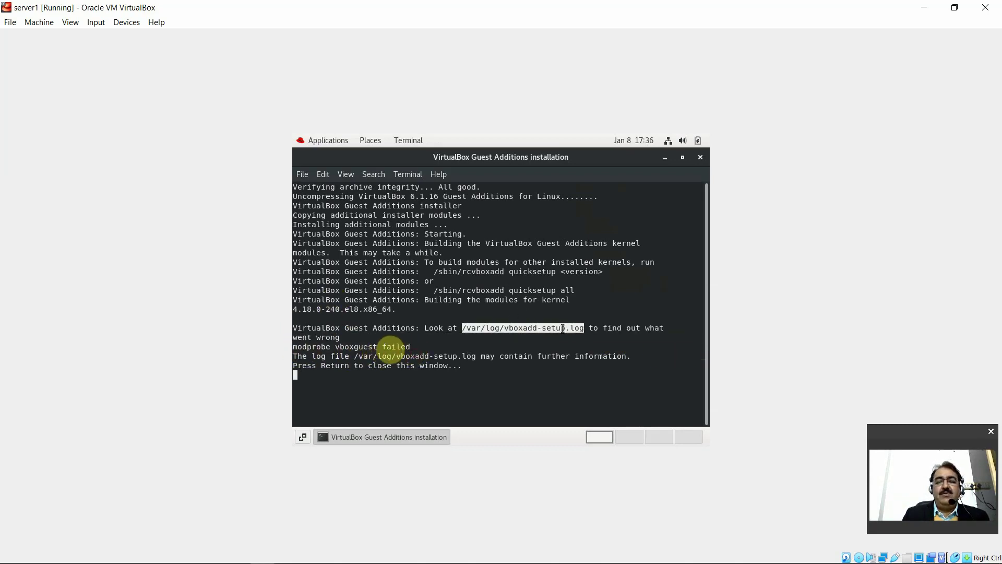
{"action": "left_click", "coordinate": [301, 176]}
{"action": "left_click", "coordinate": [321, 191]}
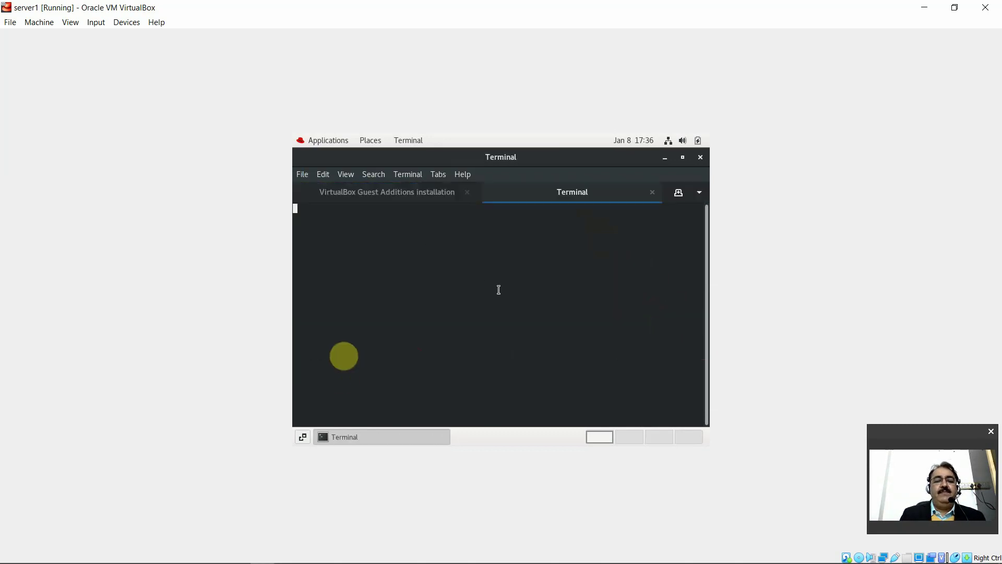
- Return to the tab showing the Guest Additions installer output
{"action": "right_click", "coordinate": [499, 251]}
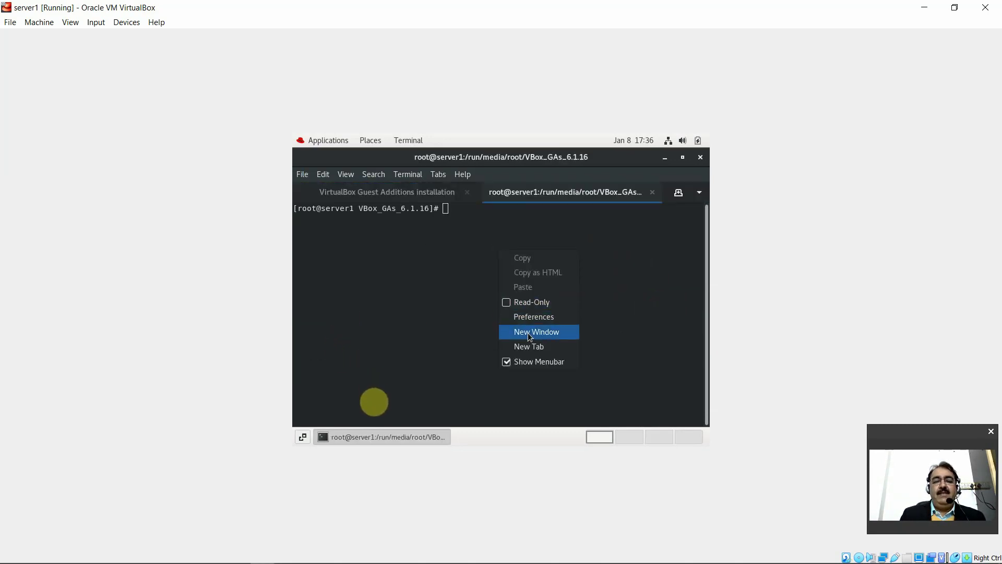
{"action": "right_click", "coordinate": [489, 220]}
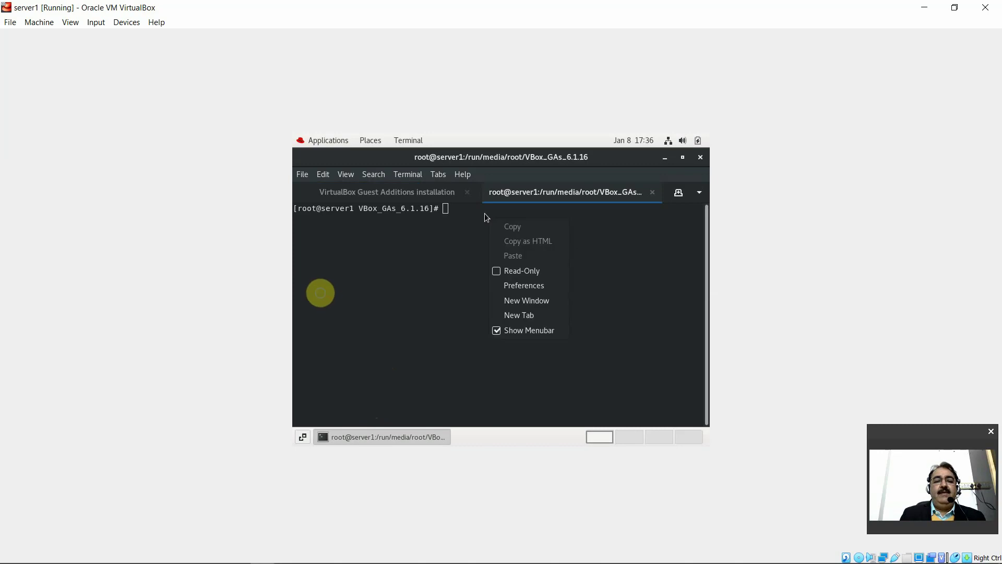
{"action": "left_click", "coordinate": [387, 191]}
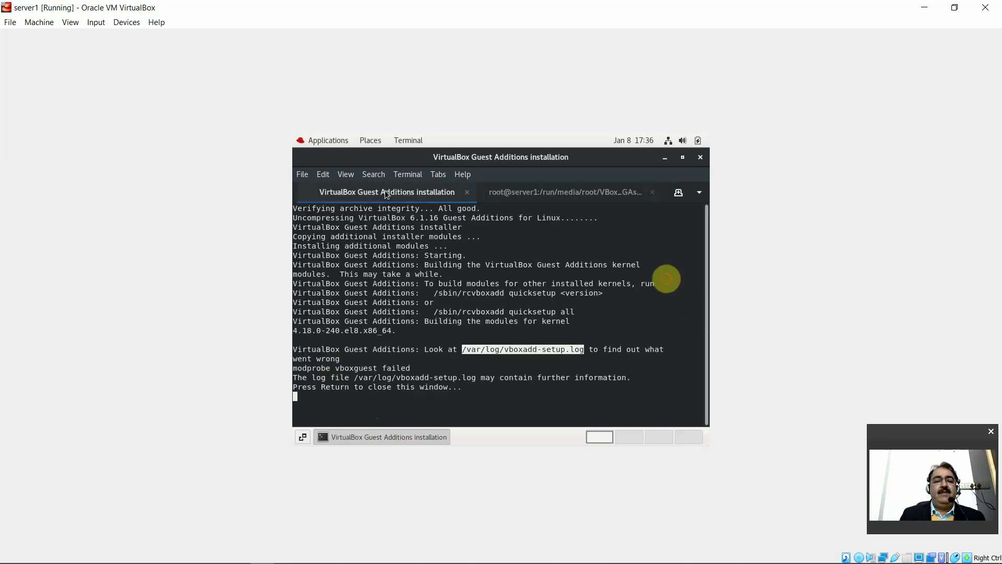
{"action": "right_click", "coordinate": [532, 352]}
- In the root shell tab, open /var/log/vboxadd-setup.log in vi
{"action": "left_click", "coordinate": [537, 195]}
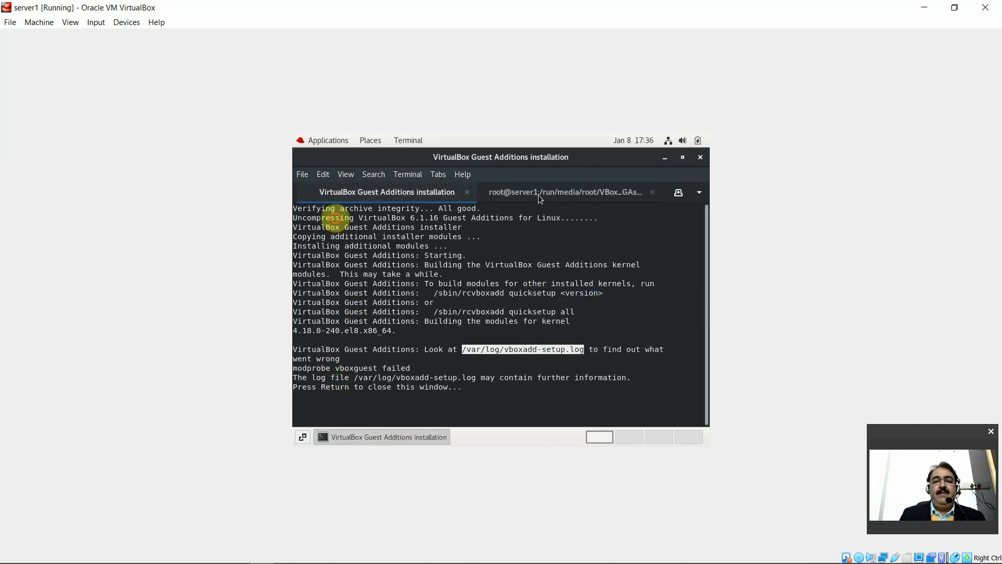
{"action": "left_click", "coordinate": [538, 195]}
{"action": "right_click", "coordinate": [500, 227]}
{"action": "left_click", "coordinate": [521, 255]}
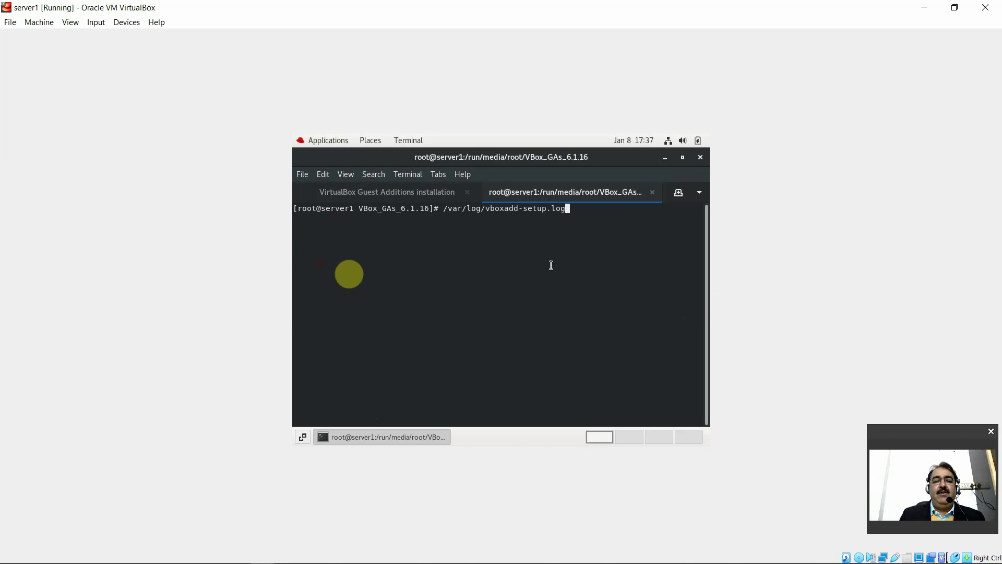
{"action": "key", "text": "Left"}
{"action": "key", "text": "Left"}
{"action": "key", "text": "Left"}
{"action": "key", "text": "Left"}
{"action": "key", "text": "Left"}
{"action": "key", "text": "Left"}
{"action": "key", "text": "Left"}
{"action": "key", "text": "Left"}
{"action": "key", "text": "Left"}
{"action": "key", "text": "Left"}
{"action": "key", "text": "Left"}
{"action": "key", "text": "Left"}
{"action": "key", "text": "Left"}
{"action": "key", "text": "Left"}
{"action": "key", "text": "Left"}
{"action": "key", "text": "Left"}
{"action": "key", "text": "Left"}
{"action": "key", "text": "Left"}
{"action": "key", "text": "Left"}
{"action": "key", "text": "Left"}
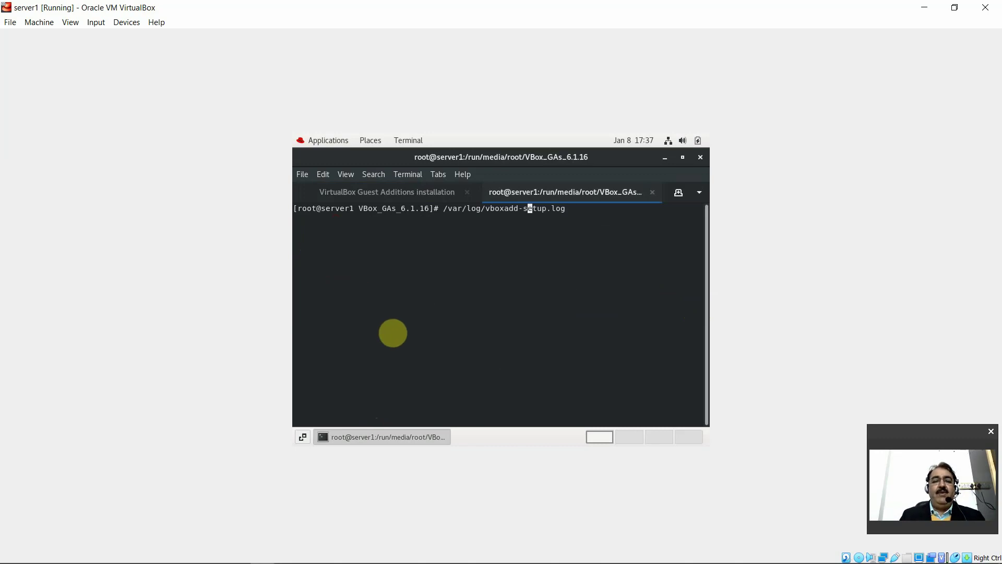
{"action": "type", "text": "vi"}
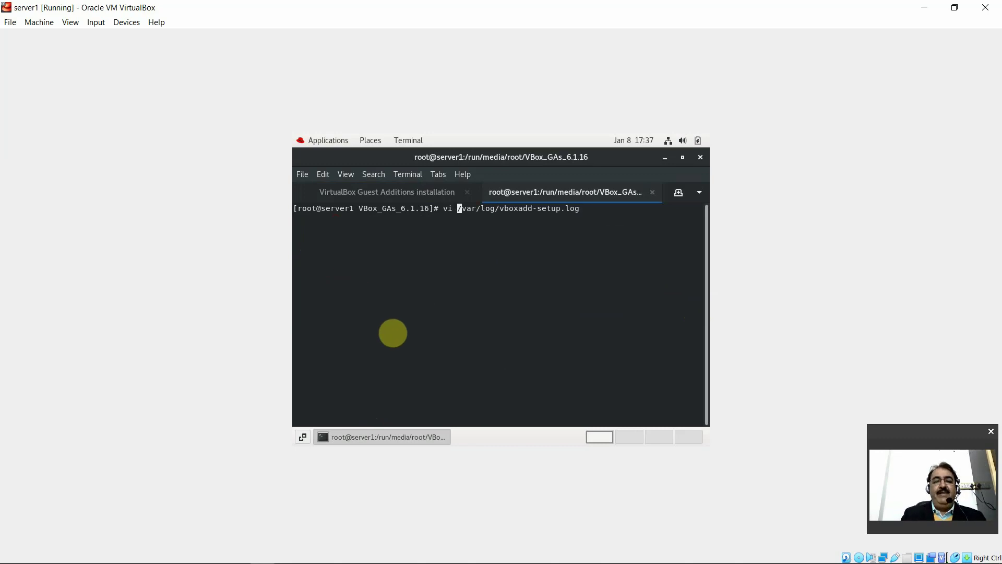
{"action": "key", "text": "Return"}
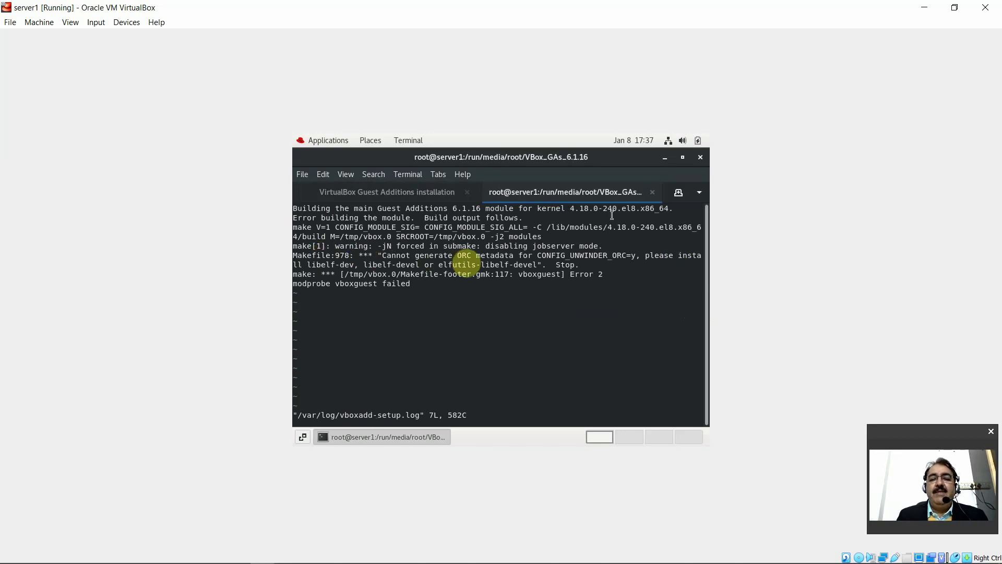
- Highlight the ORC metadata error and the suggested libelf-dev, libelf-devel, elfutils-libelf-devel packages
{"action": "left_click_drag", "start_coordinate": [425, 217], "coordinate": [518, 218]}
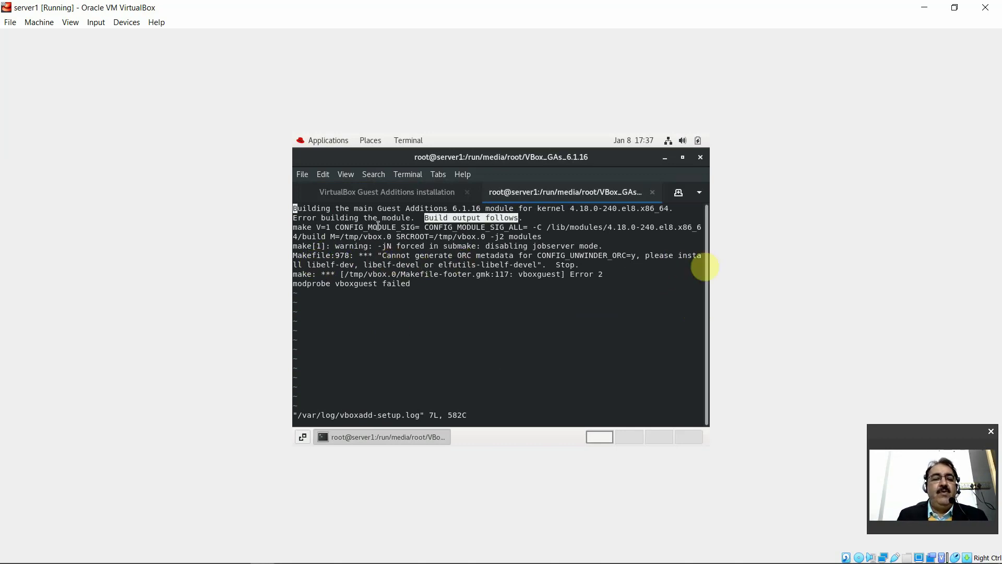
{"action": "left_click_drag", "start_coordinate": [335, 227], "coordinate": [547, 228]}
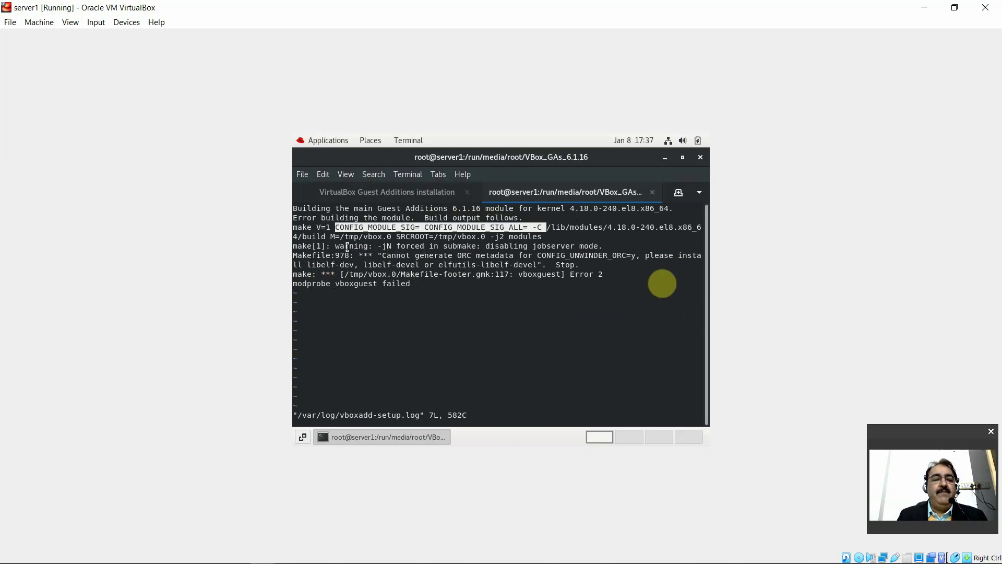
{"action": "left_click_drag", "start_coordinate": [340, 246], "coordinate": [382, 246]}
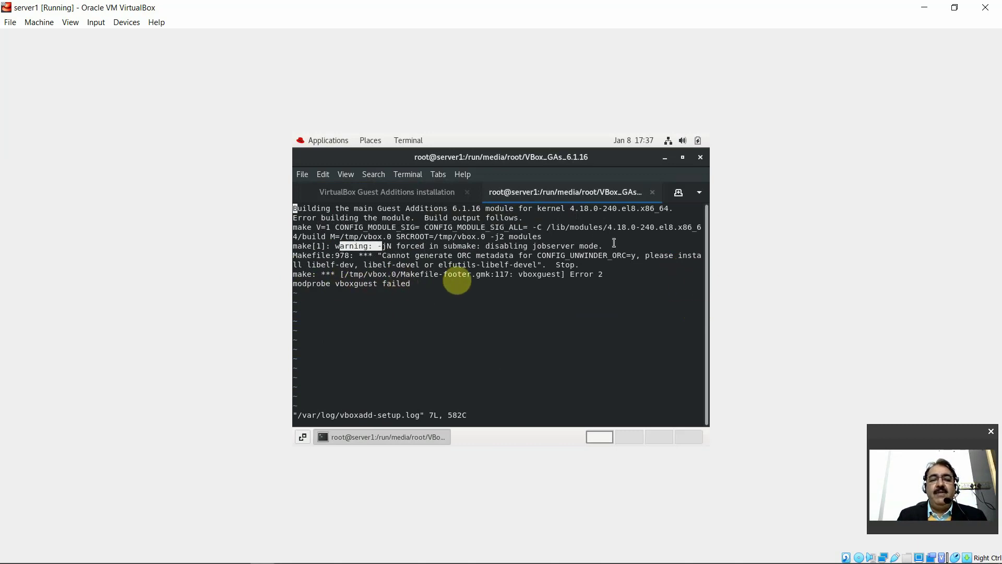
{"action": "left_click_drag", "start_coordinate": [385, 256], "coordinate": [627, 255]}
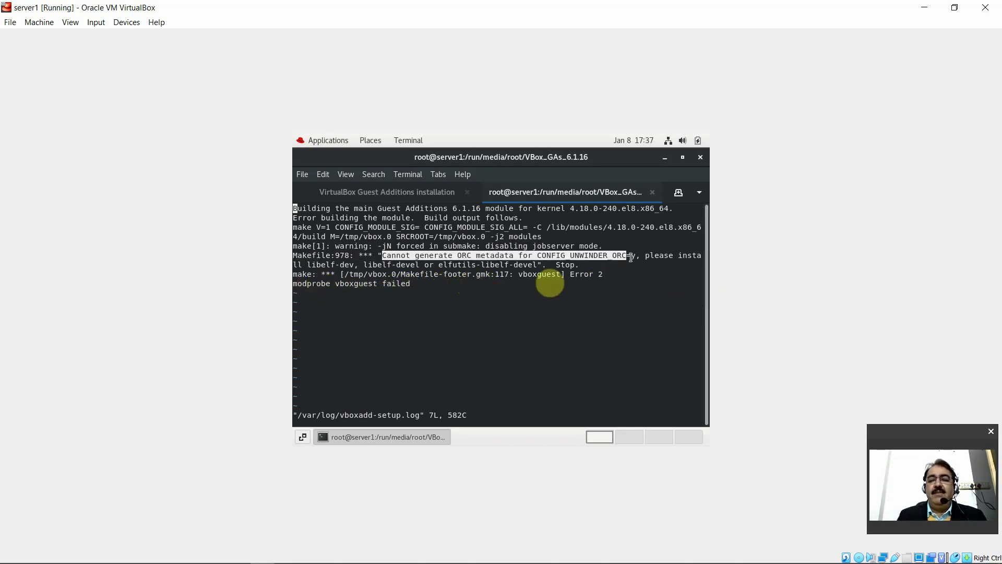
{"action": "left_click", "coordinate": [309, 265]}
{"action": "left_click_drag", "start_coordinate": [309, 265], "coordinate": [535, 260]}
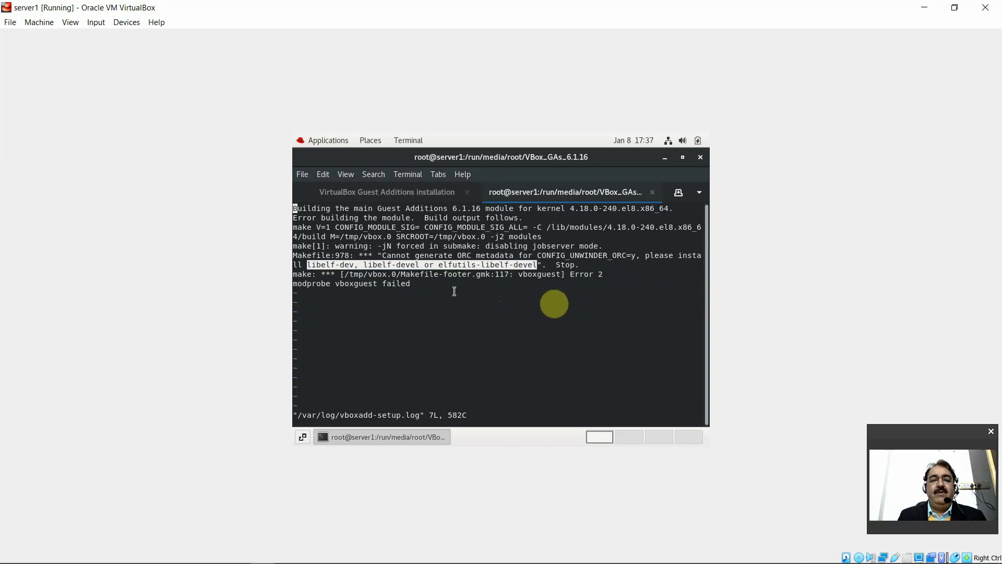
- Copy the suggested libelf package names and close the finished installer tab
{"action": "right_click", "coordinate": [324, 263]}
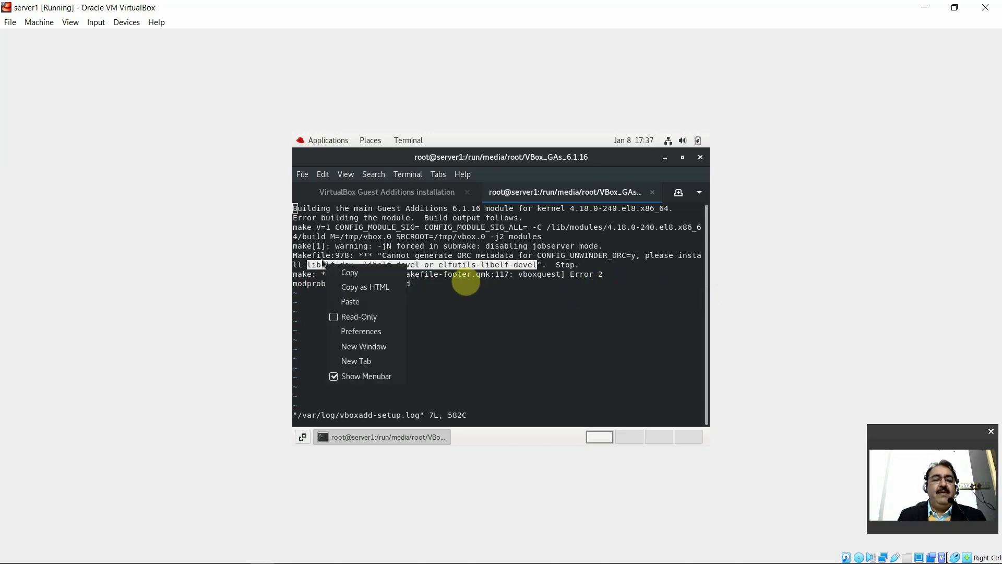
{"action": "left_click", "coordinate": [347, 273]}
{"action": "left_click", "coordinate": [404, 196]}
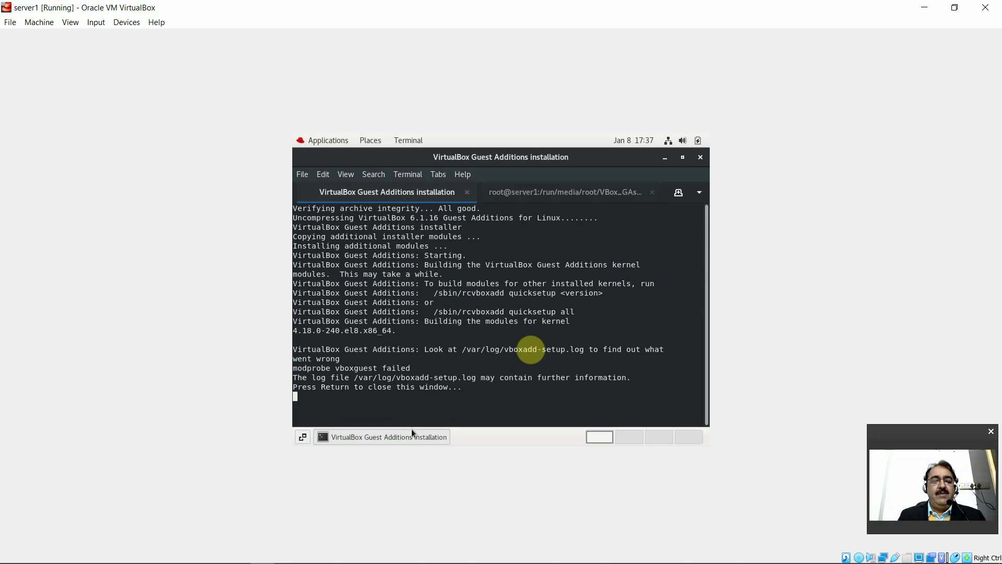
{"action": "key", "text": "Return"}
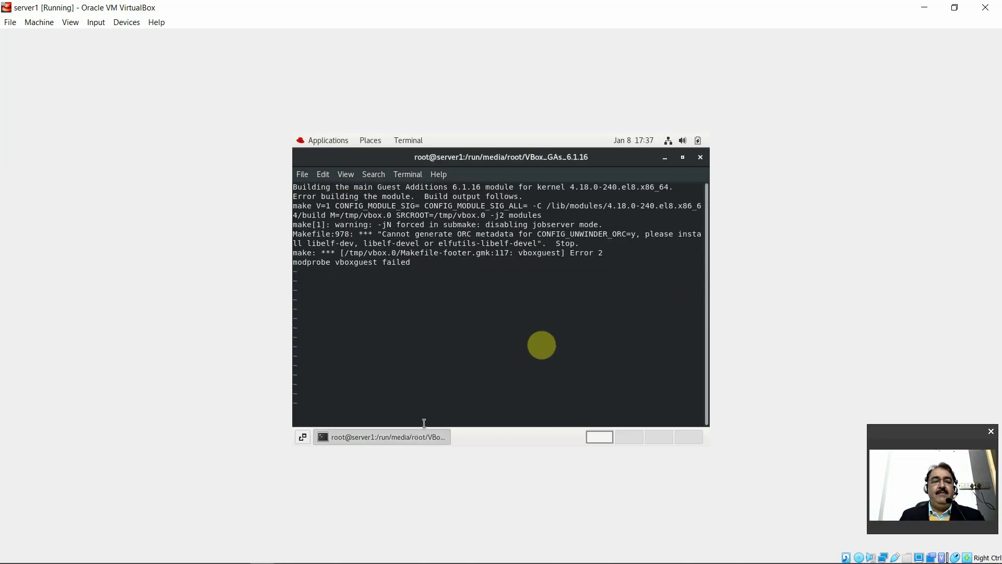
- In a new terminal tab, run dnf install with the pasted libelf package names
{"action": "left_click", "coordinate": [302, 174]}
{"action": "left_click", "coordinate": [320, 190]}
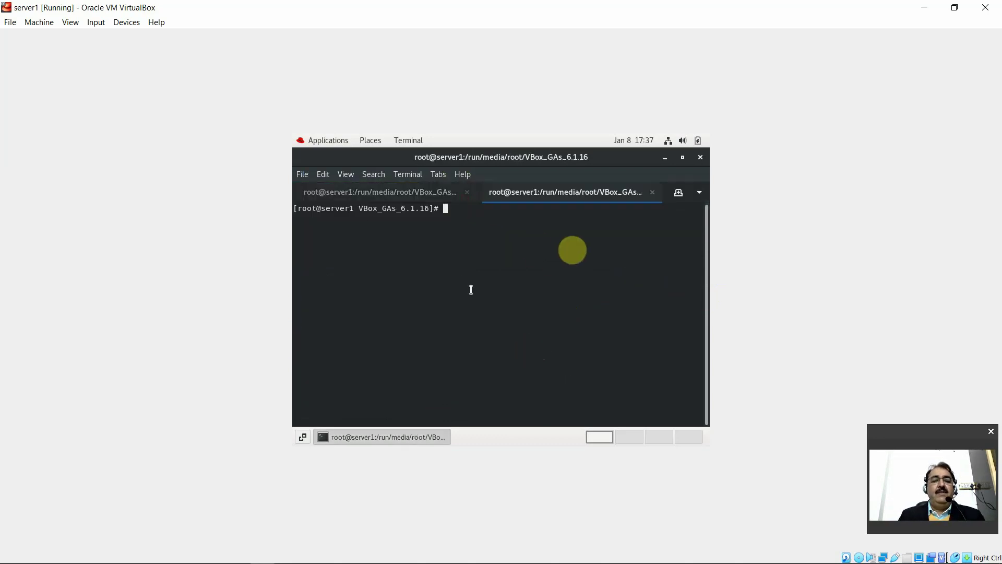
{"action": "right_click", "coordinate": [519, 220]}
{"action": "left_click", "coordinate": [541, 260]}
{"action": "key", "text": "Left"}
{"action": "key", "text": "Left"}
{"action": "key", "text": "Left"}
{"action": "key", "text": "Left"}
{"action": "key", "text": "Left"}
{"action": "key", "text": "Left"}
{"action": "key", "text": "Left"}
{"action": "key", "text": "Left"}
{"action": "key", "text": "Left"}
{"action": "key", "text": "Left"}
{"action": "key", "text": "Left"}
{"action": "key", "text": "Left"}
{"action": "key", "text": "Left"}
{"action": "key", "text": "Left"}
{"action": "key", "text": "Left"}
{"action": "key", "text": "Left"}
{"action": "key", "text": "Left"}
{"action": "key", "text": "Left"}
{"action": "key", "text": "Left"}
{"action": "key", "text": "Left"}
{"action": "key", "text": "Left"}
{"action": "key", "text": "Left"}
{"action": "key", "text": "Left"}
{"action": "key", "text": "Left"}
{"action": "key", "text": "Left"}
{"action": "key", "text": "Left"}
{"action": "key", "text": "Left"}
{"action": "key", "text": "Left"}
{"action": "key", "text": "Left"}
{"action": "key", "text": "Left"}
{"action": "key", "text": "Left"}
{"action": "key", "text": "Left"}
{"action": "type", "text": "dnf install"}
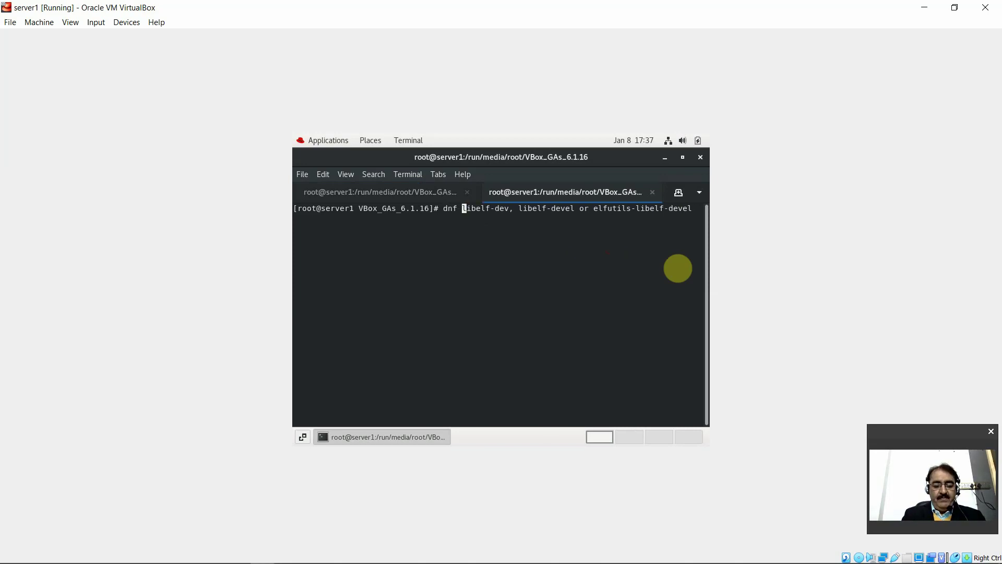
{"action": "key", "text": "Return"}
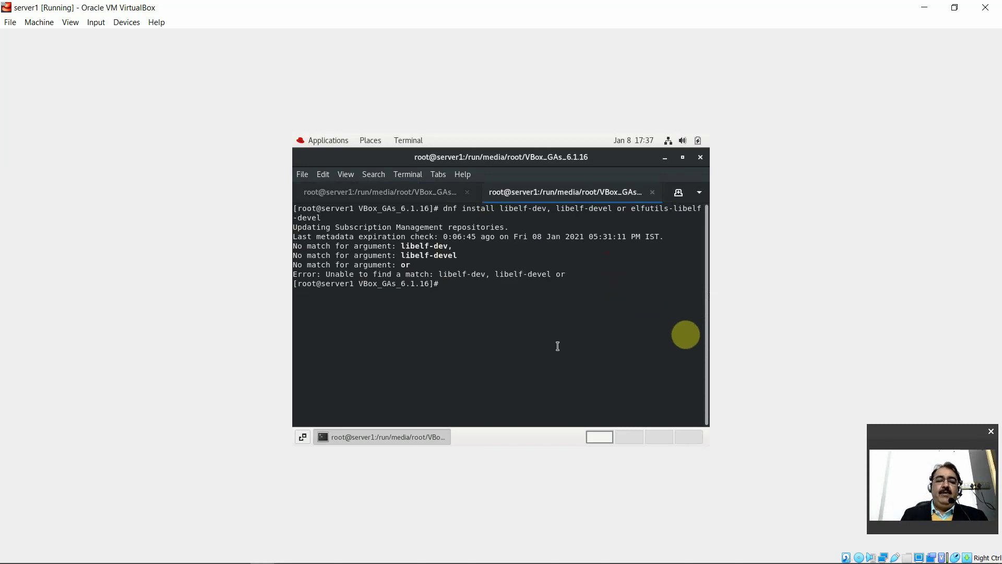
- Try 'dnf install elf-*', which also finds no matching packages
{"action": "type", "text": "elf-"}
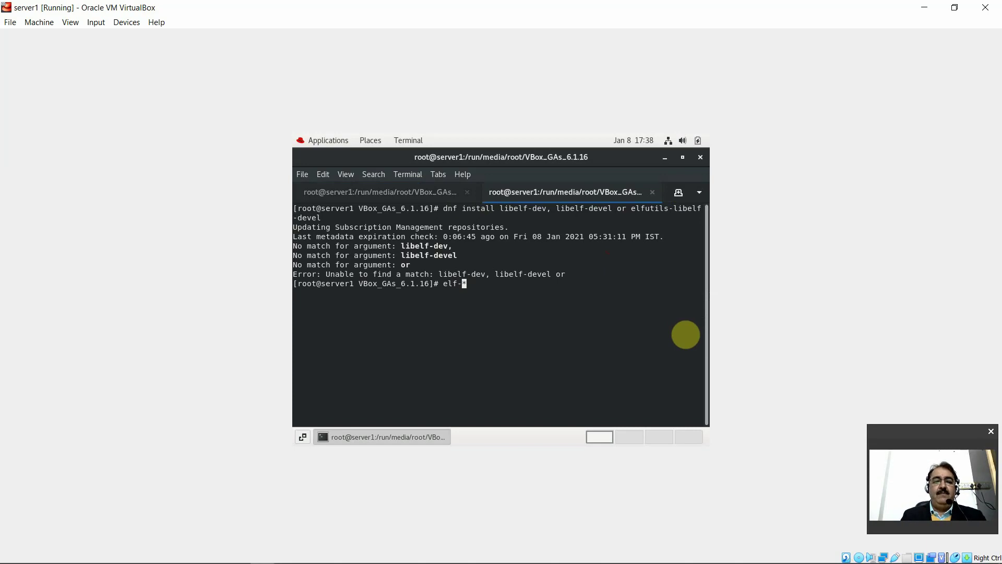
{"action": "type", "text": "dnf ins"}
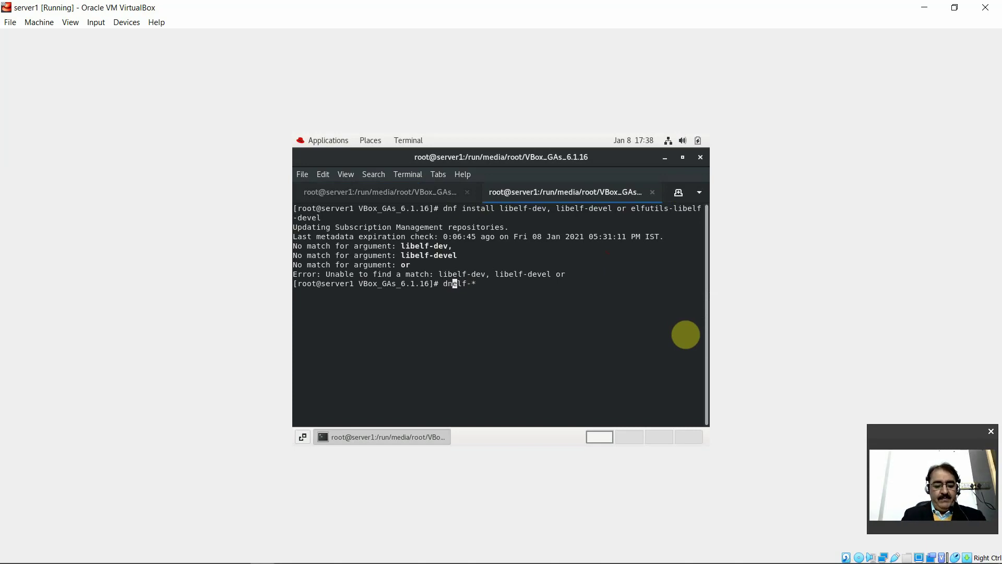
{"action": "type", "text": "tall"}
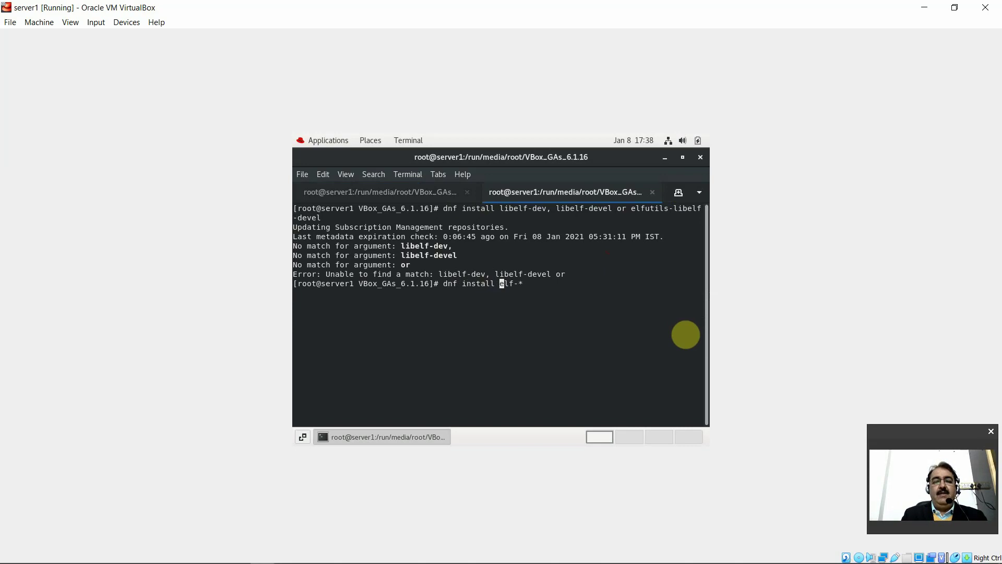
{"action": "key", "text": "Return"}
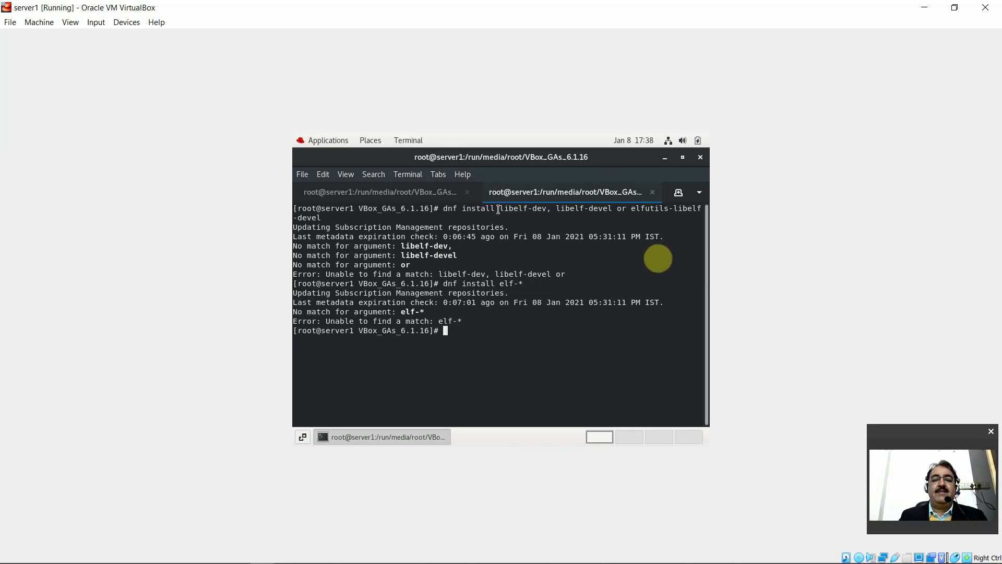
{"action": "left_click_drag", "start_coordinate": [500, 210], "coordinate": [547, 210]}
{"action": "left_click", "coordinate": [555, 210]}
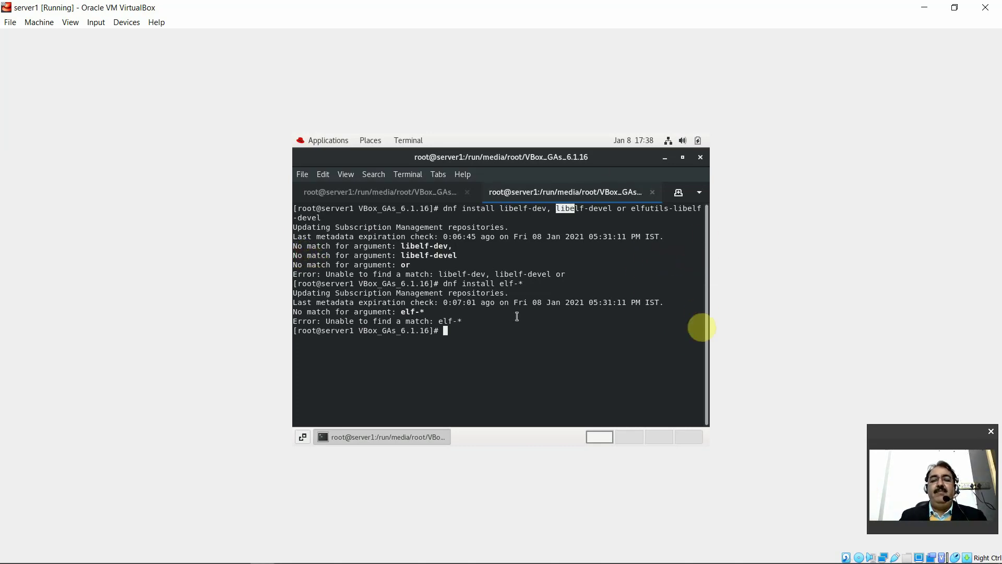
- Recall the previous dnf command and edit it into 'dnf install libel*'
{"action": "key", "text": "Up"}
{"action": "key", "text": "BackSpace"}
{"action": "key", "text": "BackSpace"}
{"action": "type", "text": "lib"}
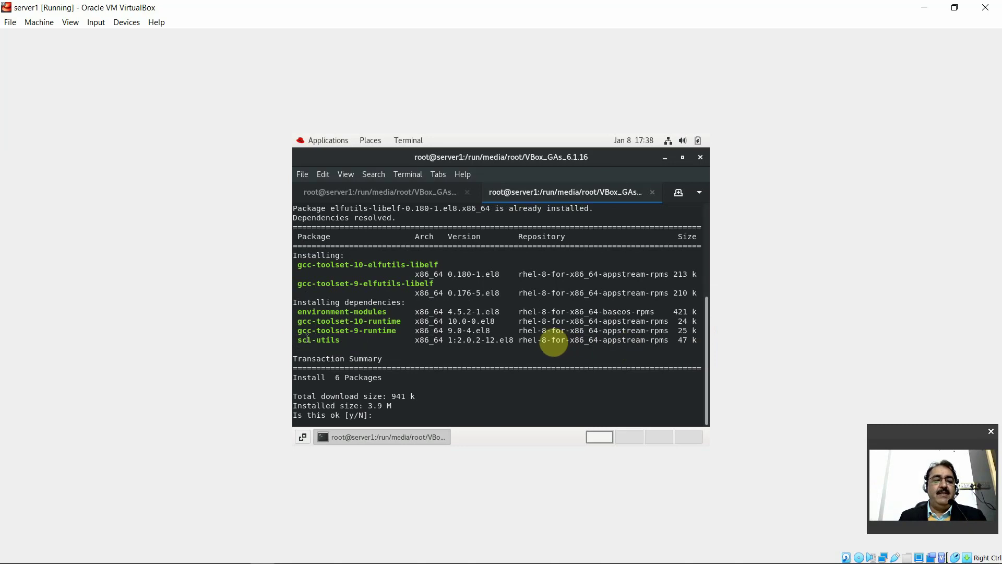
- Review the 6-package list, including gcc-toolset-10-elfutils-libelf, and answer y
{"action": "double_click", "coordinate": [308, 339]}
{"action": "left_click_drag", "start_coordinate": [312, 274], "coordinate": [375, 276]}
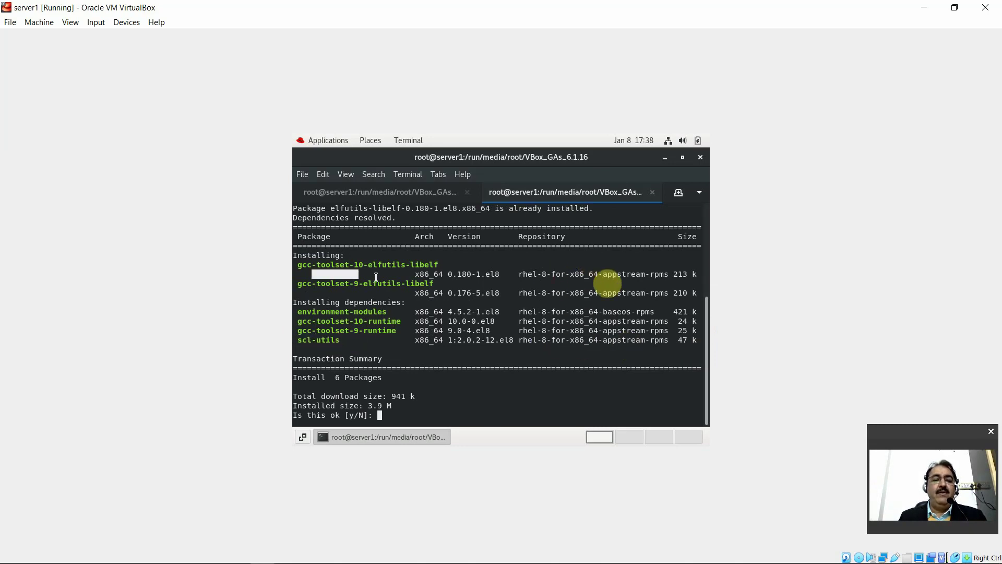
{"action": "left_click_drag", "start_coordinate": [298, 264], "coordinate": [422, 264]}
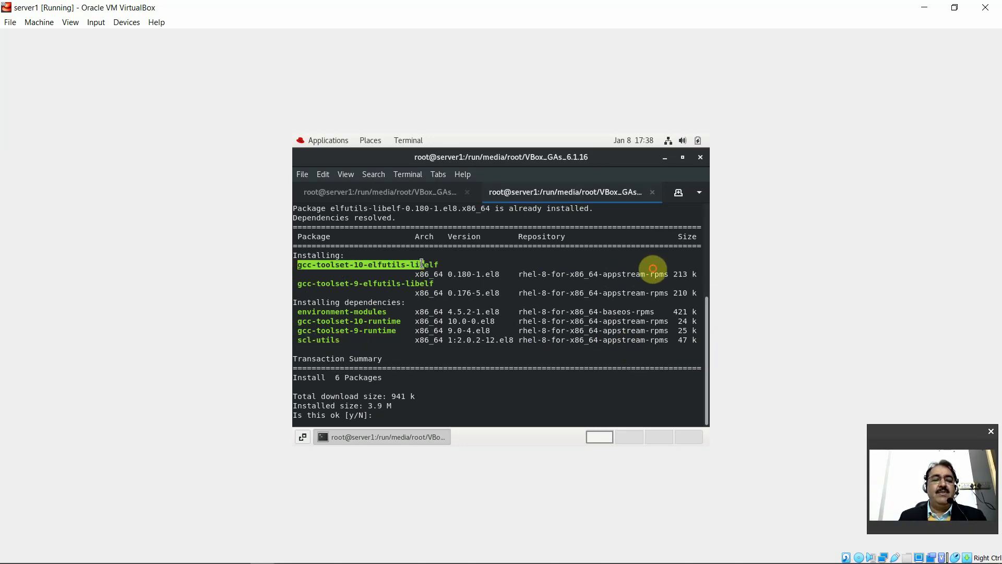
{"action": "left_click", "coordinate": [652, 384]}
{"action": "type", "text": "y"}
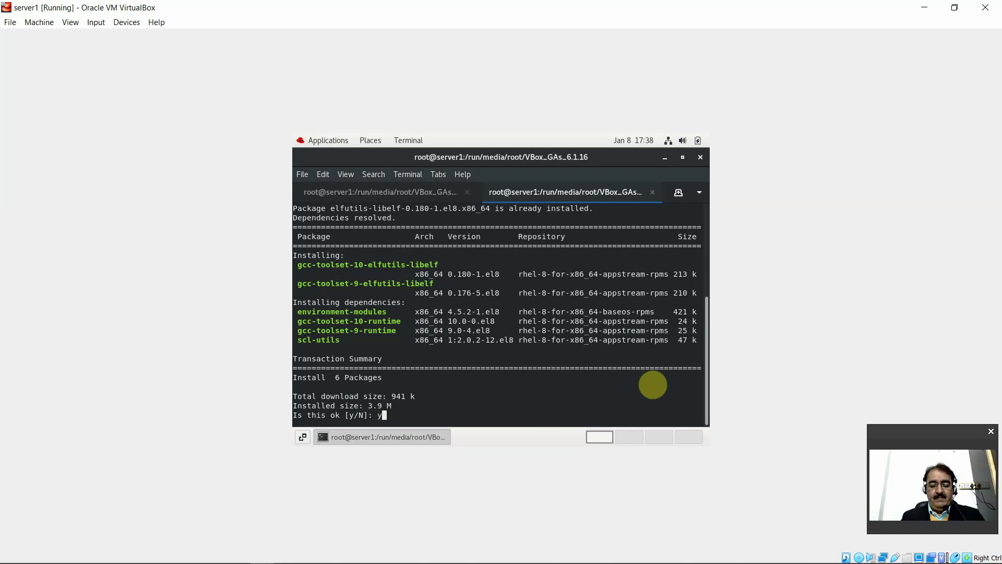
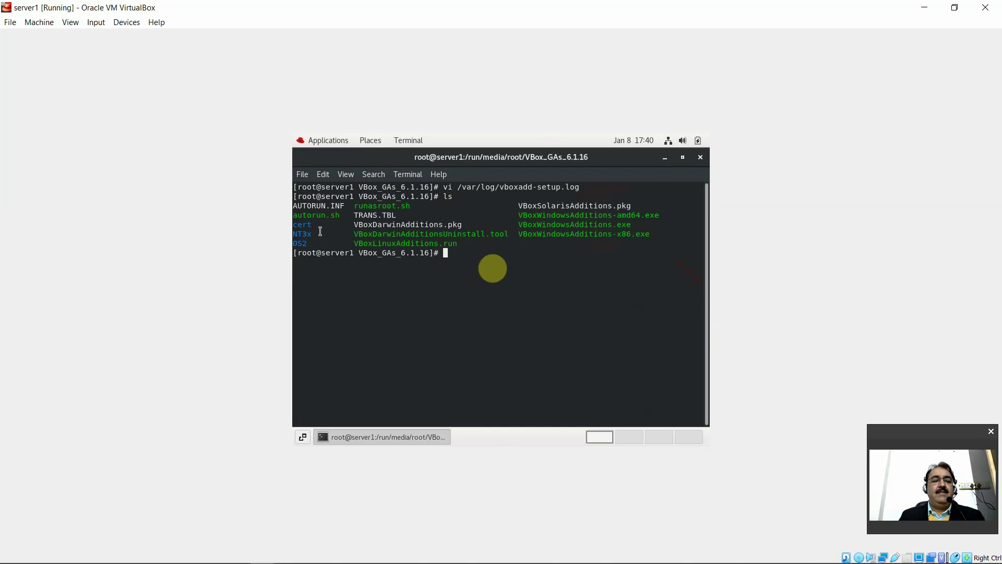
- Run ./VBoxLinuxAdditions.run in the guest terminal; it ends with modprobe vboxguest failed
{"action": "left_click_drag", "start_coordinate": [355, 206], "coordinate": [412, 206]}
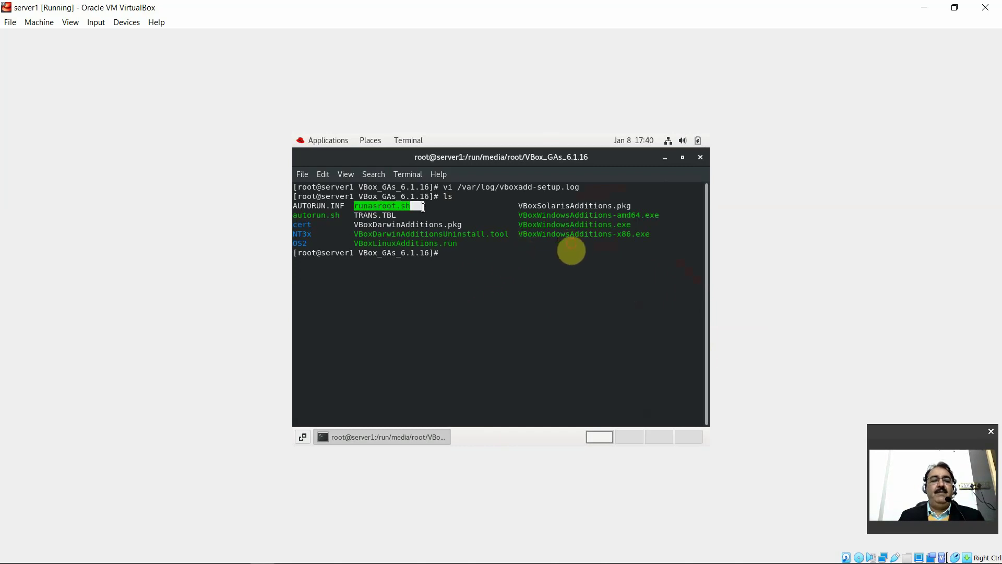
{"action": "left_click", "coordinate": [469, 254]}
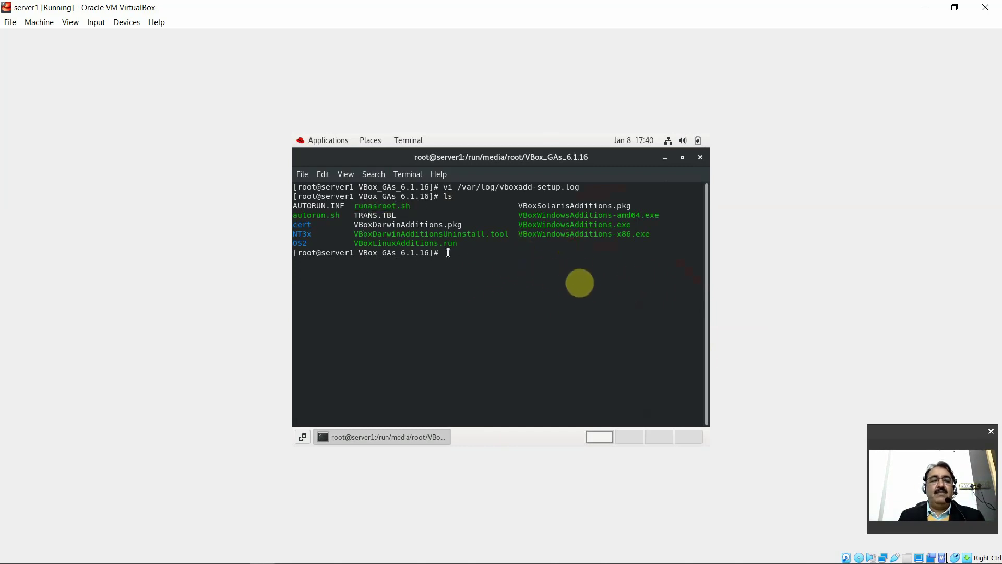
{"action": "type", "text": "./"}
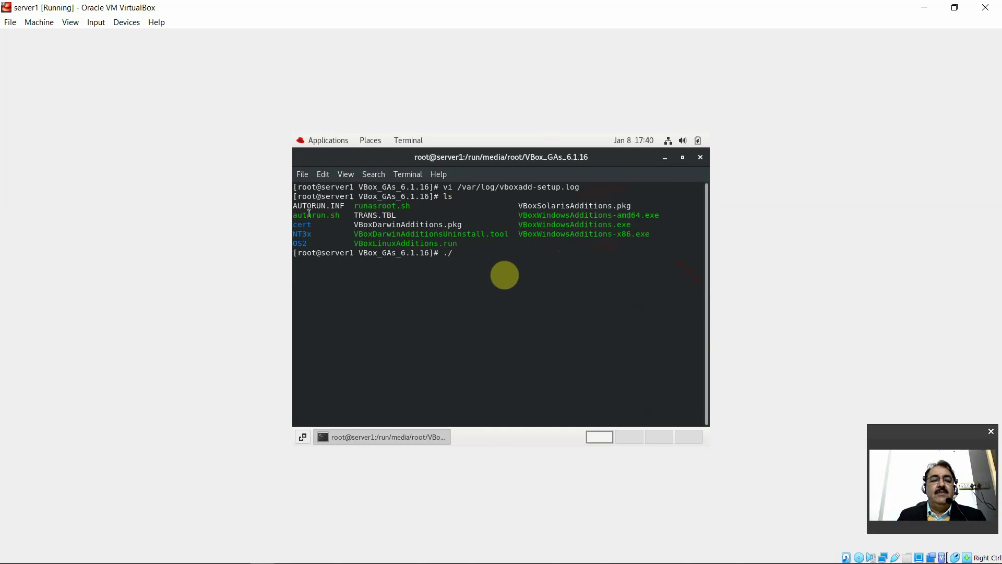
{"action": "left_click_drag", "start_coordinate": [355, 242], "coordinate": [457, 243]}
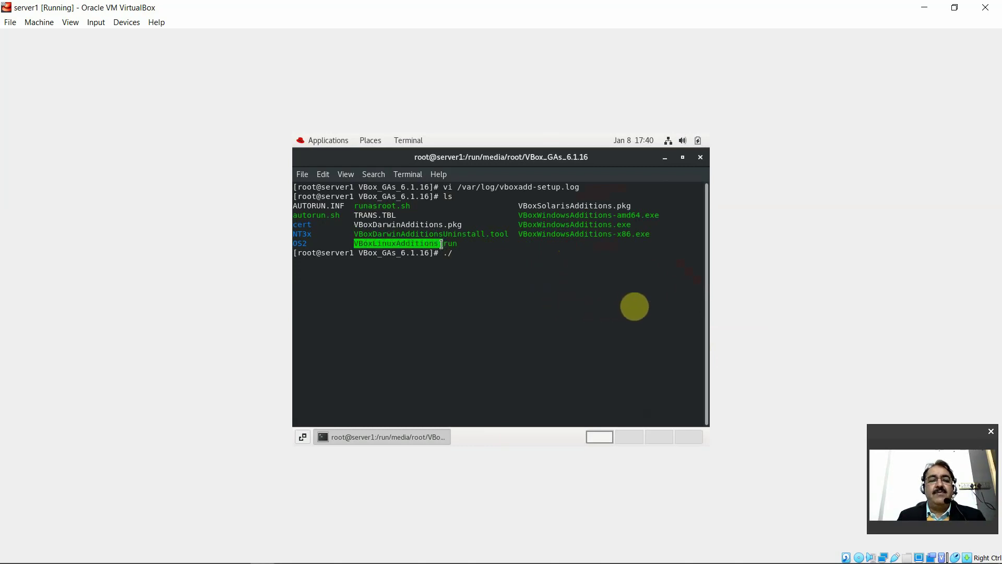
{"action": "middle_click", "coordinate": [545, 339]}
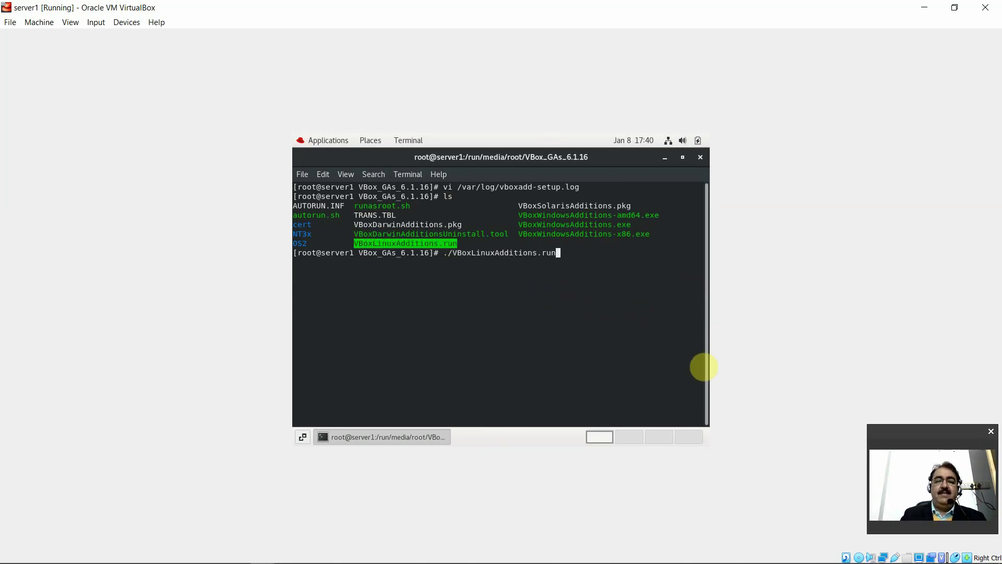
{"action": "key", "text": "Return"}
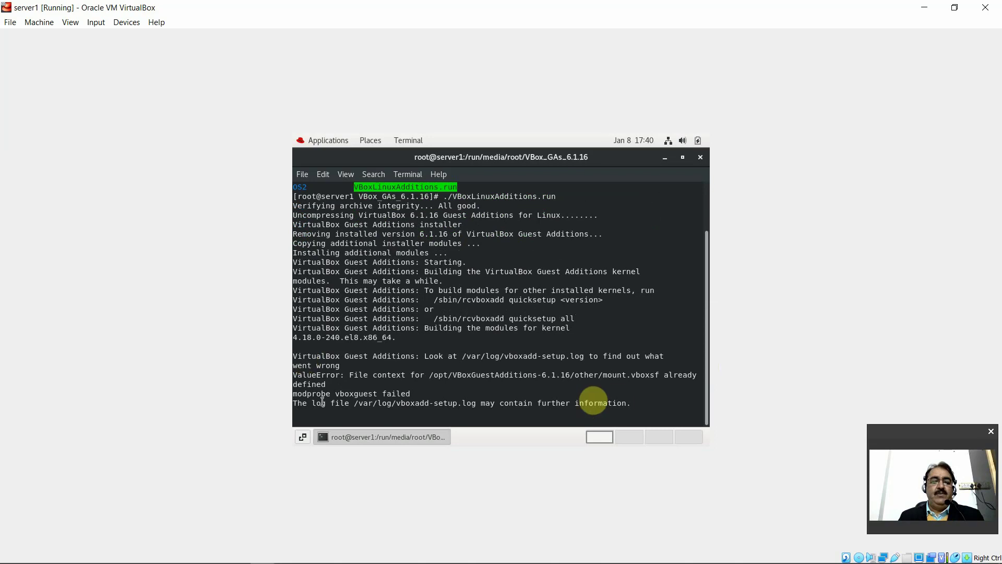
- In a second terminal tab, run dnf whatprovides elfutils-libelf to list matching packages
{"action": "triple_click", "coordinate": [591, 395]}
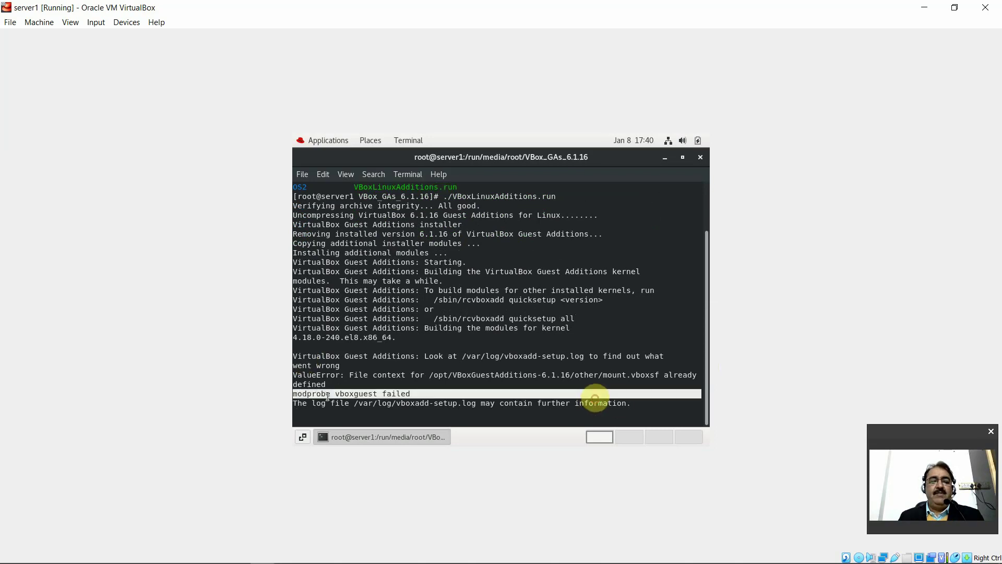
{"action": "left_click", "coordinate": [303, 174]}
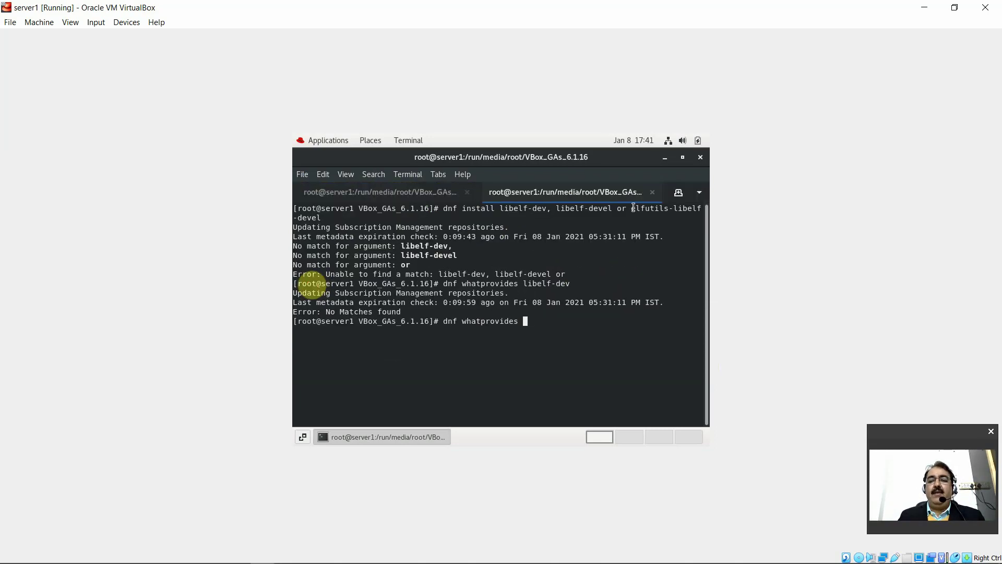
{"action": "left_click_drag", "start_coordinate": [633, 208], "coordinate": [701, 209]}
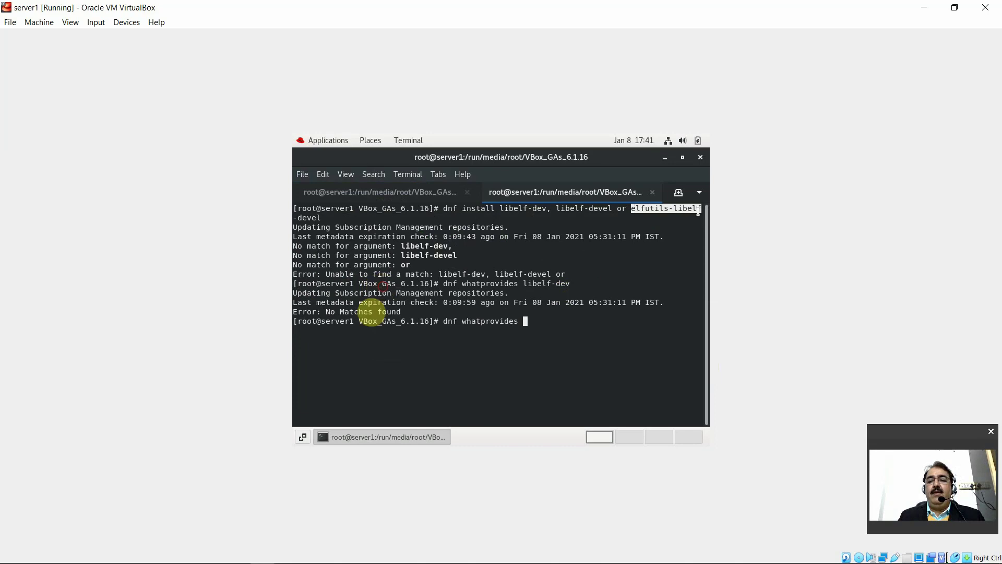
{"action": "type", "text": "elfutils-libelf"}
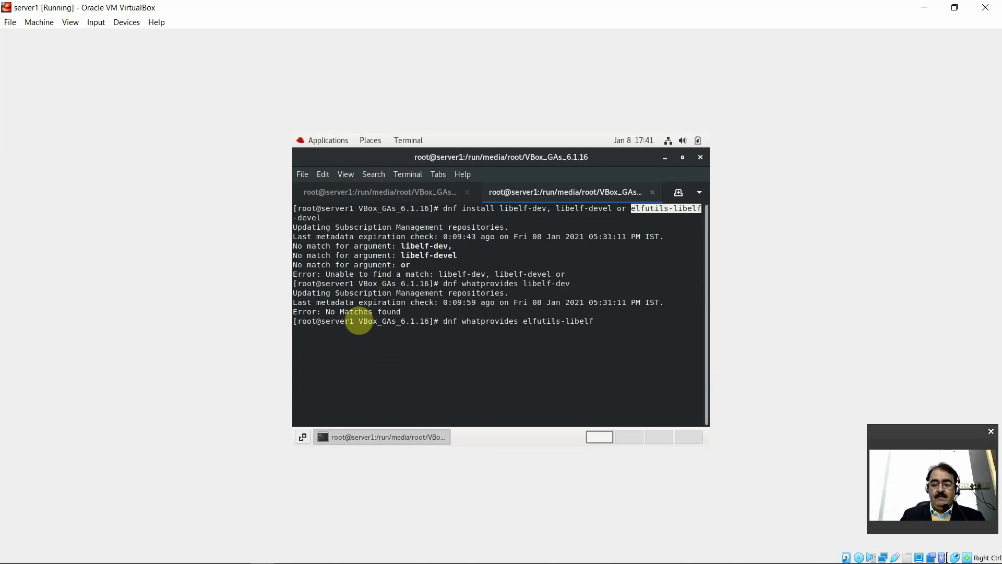
{"action": "key", "text": "Return"}
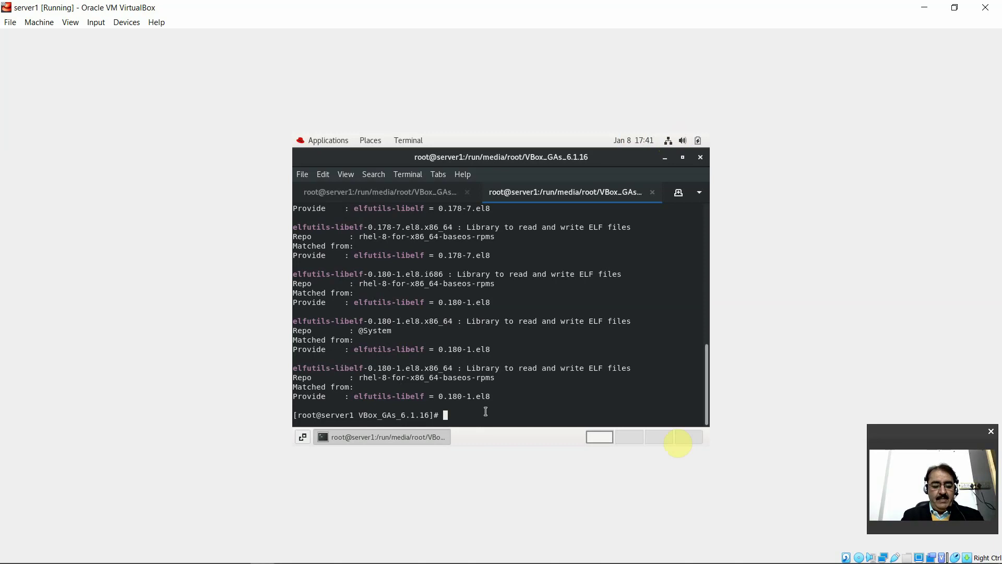
{"action": "type", "text": "dnf instal"}
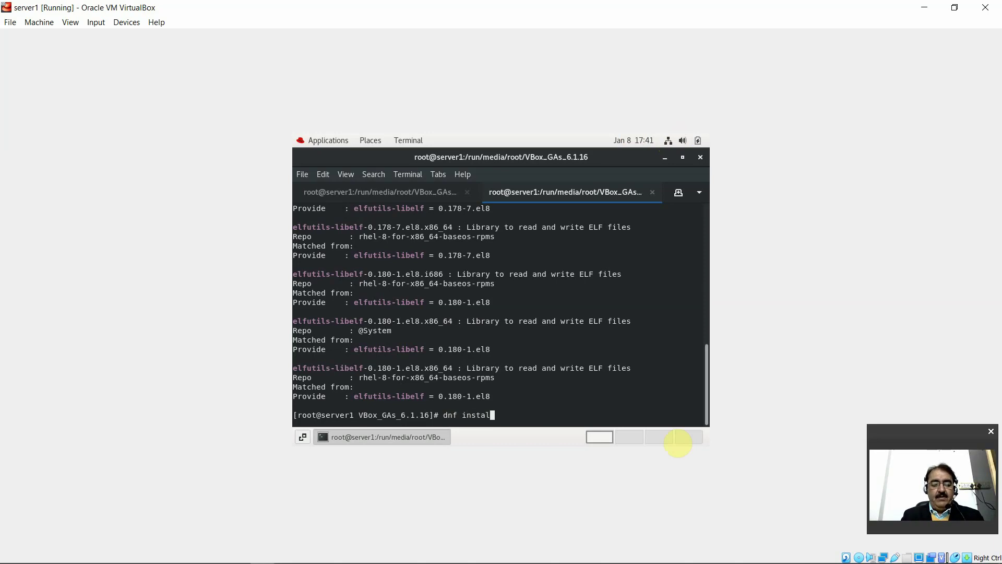
{"action": "type", "text": "l"}
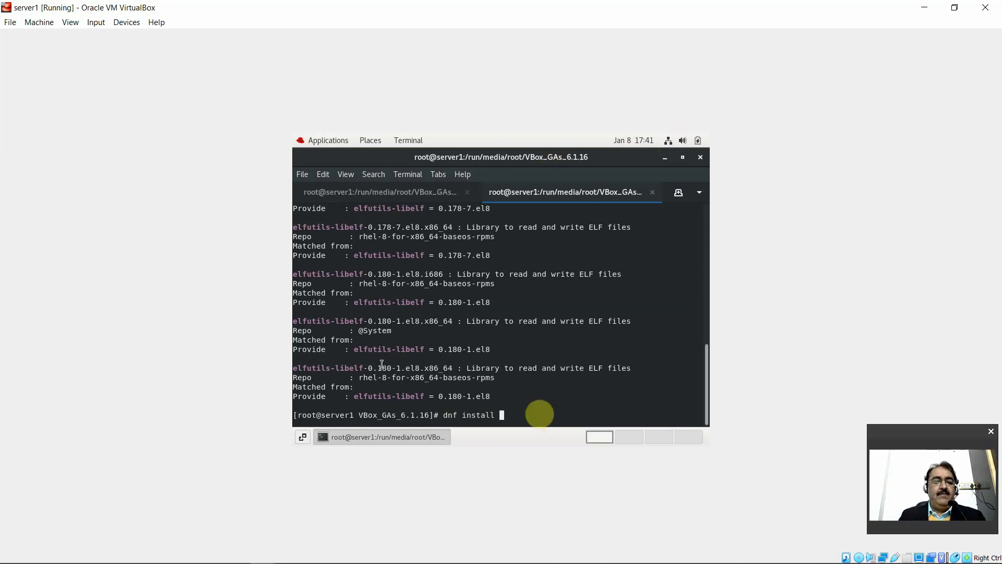
- Install the elfutils-libelf-devel and zlib-devel packages with dnf install, confirming with y
{"action": "left_click", "coordinate": [469, 416]}
{"action": "double_click", "coordinate": [305, 368]}
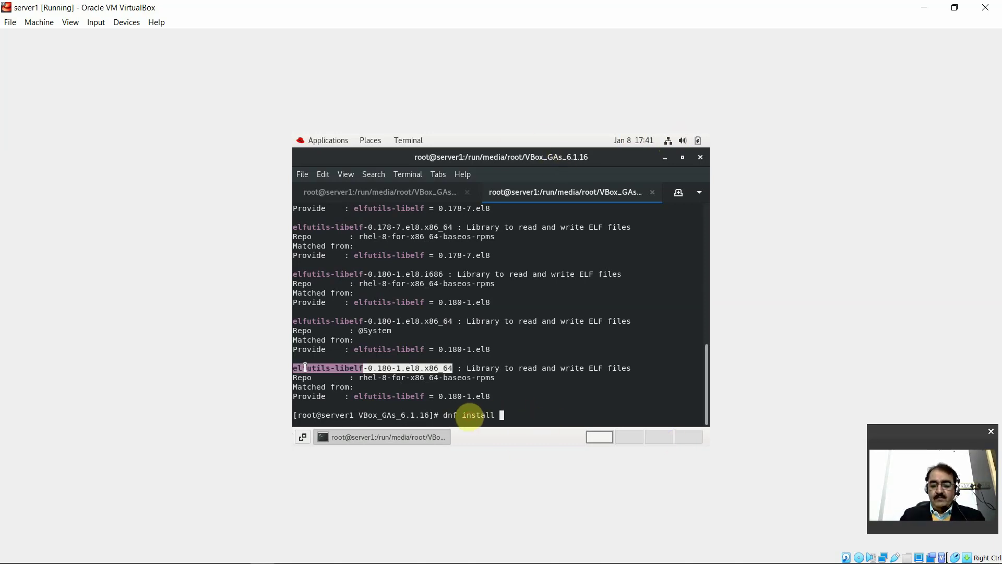
{"action": "middle_click", "coordinate": [470, 416]}
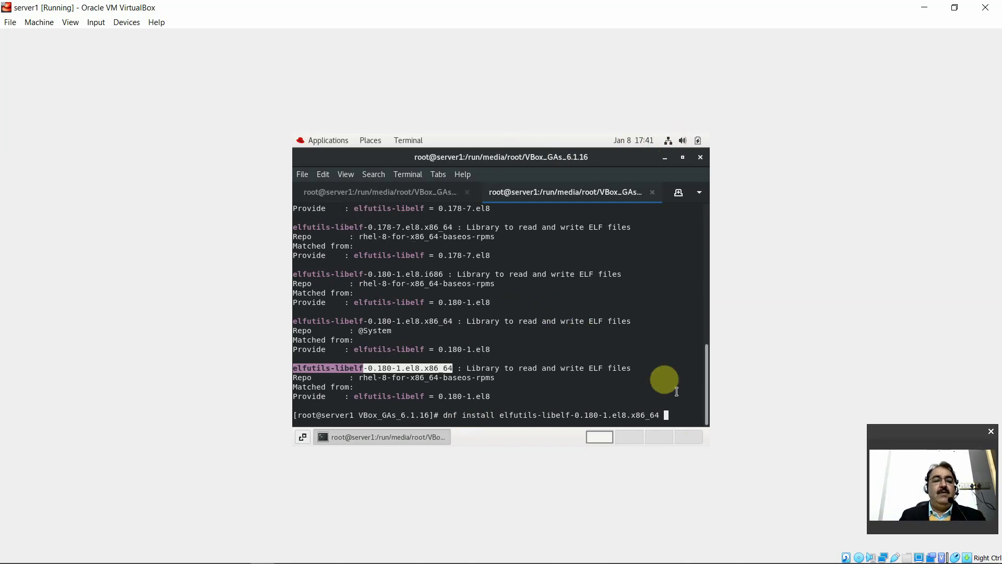
{"action": "key", "text": "Return"}
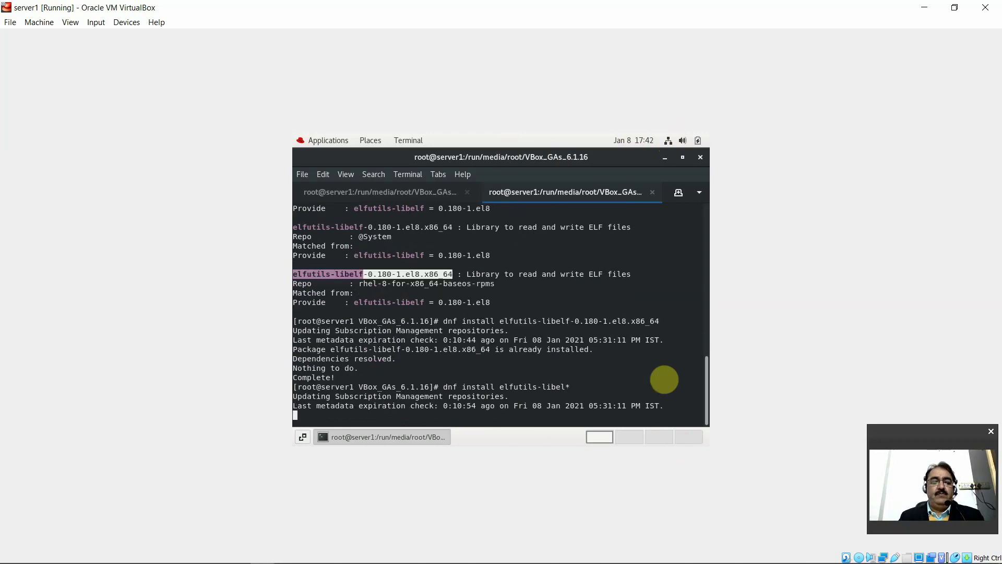
{"action": "type", "text": "y"}
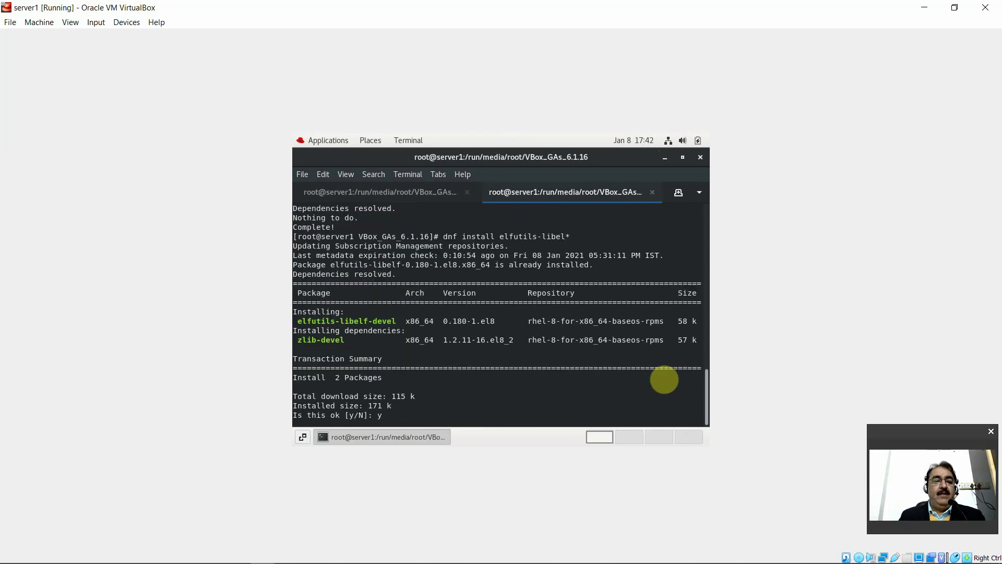
{"action": "key", "text": "Return"}
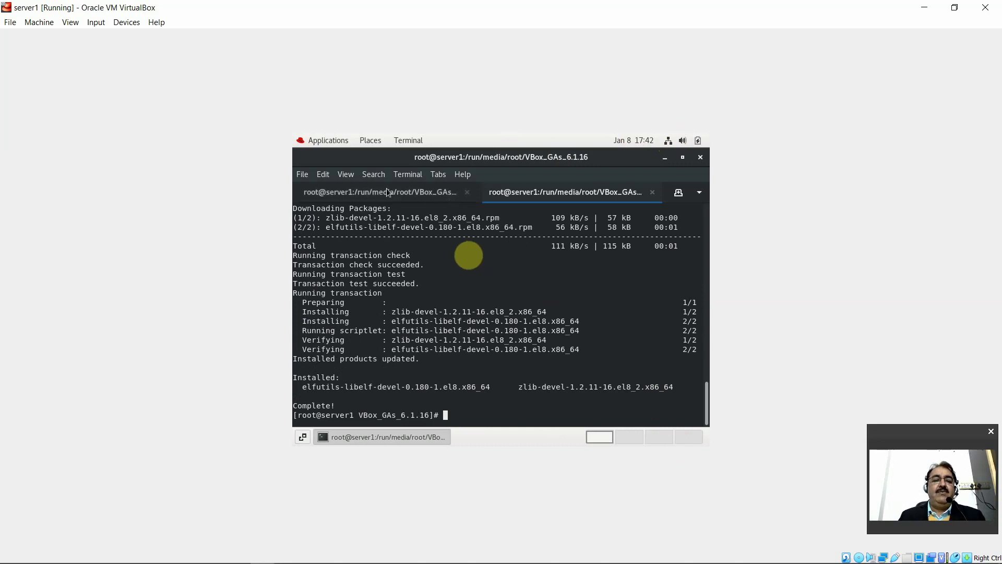
- Rerun ./VBoxLinuxAdditions.run from history in the first terminal tab
{"action": "key", "text": "ctrl+Page_Up"}
{"action": "key", "text": "Up"}
{"action": "key", "text": "Return"}
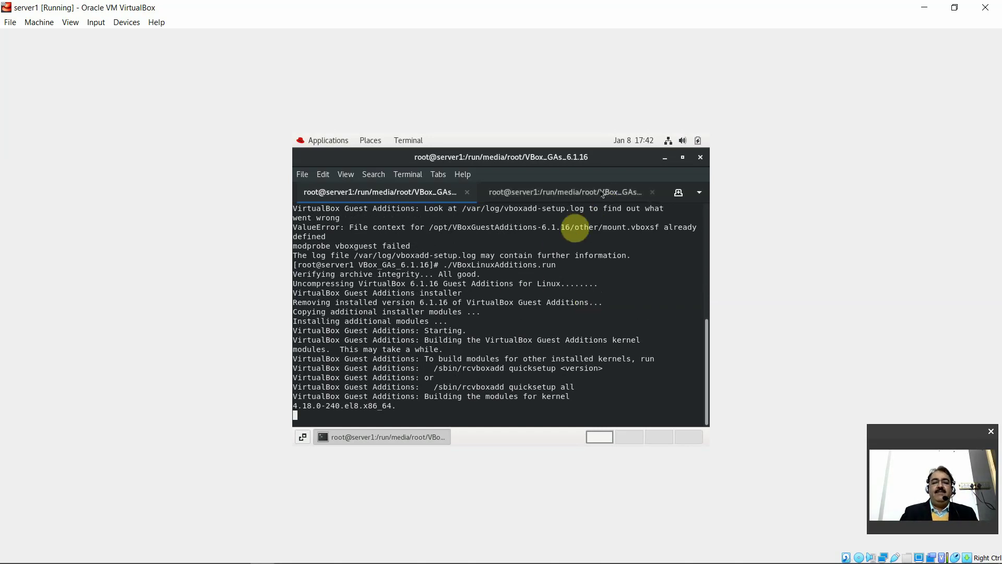
- Close the second terminal tab once the installer finishes, then toggle full screen with Host+F
{"action": "left_click", "coordinate": [582, 193]}
{"action": "left_click", "coordinate": [652, 193]}
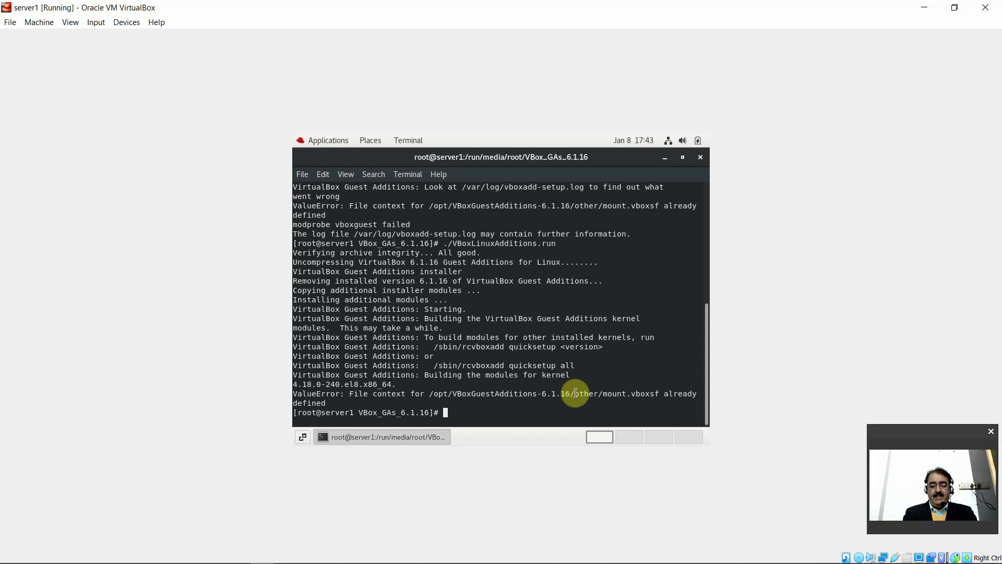
{"action": "key", "text": "Control_R+f"}
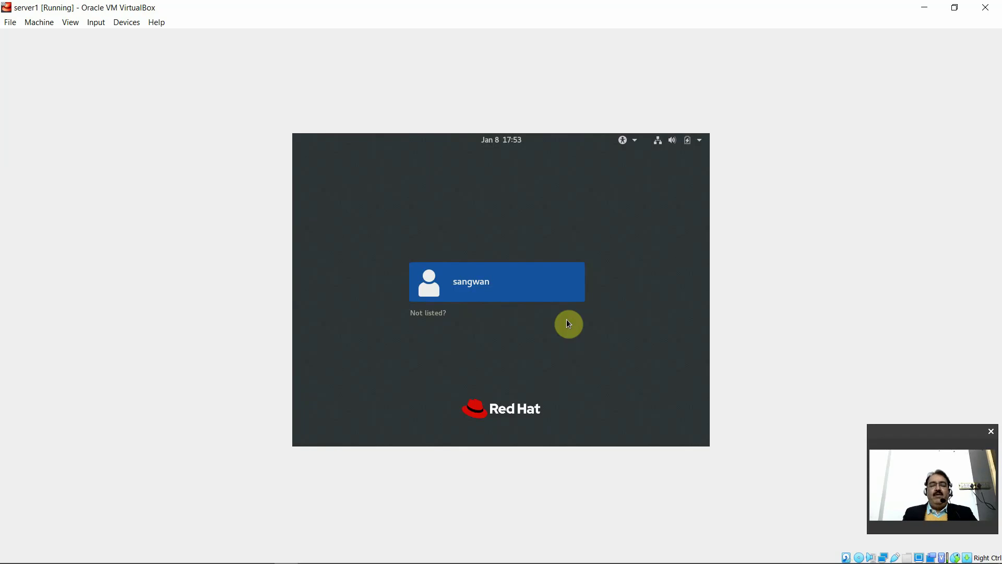
- Sign in through Not listed? as root with the root password
{"action": "left_click", "coordinate": [428, 312]}
{"action": "type", "text": "root"}
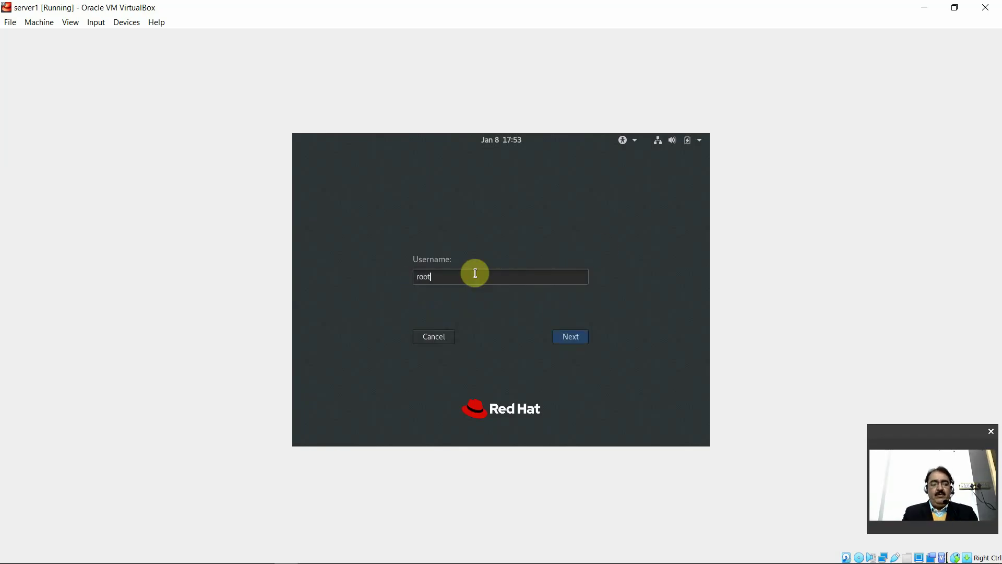
{"action": "key", "text": "Return"}
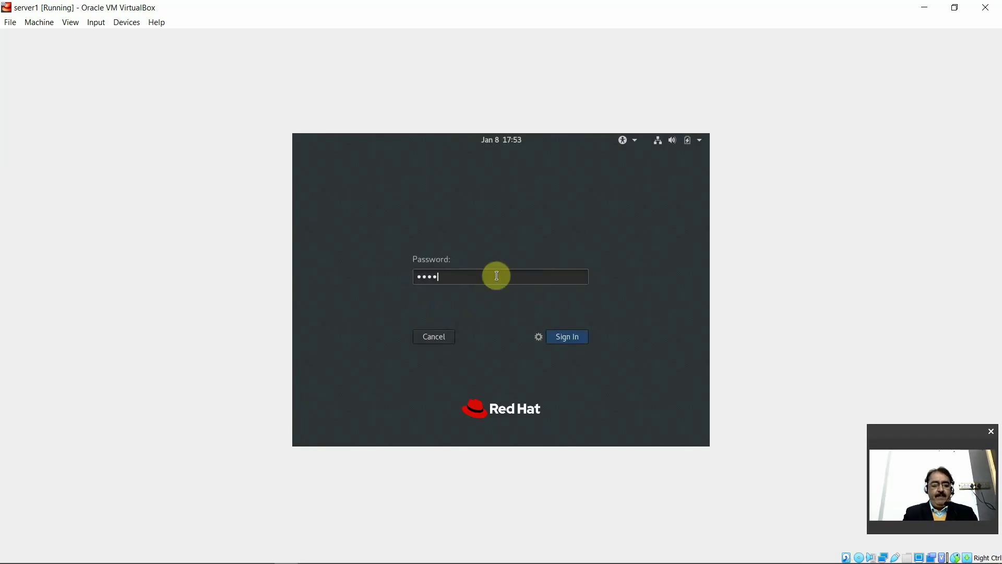
{"action": "key", "text": "Return"}
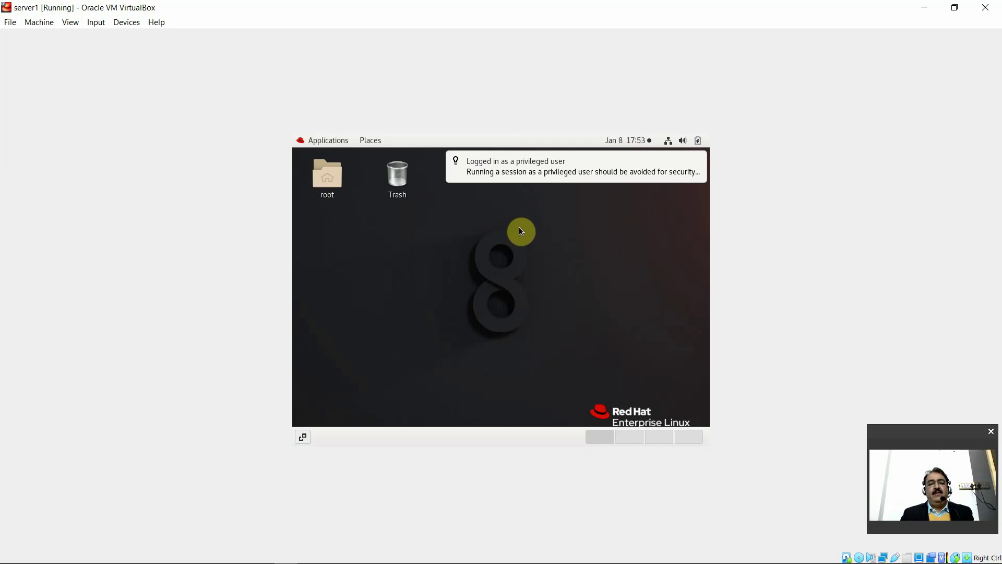
{"action": "key", "text": "ctrl+f"}
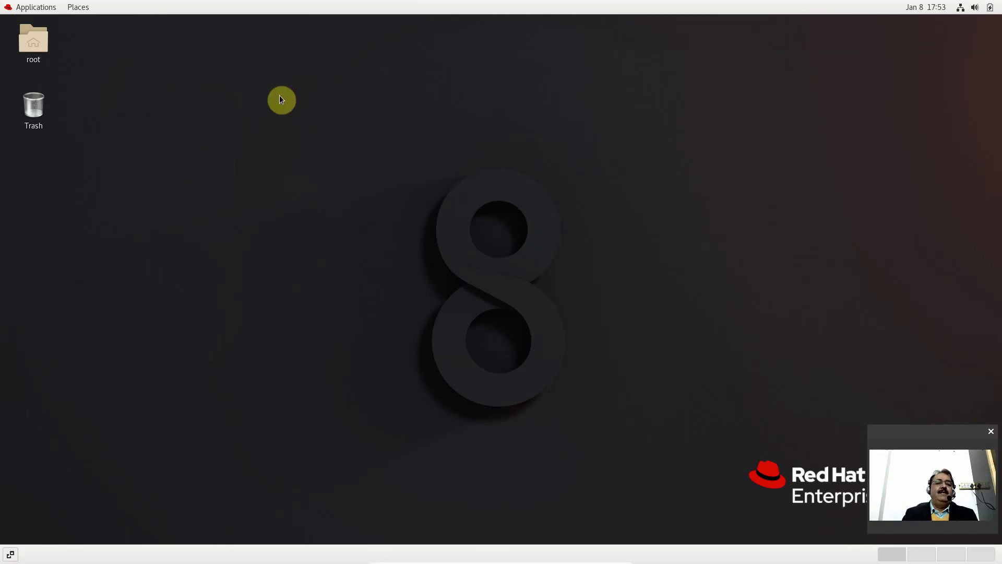
- Open a terminal from the desktop's Open in Terminal option, then close it again
{"action": "right_click", "coordinate": [224, 123]}
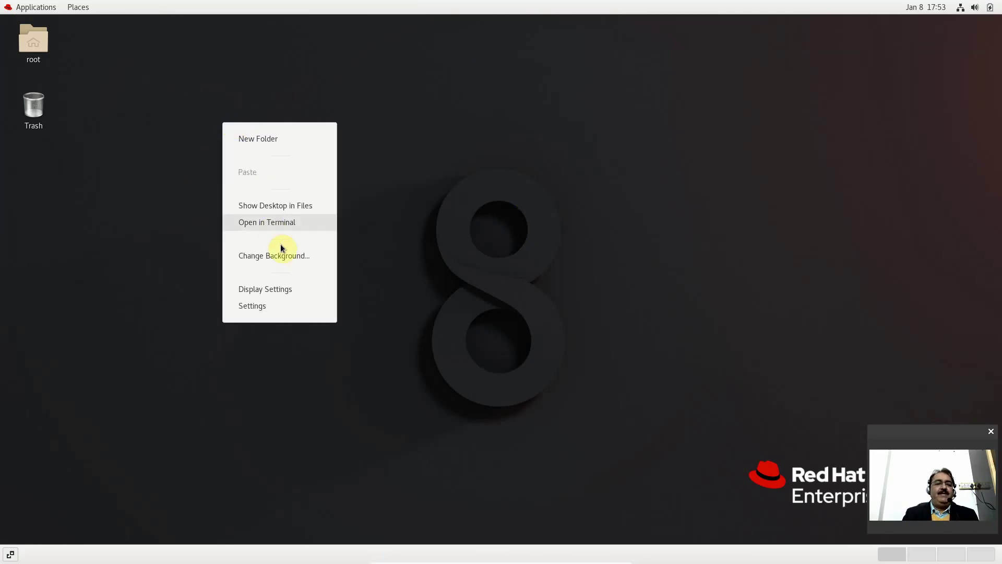
{"action": "left_click", "coordinate": [284, 223]}
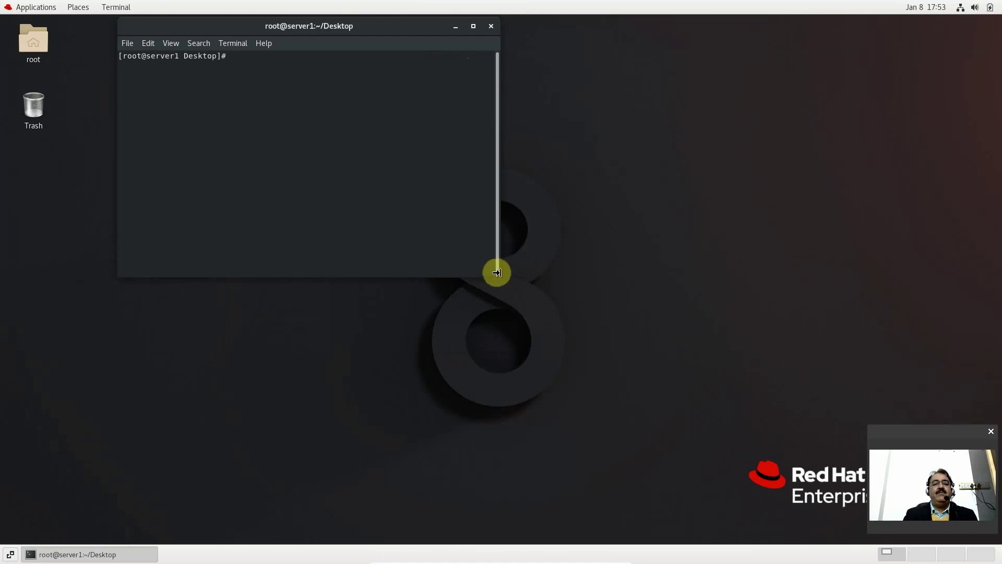
{"action": "left_click", "coordinate": [491, 26]}
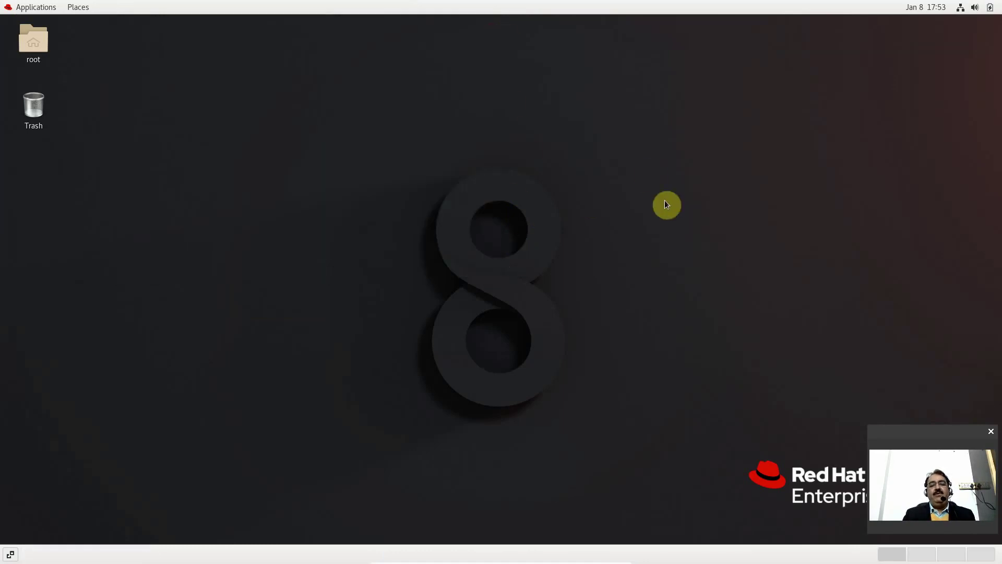